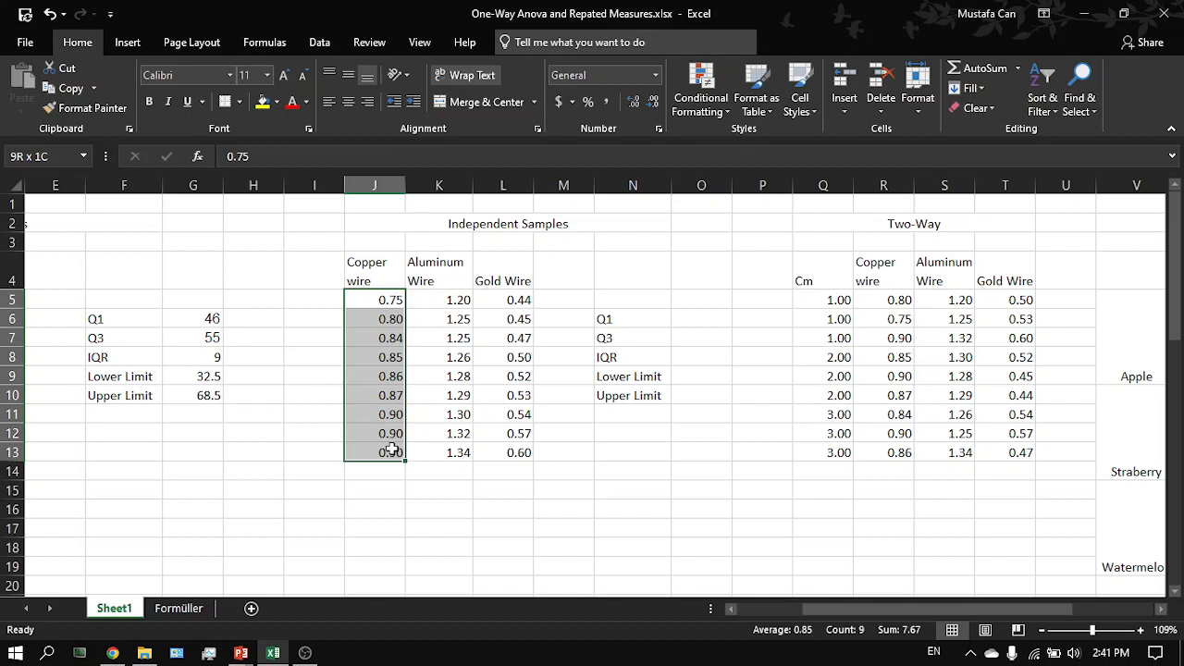
# Step: Review the Independent Samples wire data in Excel, then check the One-Way ANOVA assumptions on the PowerPoint slide and return to the sheet
pyautogui.click(393, 449)
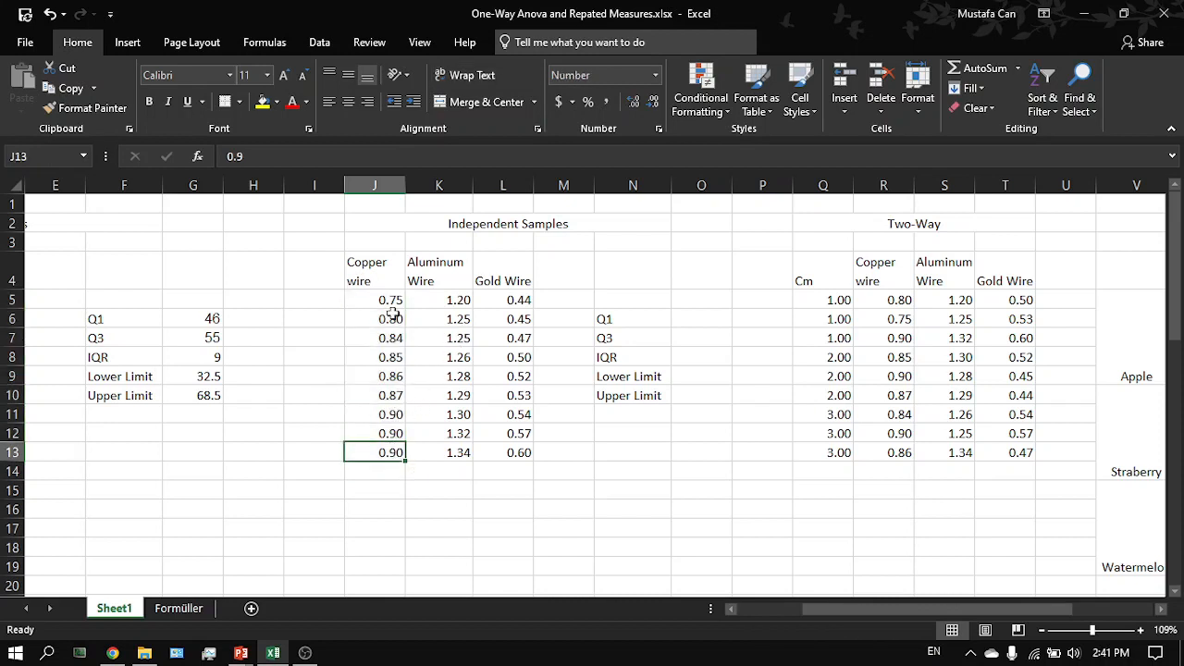
pyautogui.moveTo(391, 298); pyautogui.dragTo(515, 452)
pyautogui.click(515, 452)
pyautogui.press('super+space')
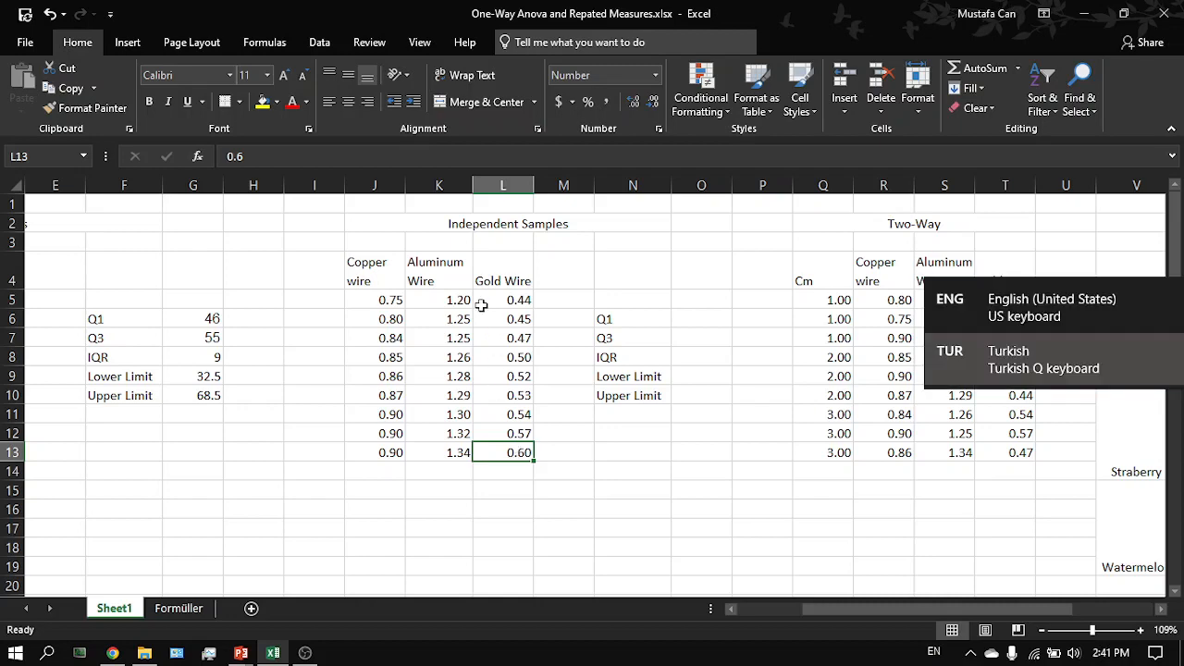
pyautogui.click(690, 320)
pyautogui.hotkey('alt', 'Tab')
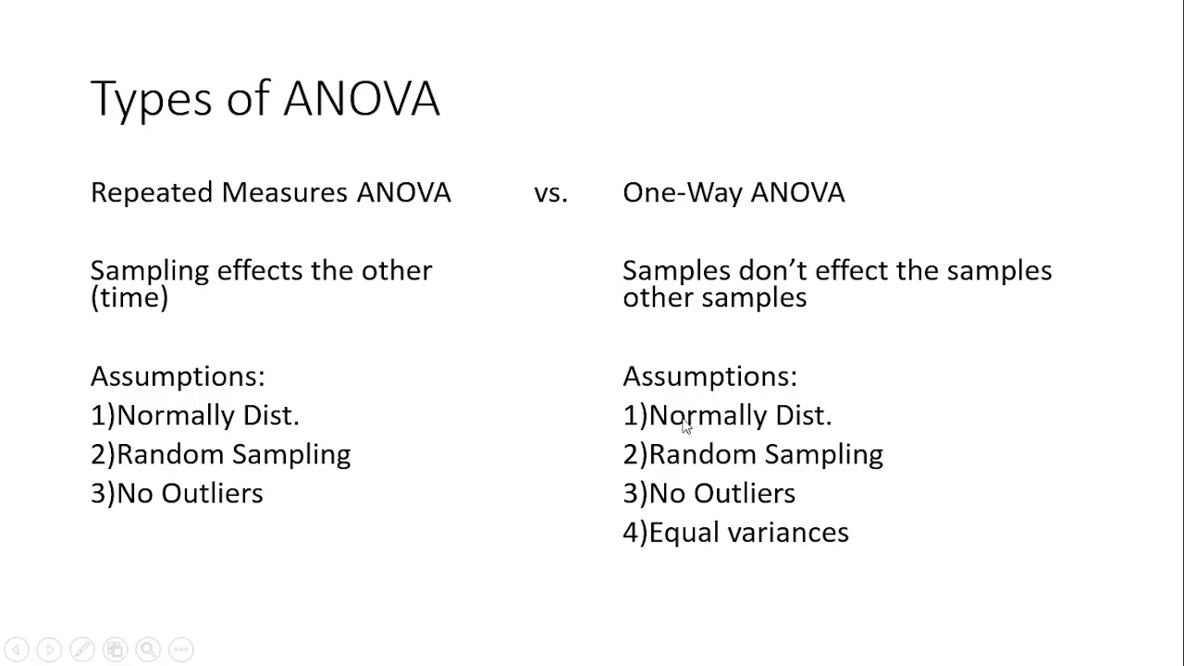
pyautogui.hotkey('alt', 'Tab')
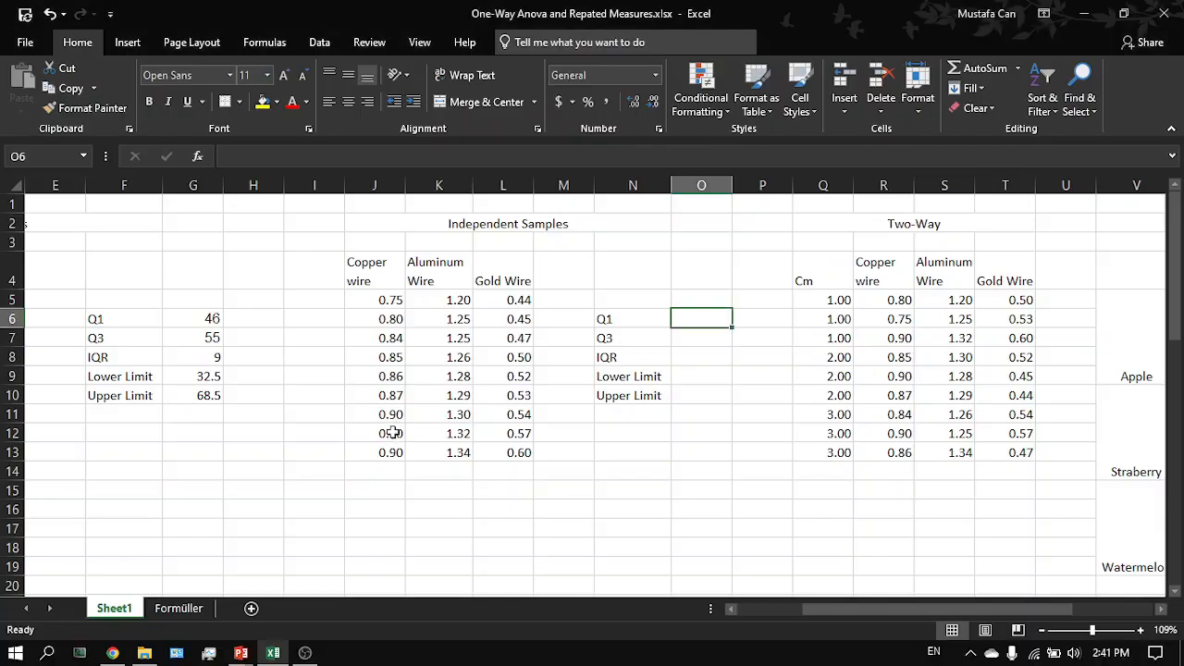
# Step: Copy the copper wire values in J5:J13 into the empty area of column L, starting at L21
pyautogui.click(389, 434)
pyautogui.moveTo(389, 452); pyautogui.dragTo(388, 300)
pyautogui.hotkey('ctrl', 'c')
pyautogui.scroll(-2, 389, 300)
pyautogui.scroll(-4, 394, 305)
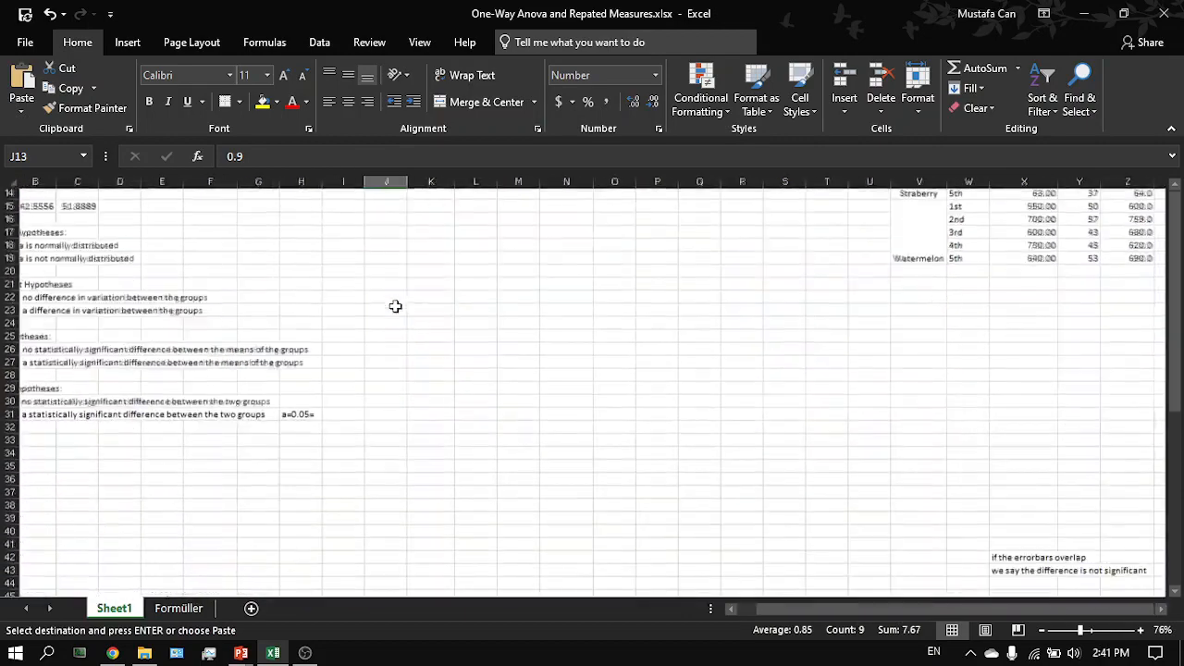
pyautogui.click(484, 339)
pyautogui.click(494, 293)
pyautogui.hotkey('ctrl', 'v')
# Step: Copy the aluminum wire values in K5:K13 directly below the copied copper values, starting at L30
pyautogui.scroll(4, 493, 293)
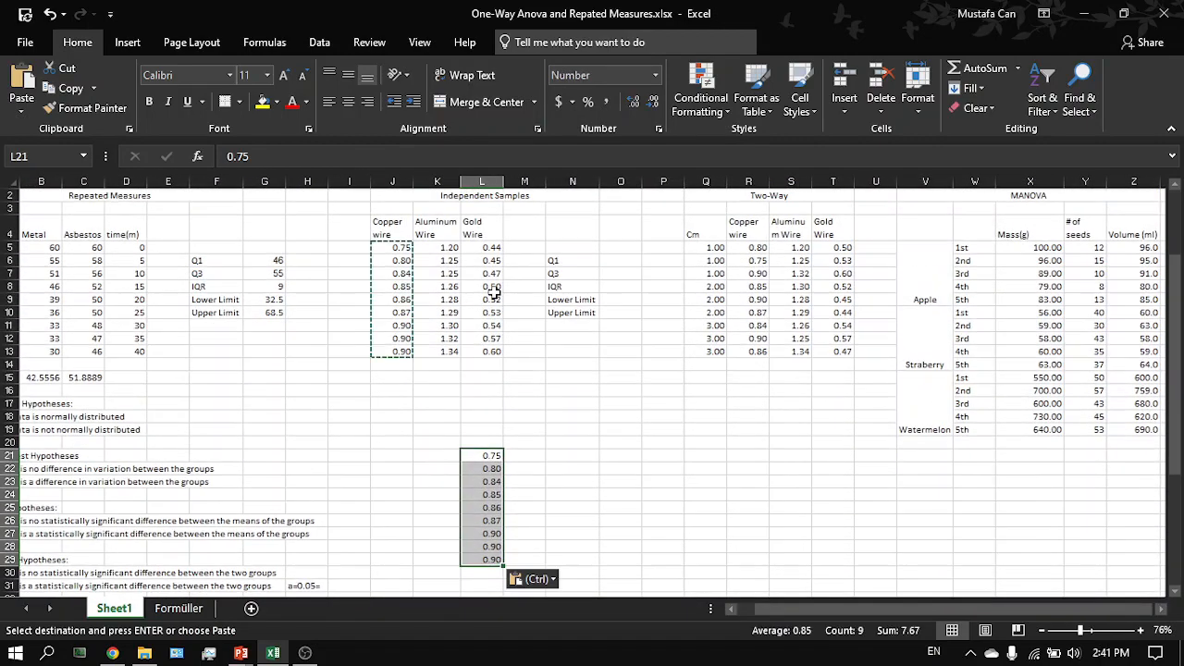
pyautogui.moveTo(447, 351)
pyautogui.mouseDown()
pyautogui.moveTo(449, 248)
pyautogui.moveTo(451, 352)
pyautogui.mouseUp()
pyautogui.hotkey('ctrl', 'c')
pyautogui.scroll(-4, 451, 351)
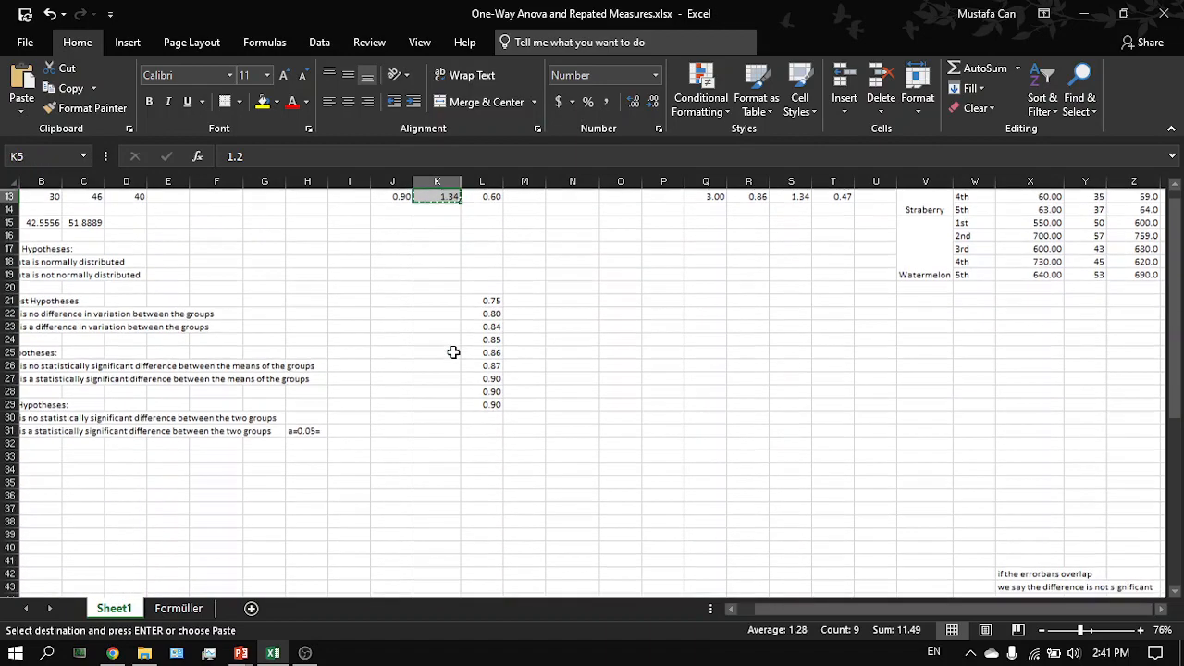
pyautogui.click(478, 415)
pyautogui.hotkey('ctrl', 'v')
# Step: Copy the gold wire values in L5:L13 below the copied aluminum values, starting at L39
pyautogui.scroll(4, 482, 417)
pyautogui.scroll(-1, 482, 417)
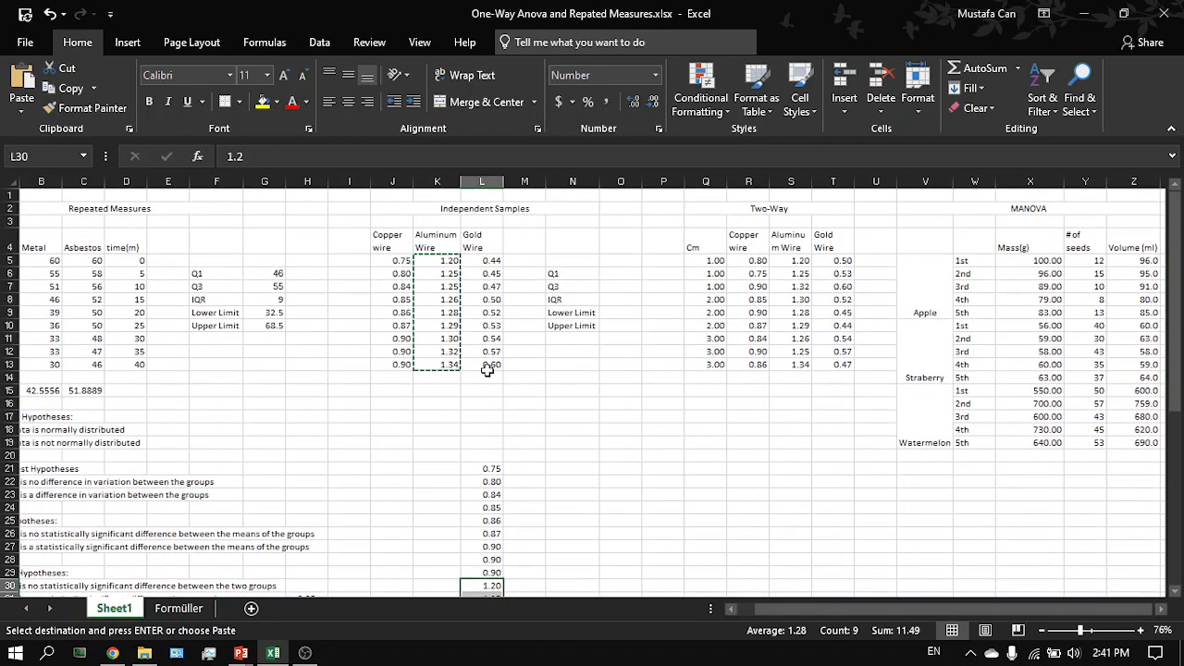
pyautogui.moveTo(492, 365); pyautogui.dragTo(493, 259)
pyautogui.hotkey('ctrl', 'c')
pyautogui.scroll(-6, 493, 434)
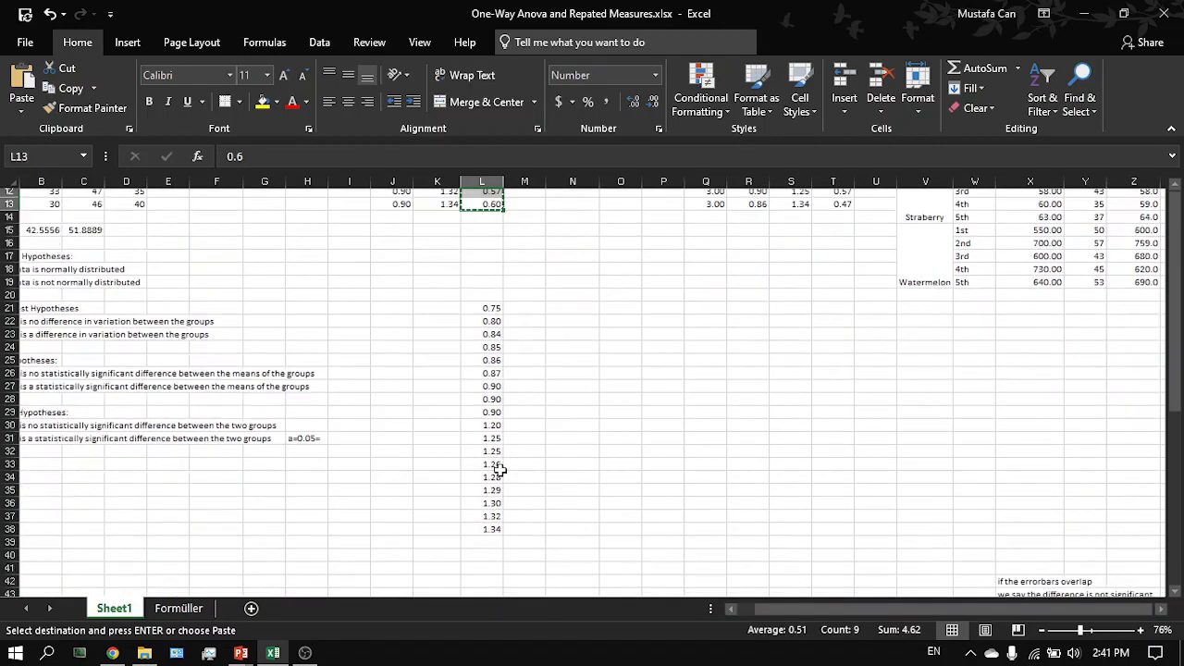
pyautogui.click(492, 442)
pyautogui.hotkey('ctrl', 'v')
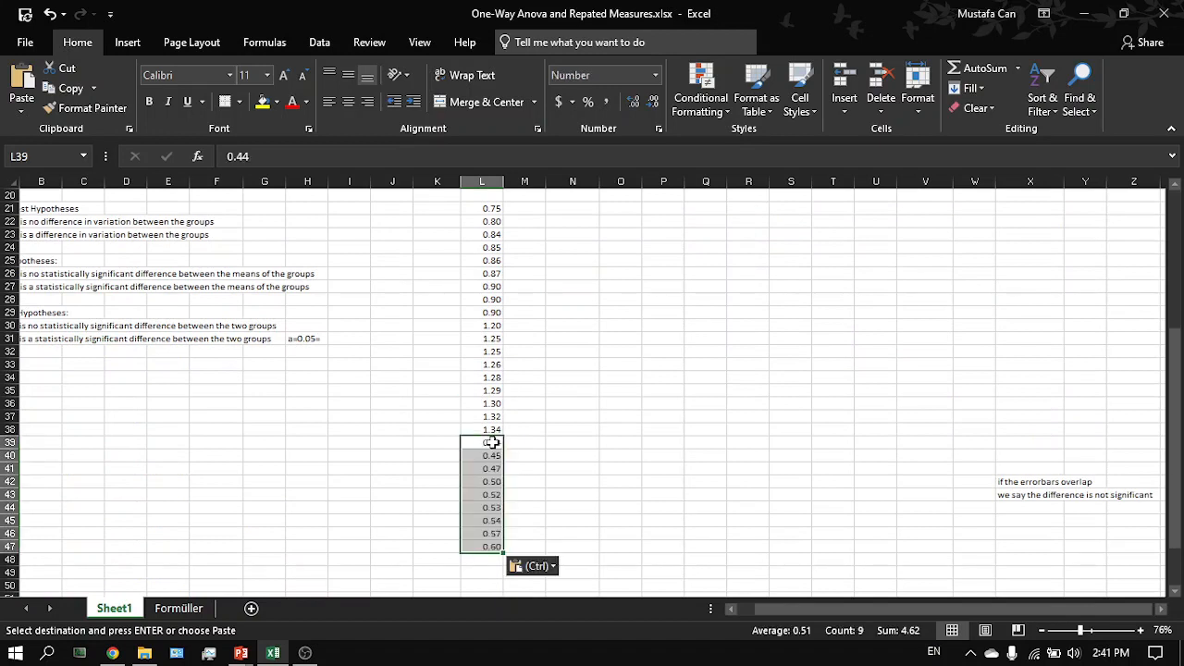
# Step: Copy the combined wire values in L21:L47 and switch to Chrome
pyautogui.moveTo(491, 208); pyautogui.dragTo(492, 546)
pyautogui.hotkey('ctrl', 'c')
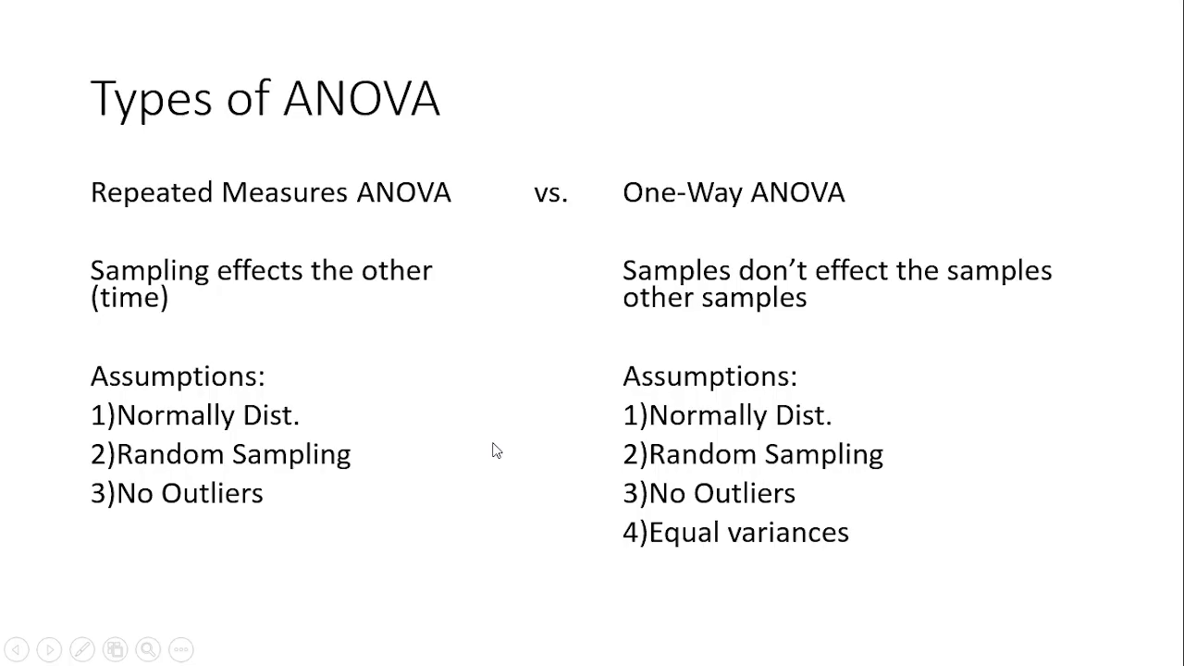
pyautogui.hotkey('alt', 'Tab')
pyautogui.press('Tab')
pyautogui.press('Tab')
pyautogui.press('Tab')
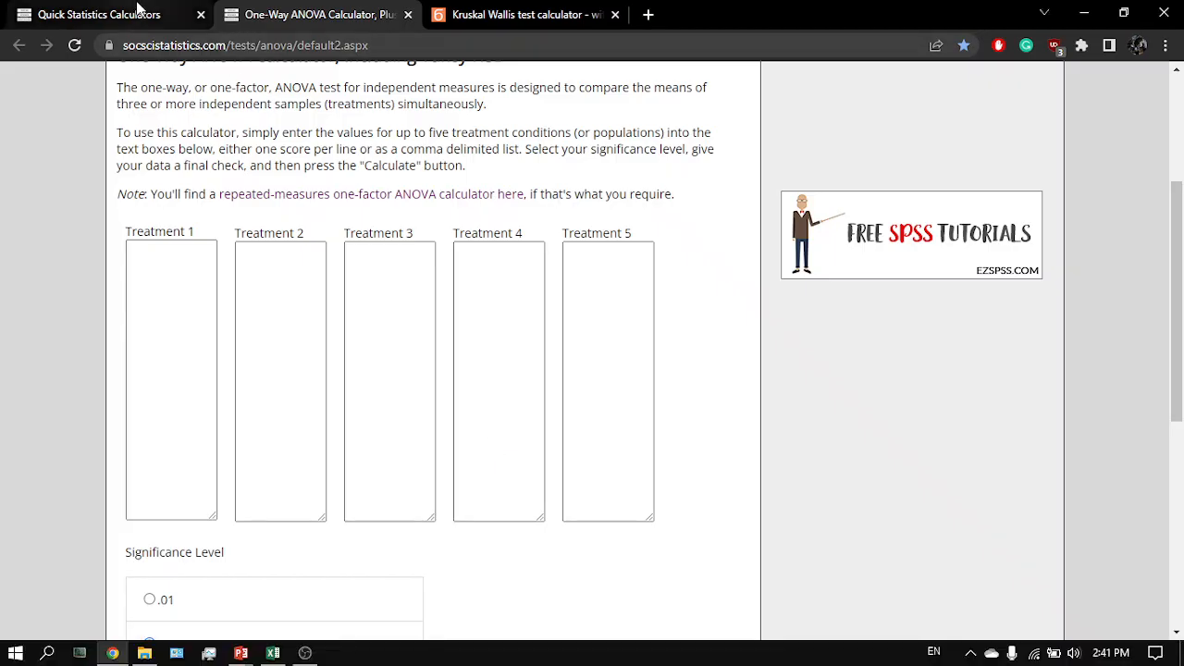
# Step: Open the Kolmogorov-Smirnov Test of Normality from the Quick Statistics Calculators list and activate its data box
pyautogui.click(148, 14)
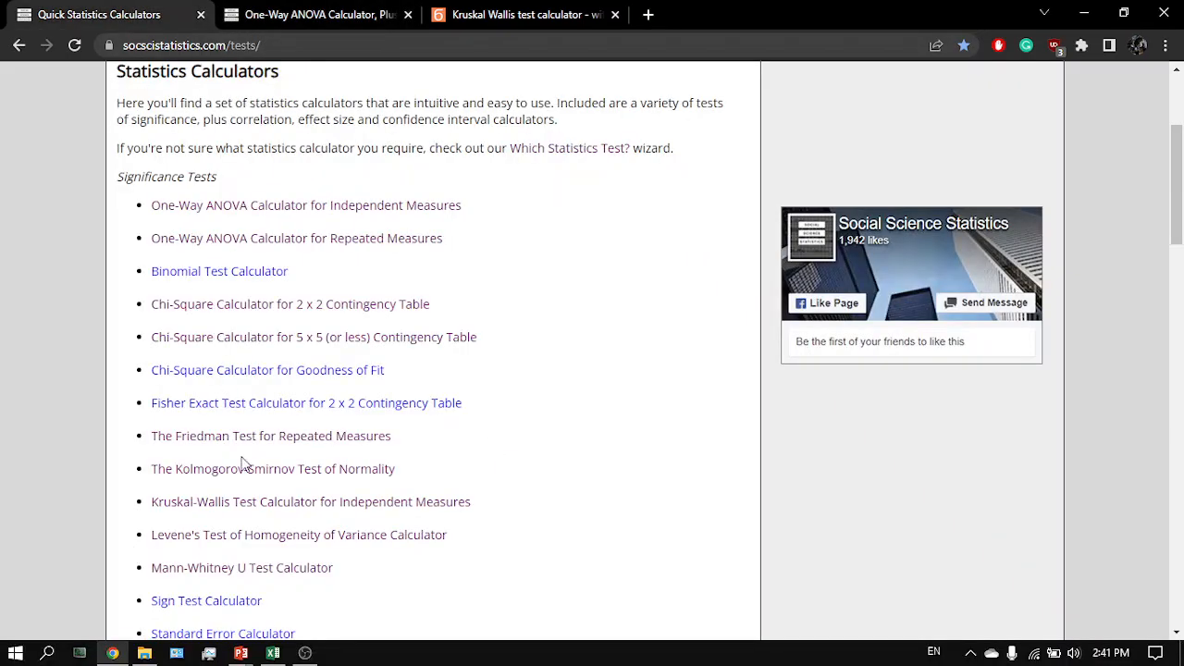
pyautogui.scroll(-1, 242, 462)
pyautogui.click(227, 398)
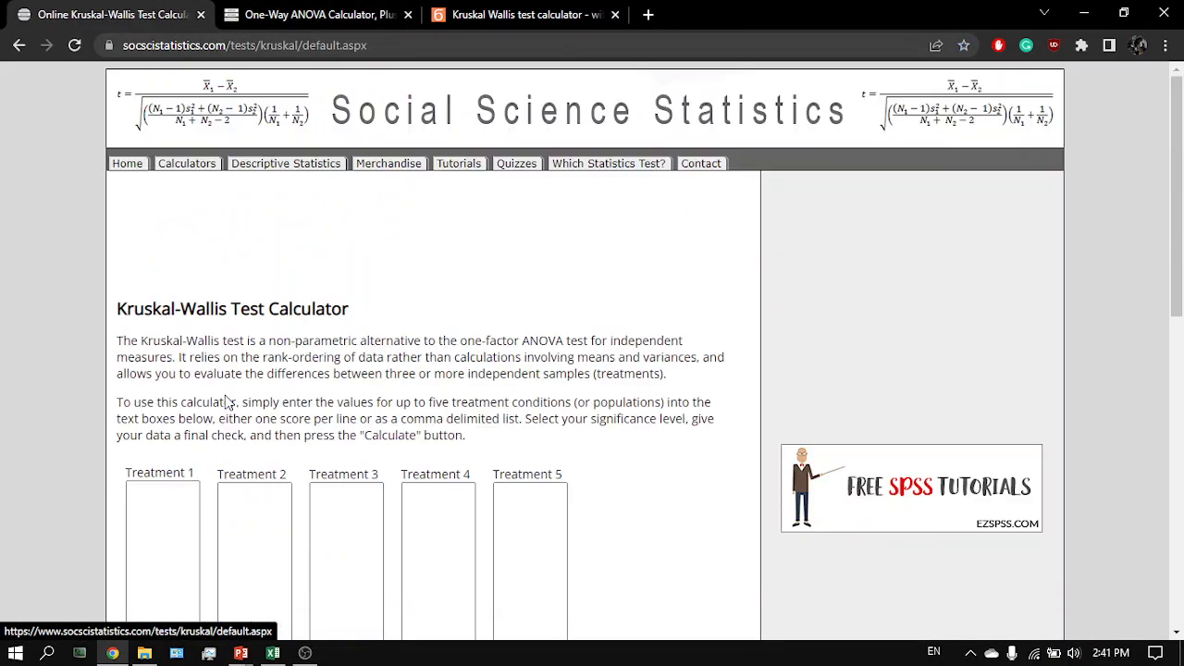
pyautogui.hotkey('alt', 'Left')
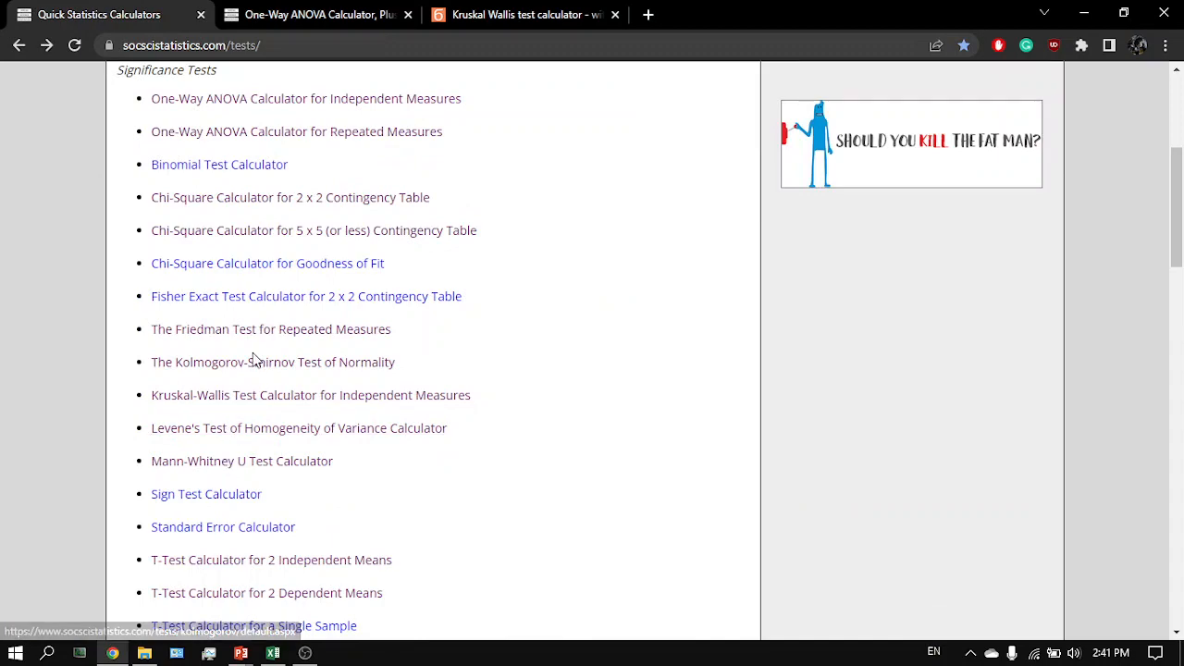
pyautogui.click(254, 364)
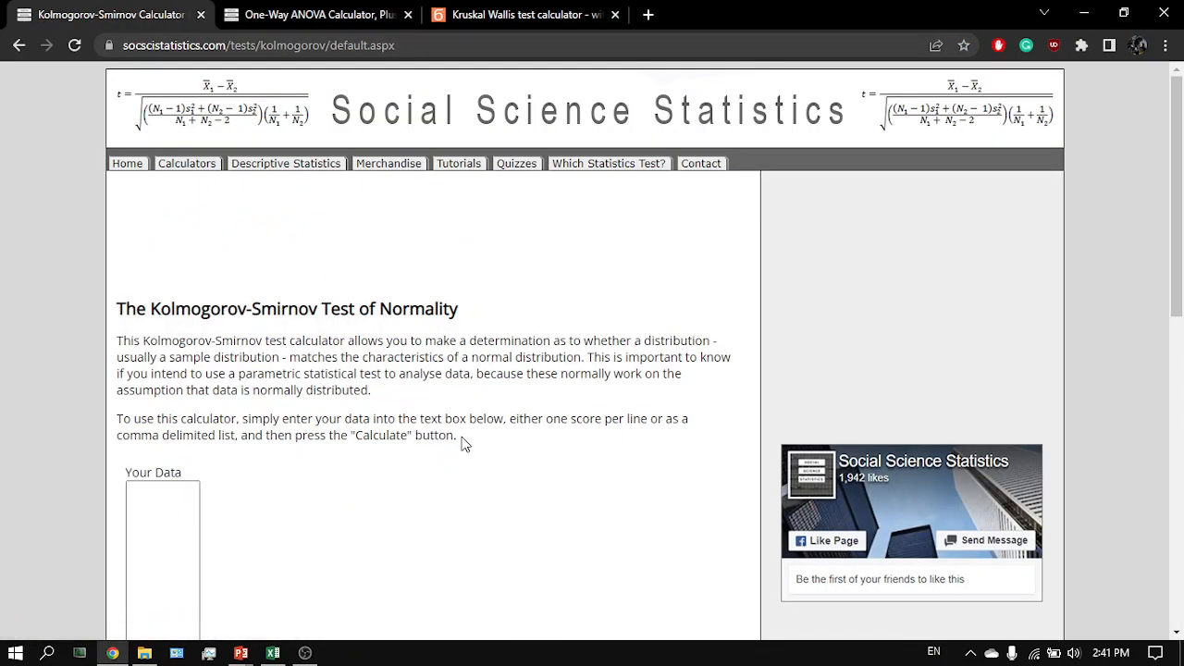
pyautogui.click(195, 514)
pyautogui.scroll(-2, 195, 515)
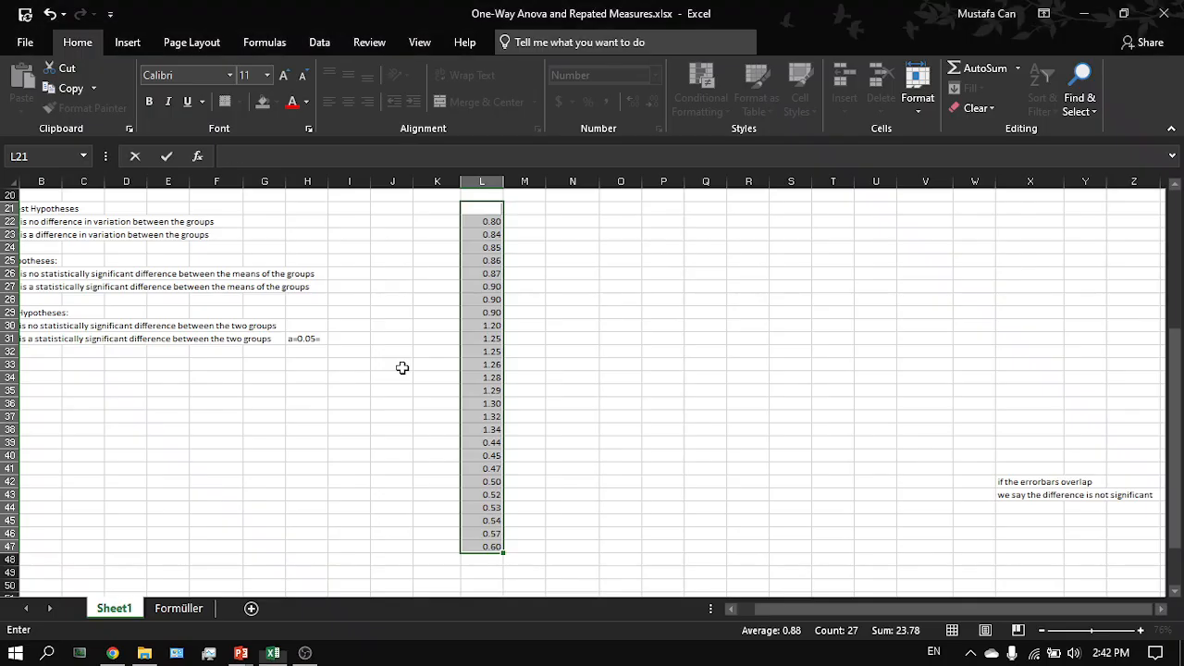
# Step: Copy L21:L47 from Excel into the data box of the Kolmogorov-Smirnov calculator in Chrome and run the calculation
pyautogui.write('0.75')
pyautogui.hotkey('ctrl', 'Return')
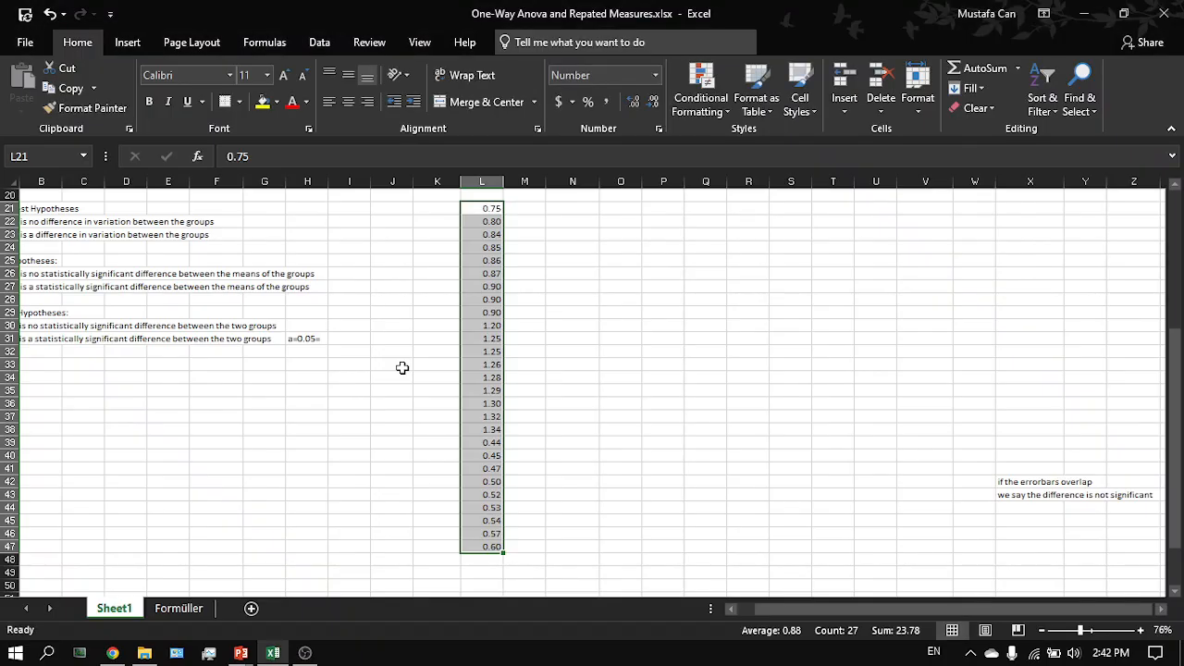
pyautogui.hotkey('ctrl', 'c')
pyautogui.hotkey('alt', 'Tab')
pyautogui.hotkey('ctrl', 'v')
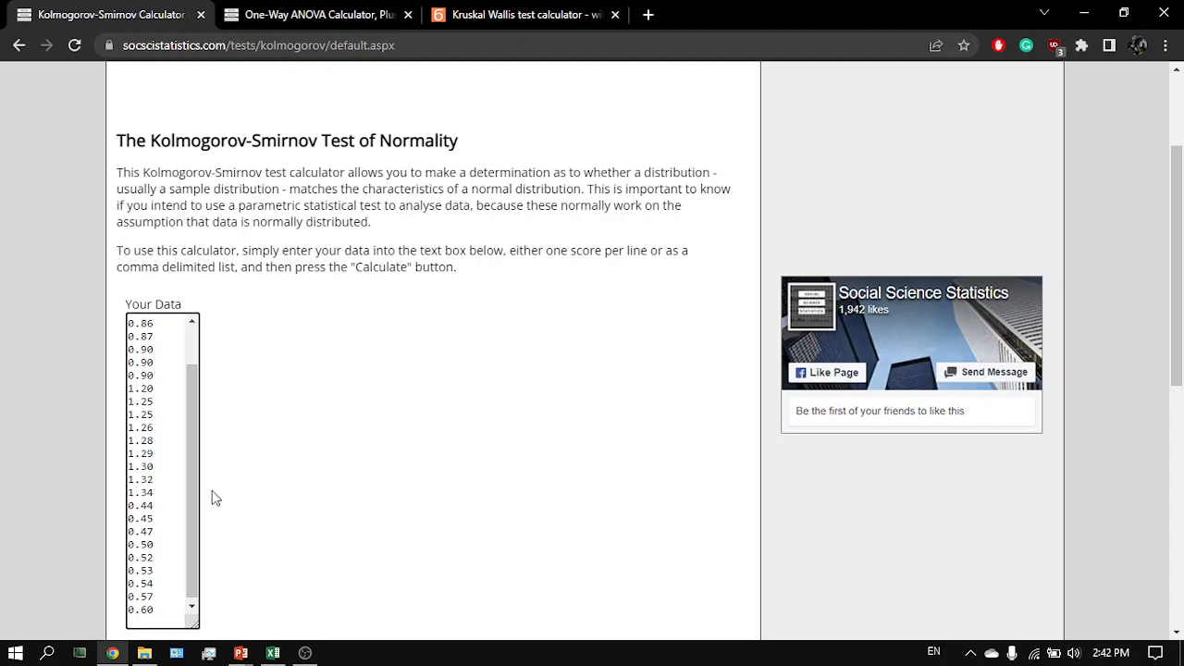
pyautogui.scroll(-3, 211, 493)
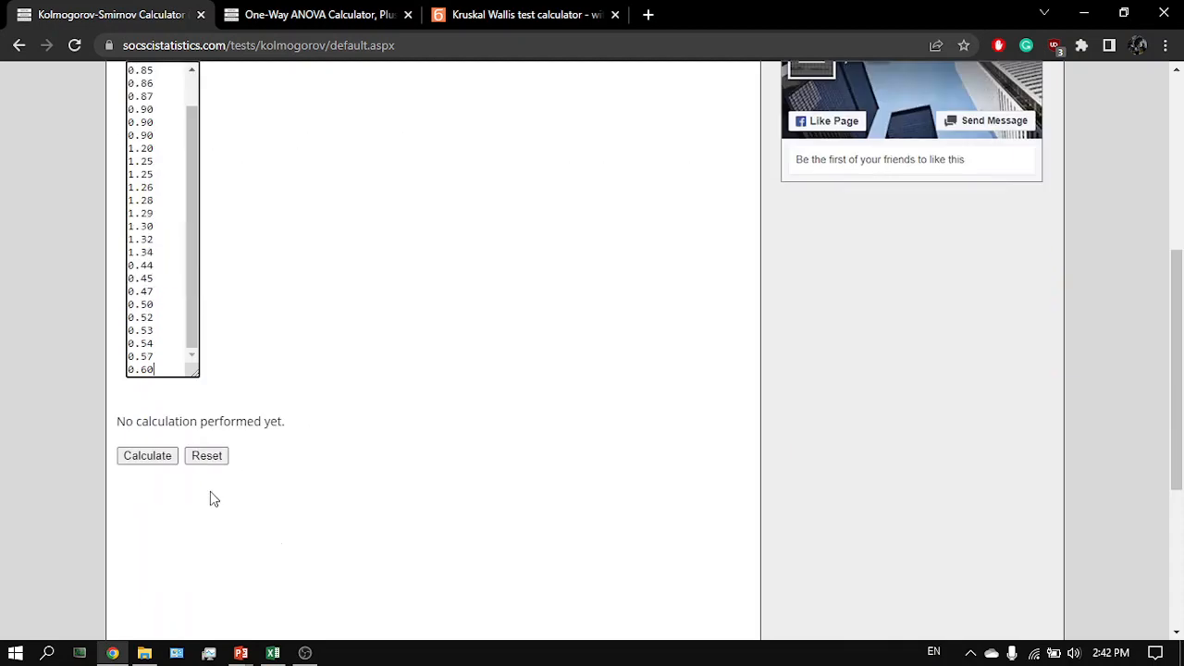
pyautogui.click(150, 418)
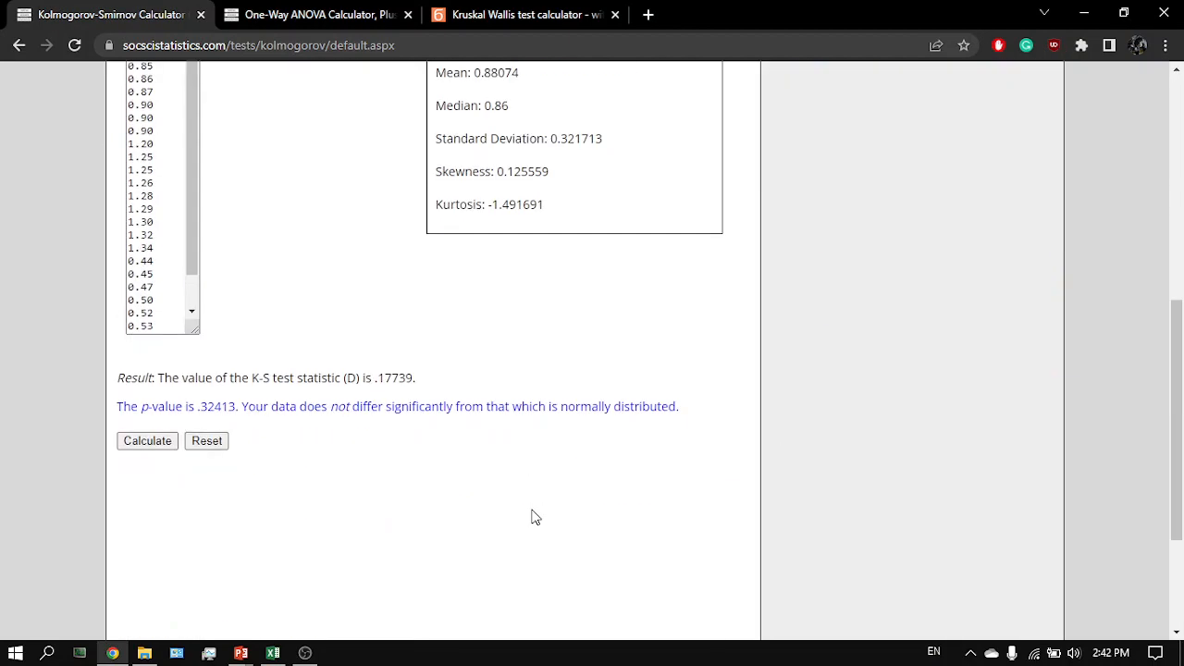
# Step: Copy the p-value from the Kolmogorov-Smirnov result into cell G19 of the Excel sheet, beside the normality hypotheses
pyautogui.moveTo(199, 409); pyautogui.dragTo(236, 414)
pyautogui.hotkey('alt', 'Tab')
pyautogui.scroll(5, 354, 367)
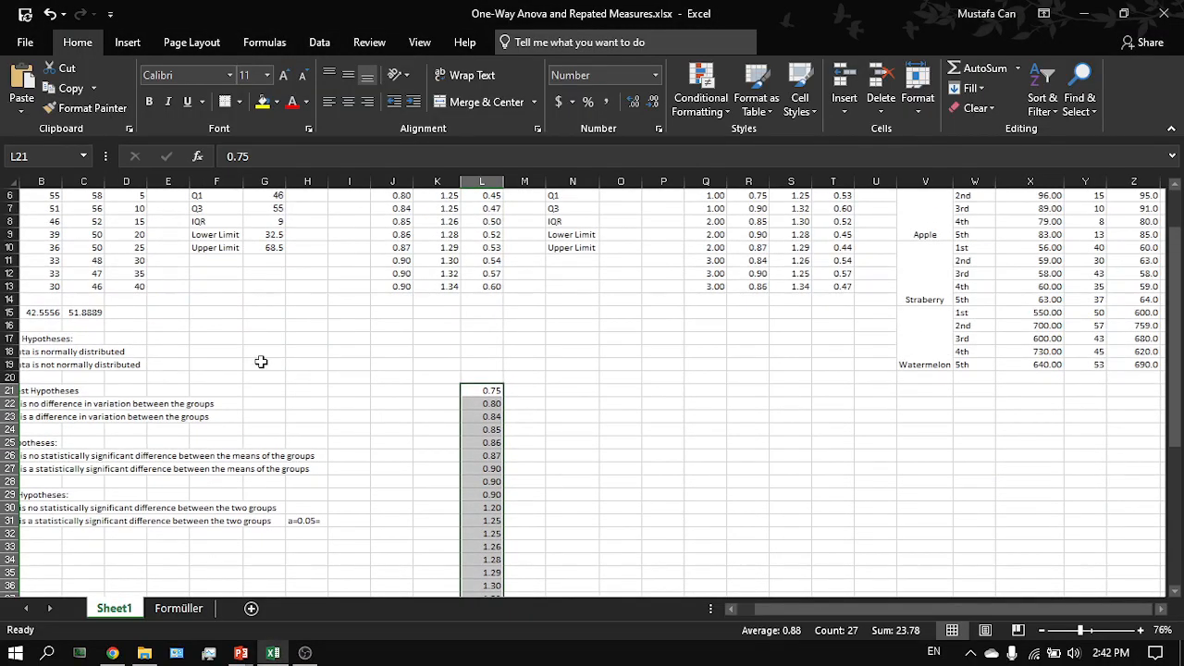
pyautogui.click(260, 362)
pyautogui.hotkey('ctrl', 'v')
# Step: Enter the significance level a=0.05 in cell G18, above the pasted p-value
pyautogui.doubleClick(270, 353)
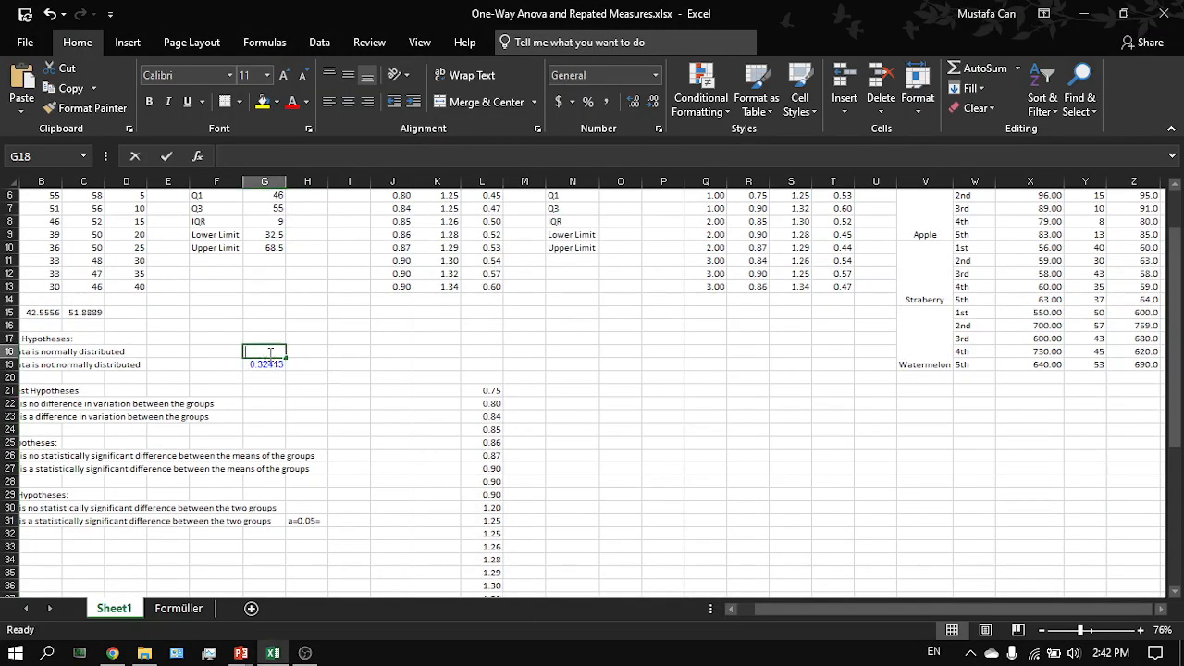
pyautogui.write('a=0.05')
pyautogui.press('Return')
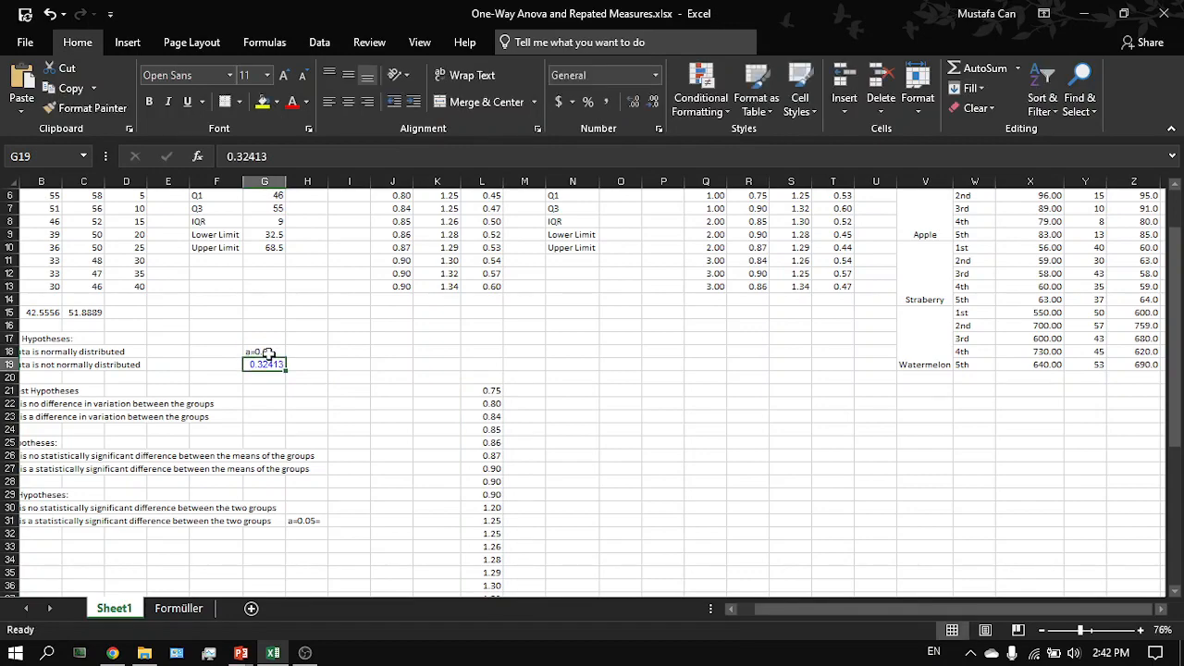
# Step: Examine the normality null hypothesis against the p-value and check the remaining One-Way ANOVA assumptions on the PowerPoint slide
pyautogui.keyDown('ctrl'); pyautogui.scroll(3, 133, 389); pyautogui.keyUp('ctrl')
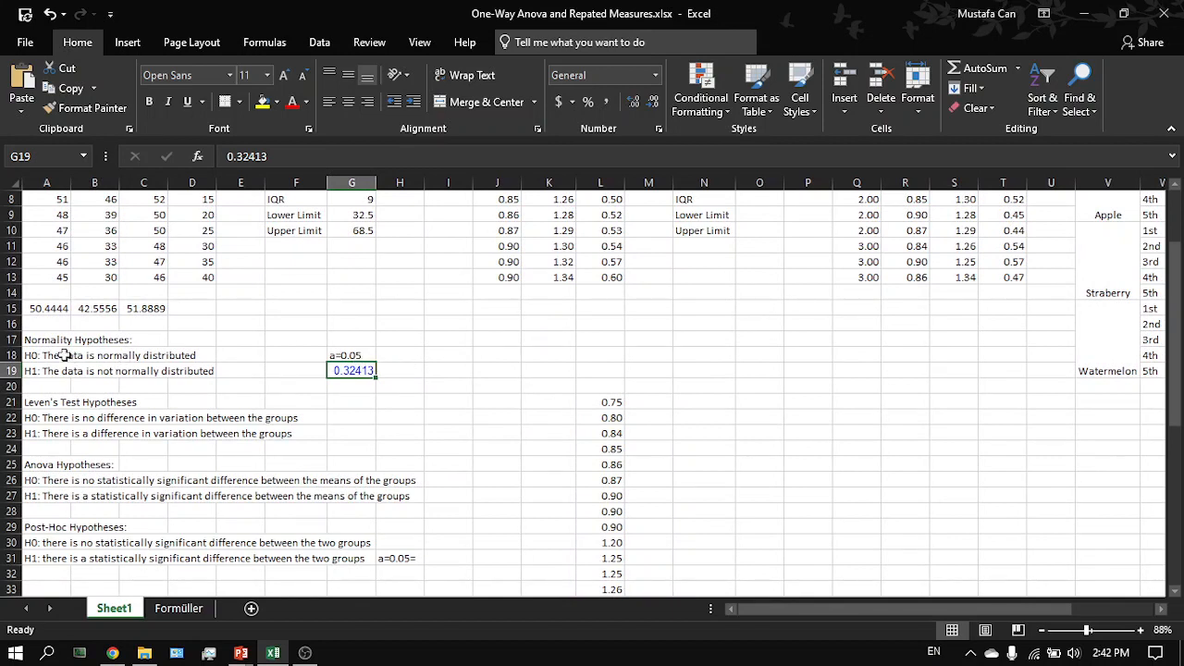
pyautogui.moveTo(48, 355); pyautogui.dragTo(208, 355)
pyautogui.click(203, 355)
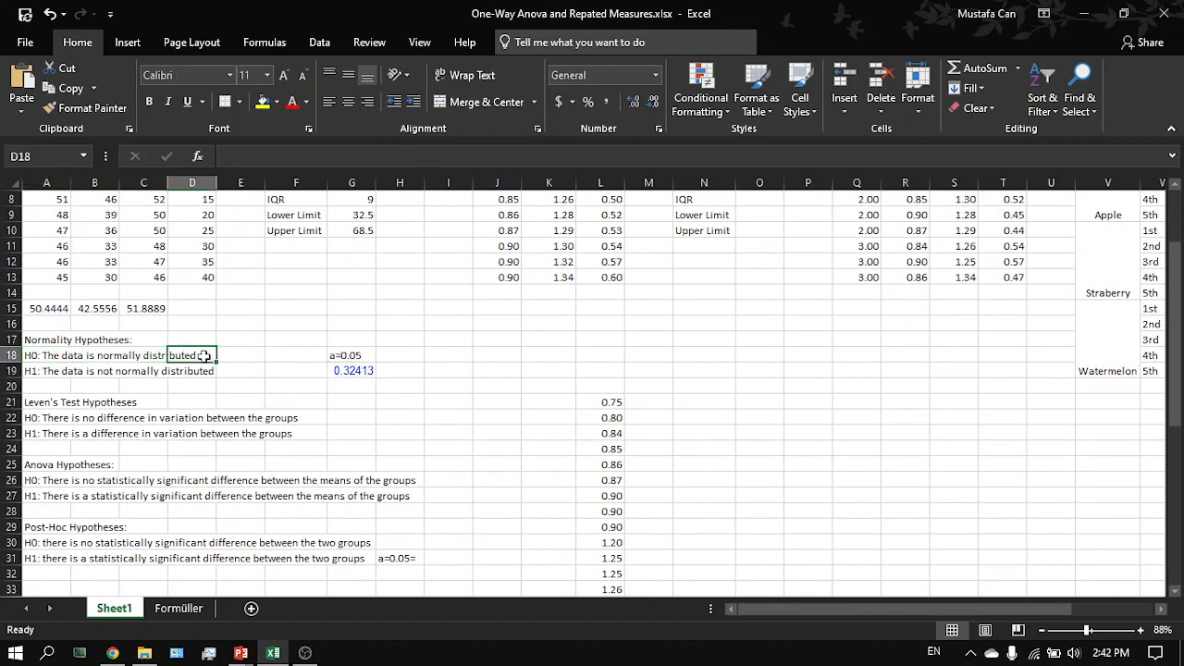
pyautogui.hotkey('alt', 'Tab')
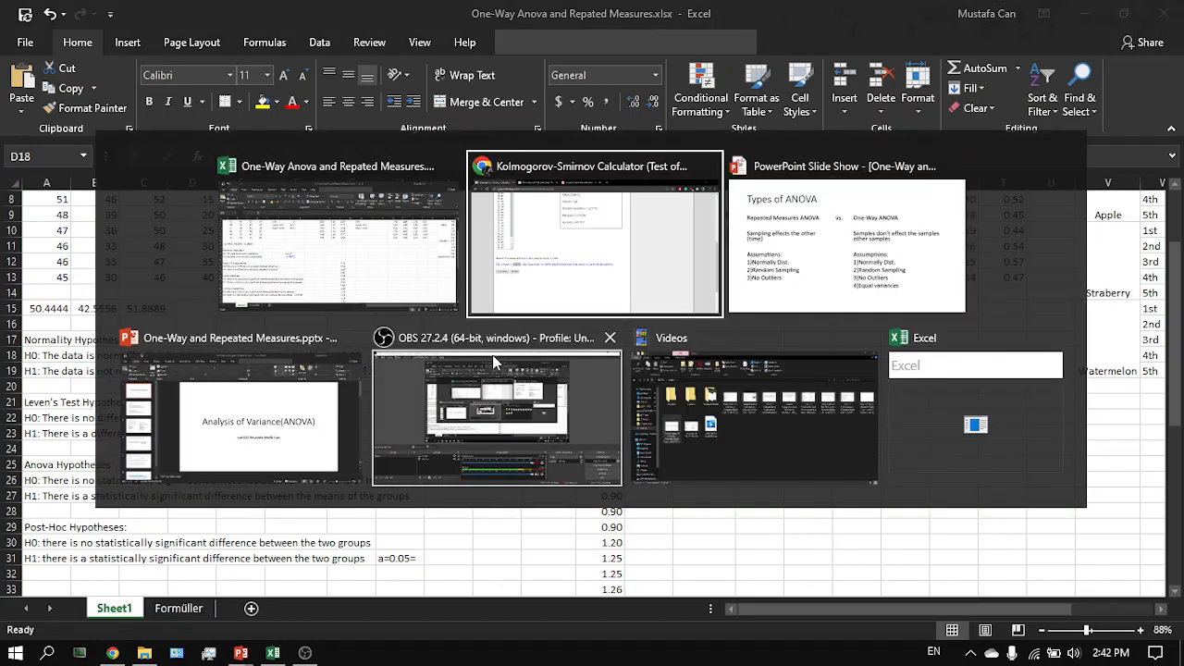
pyautogui.press('Tab')
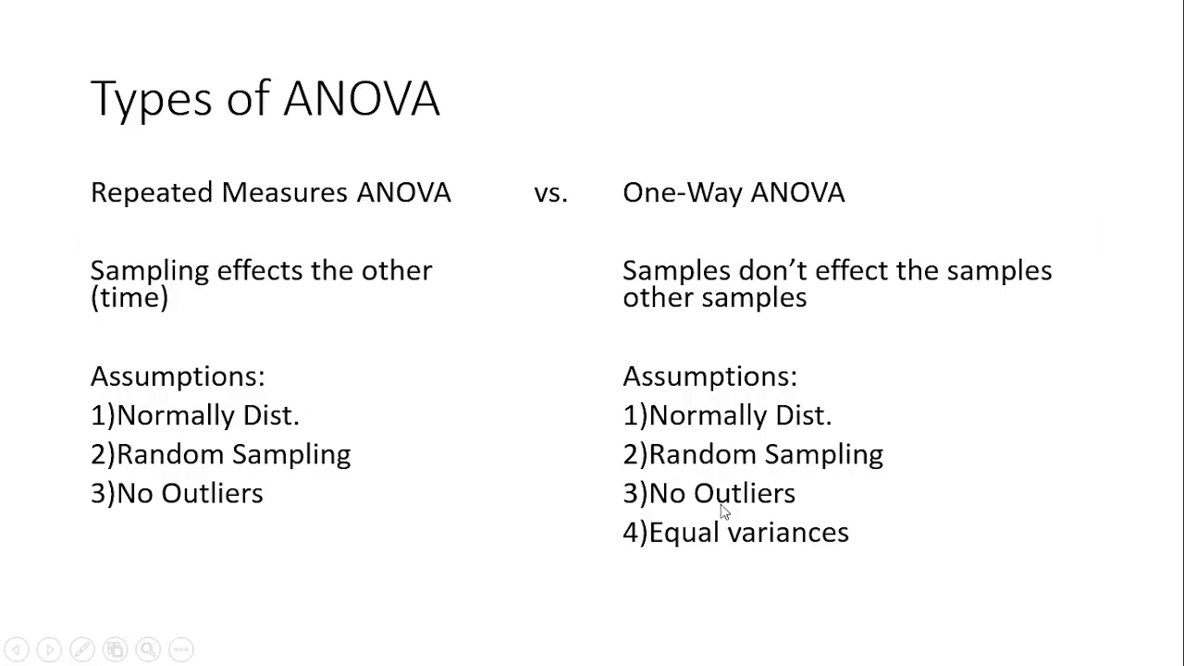
pyautogui.hotkey('alt', 'Tab')
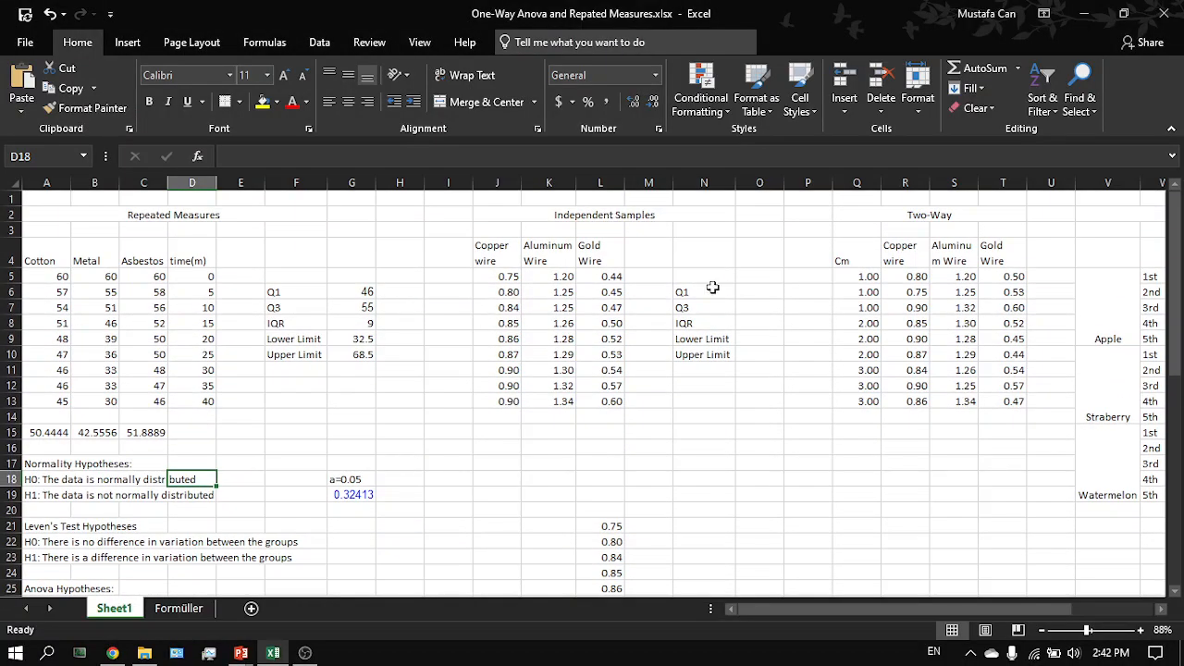
# Step: Switch to Chrome and open the Percentile Calculator from the site's descriptive statistics tools
pyautogui.click(741, 291)
pyautogui.write('=')
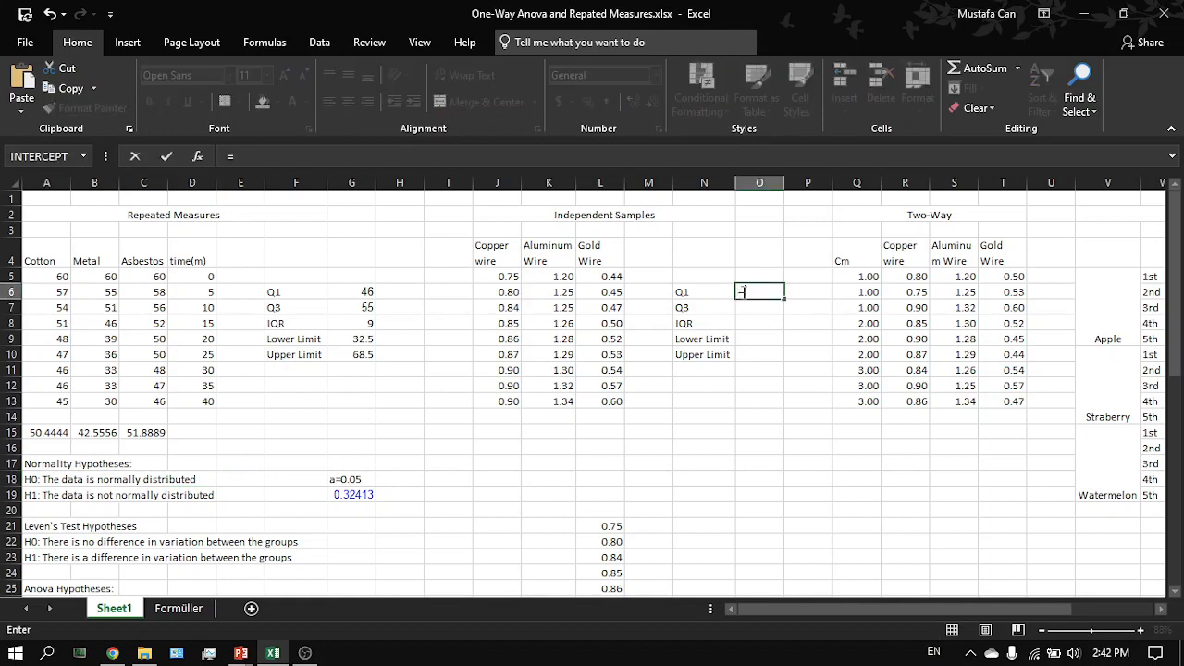
pyautogui.hotkey('alt', 'Tab')
pyautogui.hotkey('alt', 'Tab')
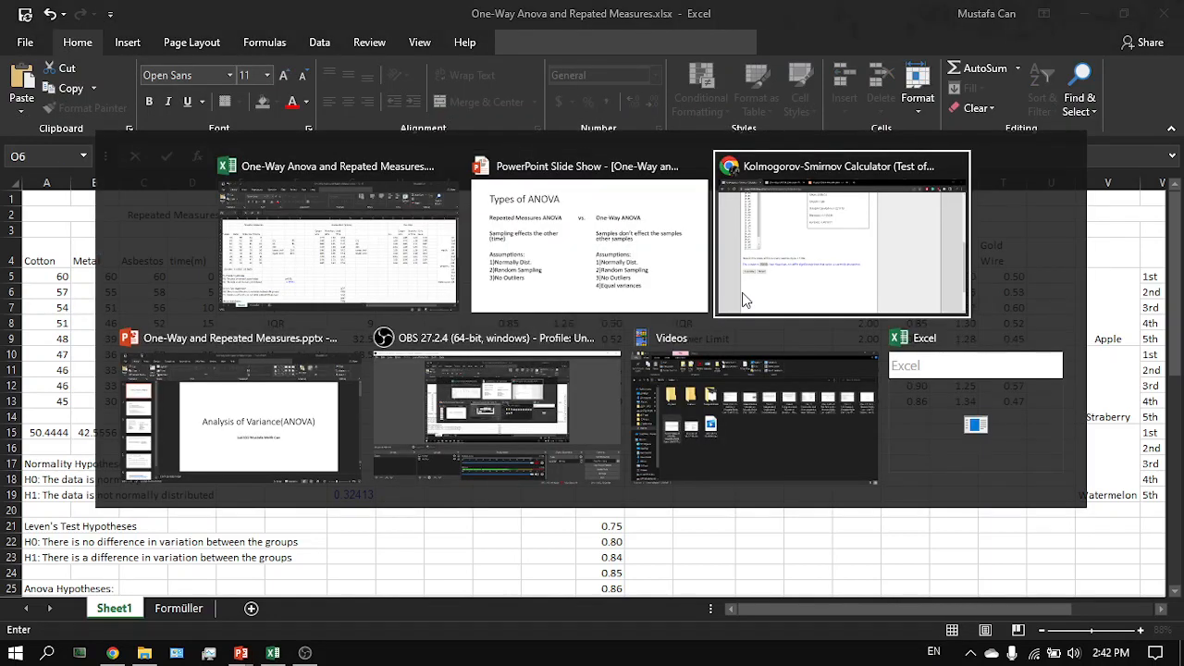
pyautogui.click(745, 299)
pyautogui.scroll(6, 370, 259)
pyautogui.click(268, 174)
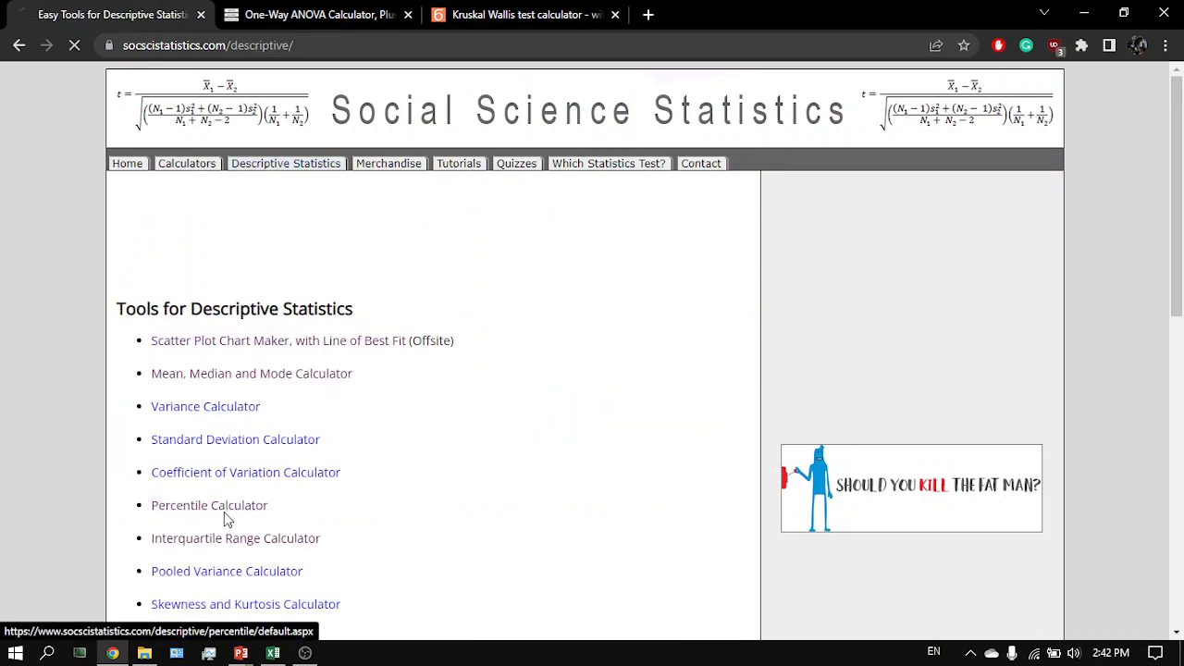
pyautogui.click(225, 513)
pyautogui.scroll(-1, 407, 545)
# Step: Copy the combined wire values in column L, from L21 downward, from the Excel sheet and return to the Percentile Calculator in Chrome
pyautogui.hotkey('alt', 'Tab')
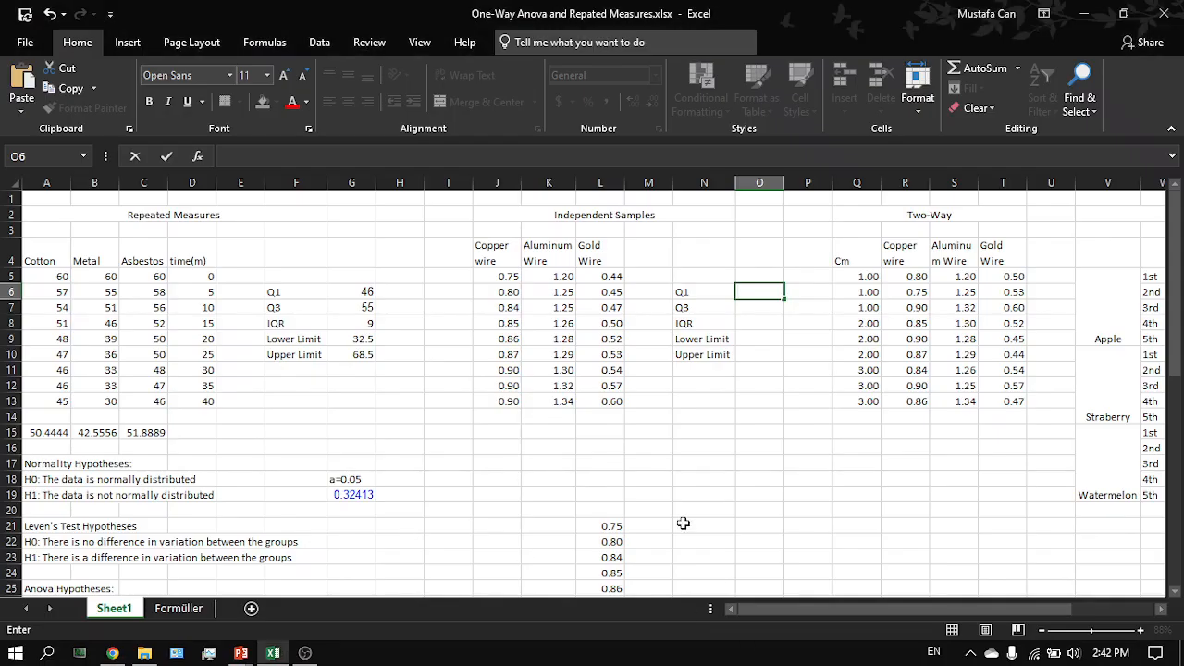
pyautogui.scroll(-2, 683, 524)
pyautogui.click(613, 496)
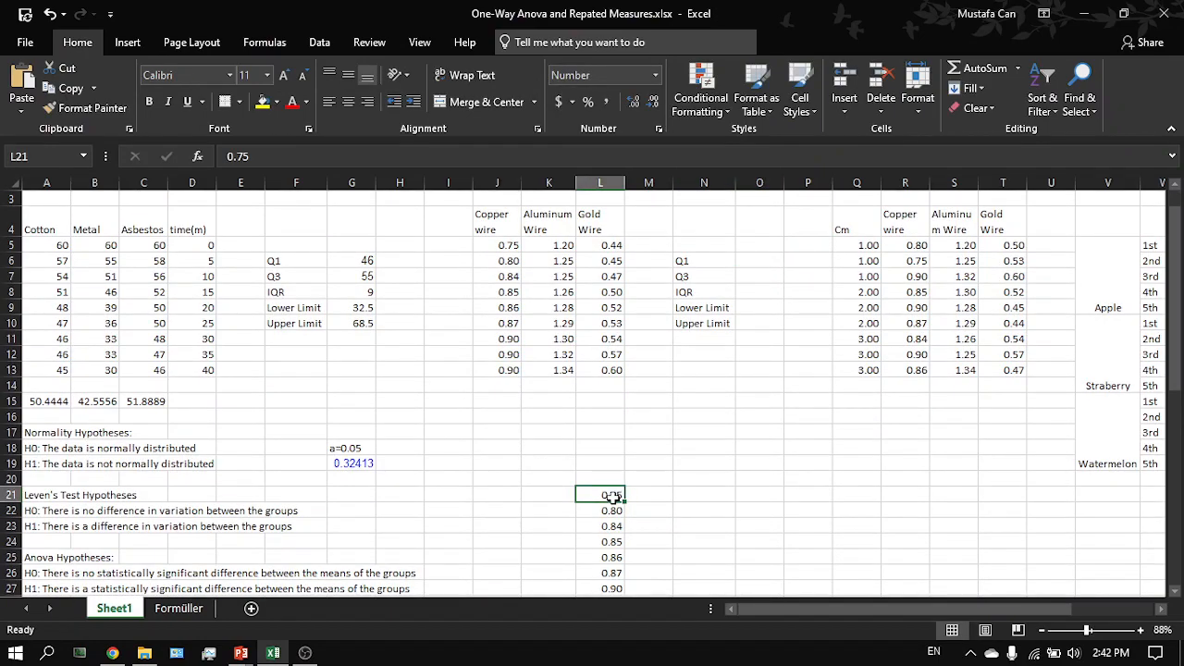
pyautogui.hotkey('ctrl', 'shift', 'Down')
pyautogui.hotkey('ctrl', 'c')
pyautogui.hotkey('alt', 'Tab')
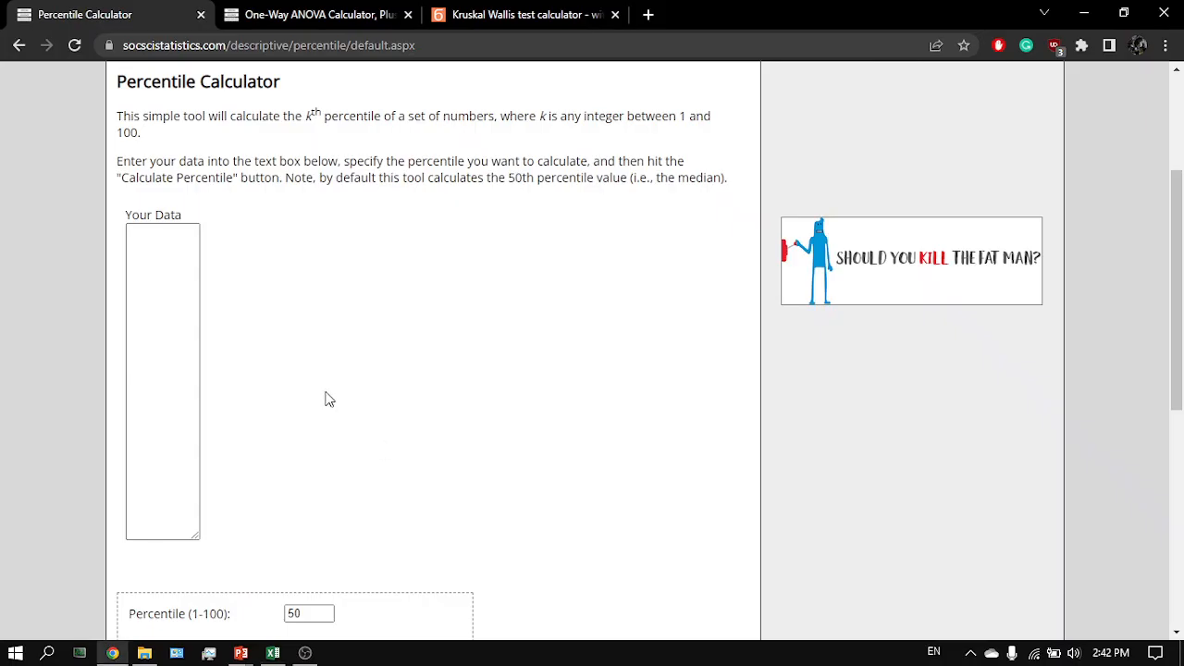
# Step: Paste the combined wire values into the Percentile Calculator's data box and calculate the percentiles
pyautogui.click(172, 280)
pyautogui.hotkey('ctrl', 'v')
pyautogui.scroll(-1, 166, 324)
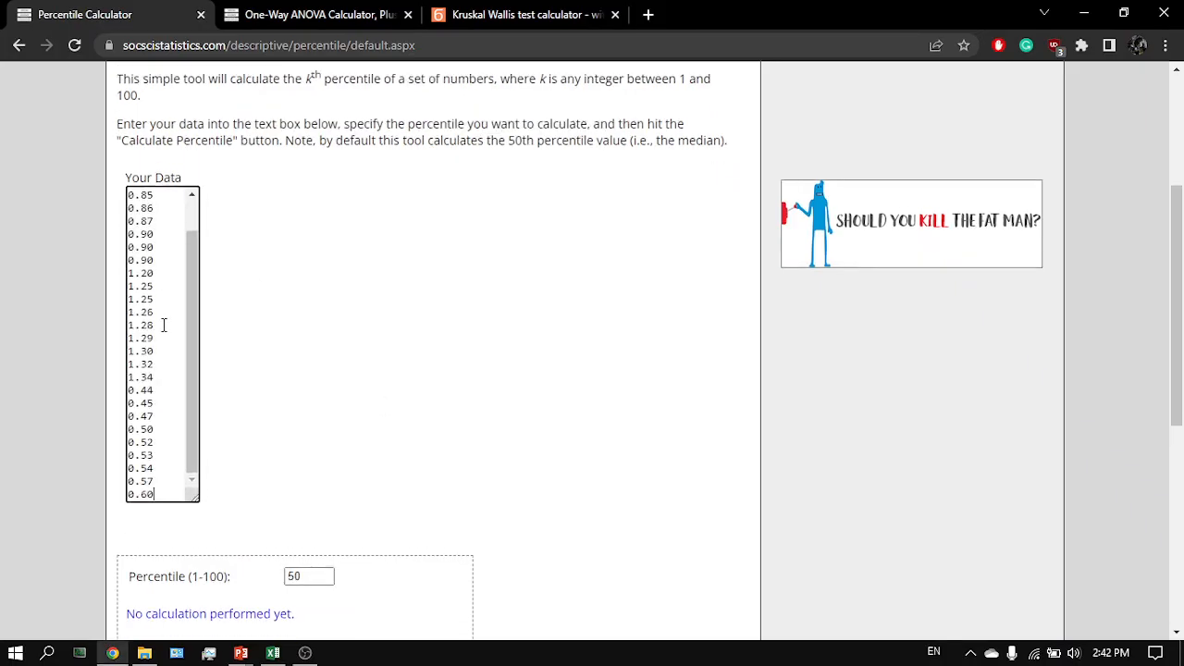
pyautogui.scroll(-1, 164, 457)
pyautogui.click(180, 577)
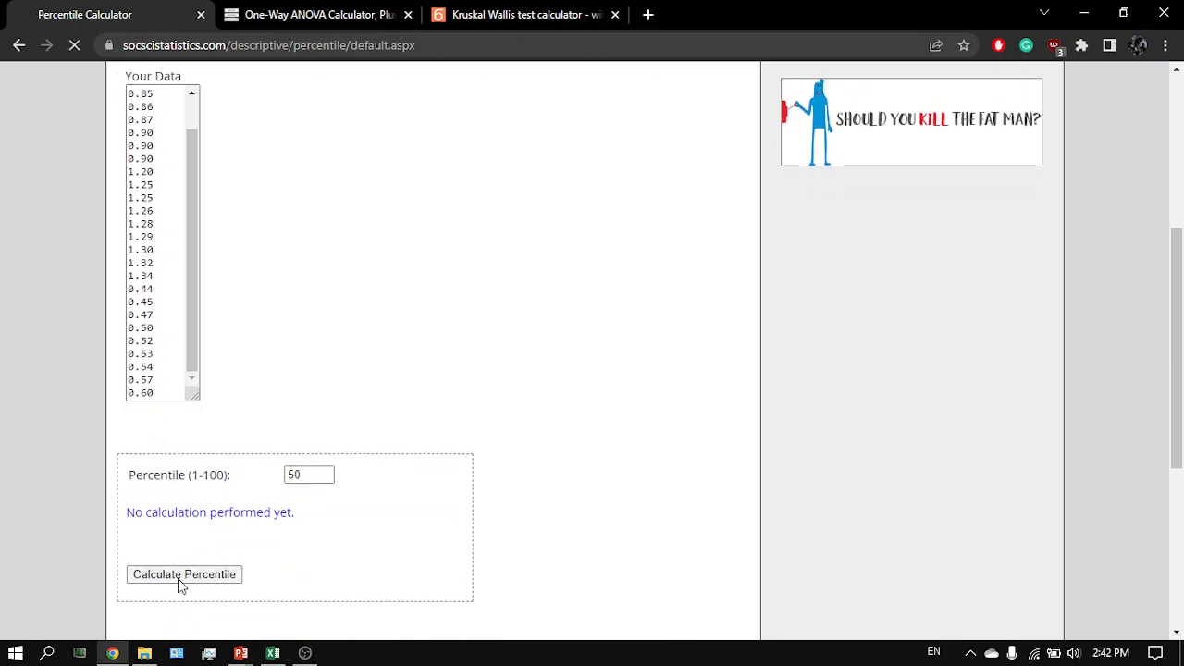
pyautogui.scroll(-5, 509, 536)
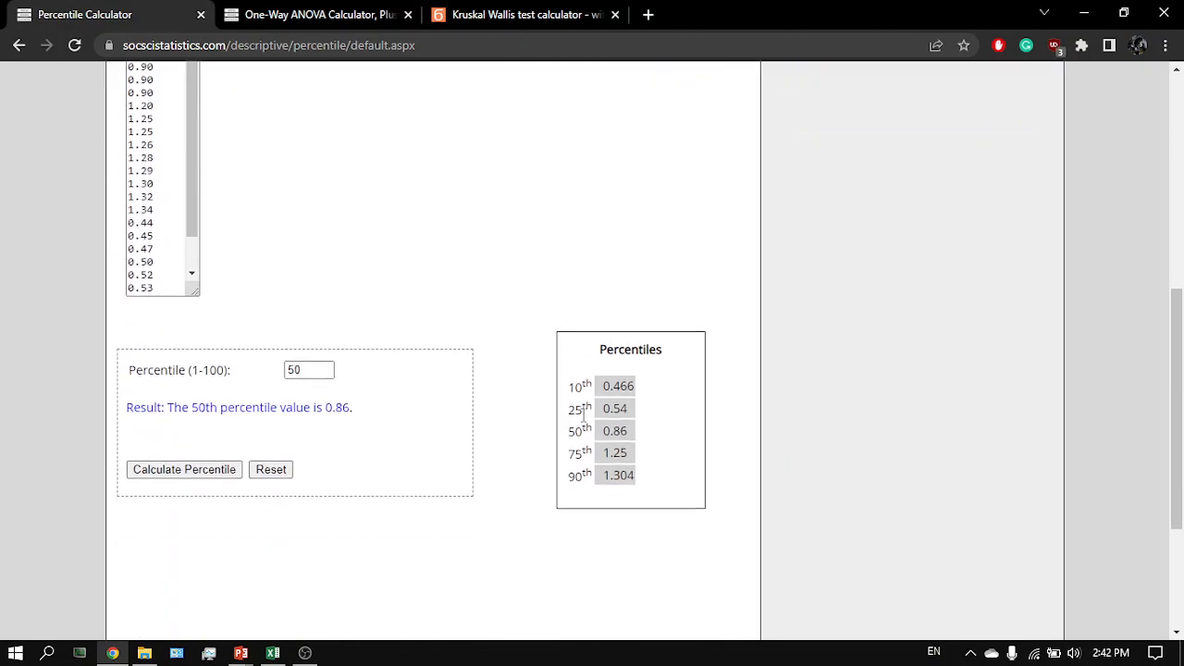
# Step: Copy the 25th percentile value, 0.54, into Excel cell O6 as Q1 of the independent samples
pyautogui.hotkey('alt', 'Tab')
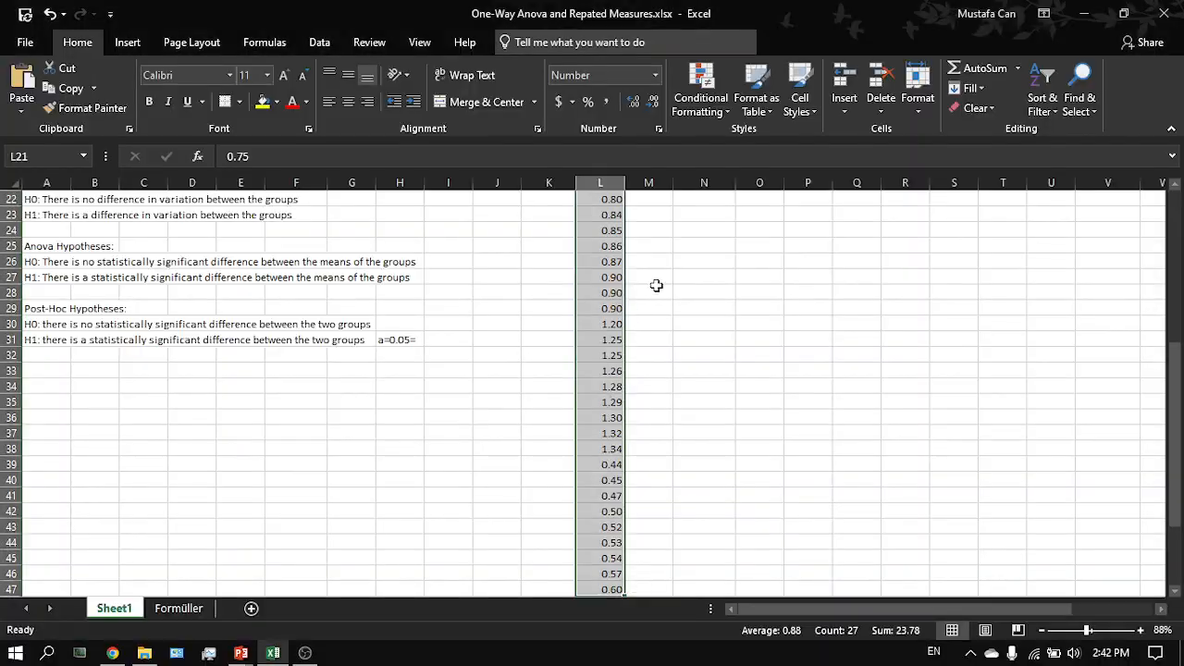
pyautogui.scroll(7, 658, 287)
pyautogui.click(759, 276)
pyautogui.hotkey('ctrl', 'v')
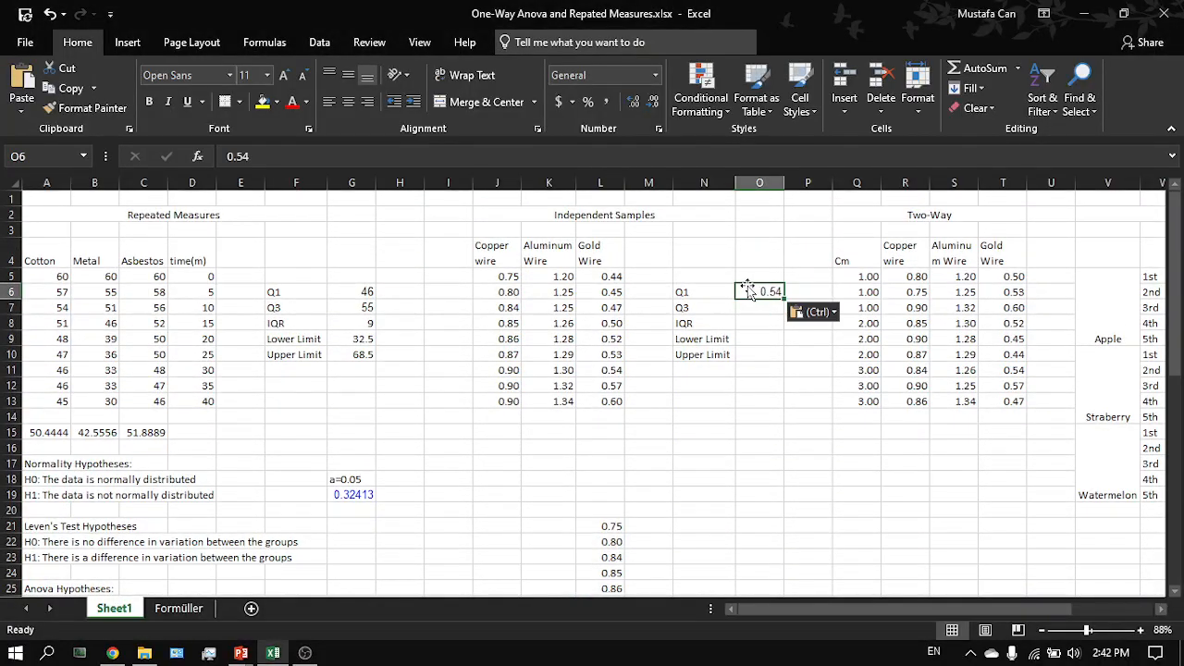
# Step: Copy the 75th percentile value, 1.25, from Chrome into Excel cell O7 as Q3 of the independent samples
pyautogui.hotkey('alt', 'Tab')
pyautogui.moveTo(633, 456); pyautogui.dragTo(604, 453)
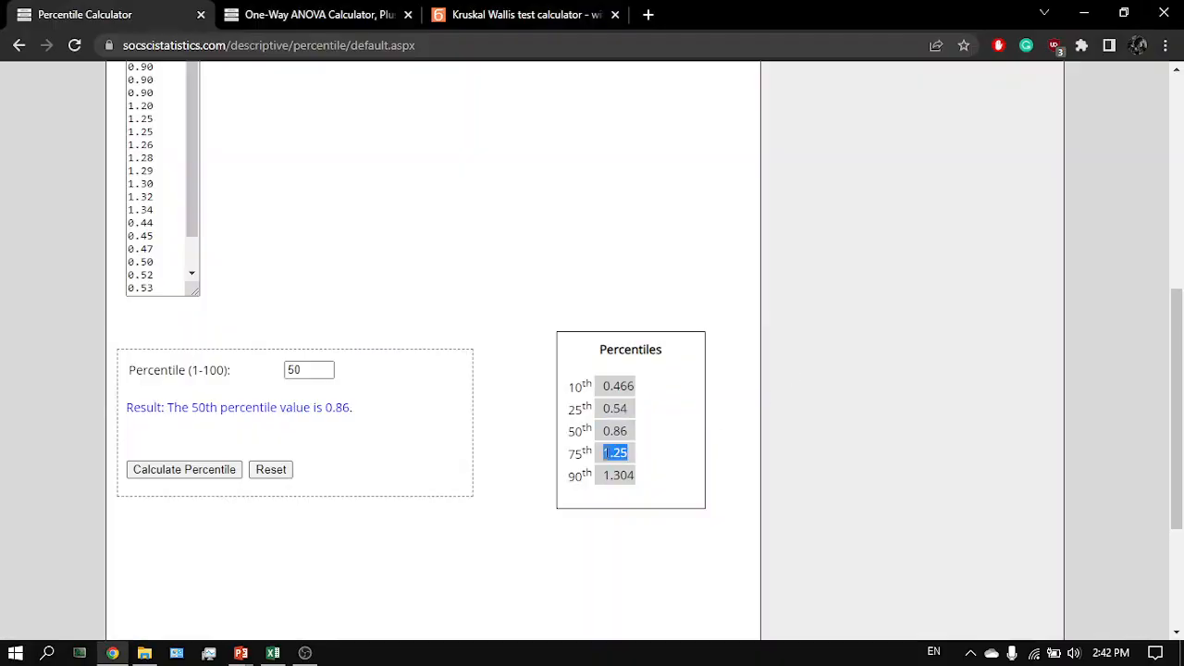
pyautogui.hotkey('alt', 'Tab')
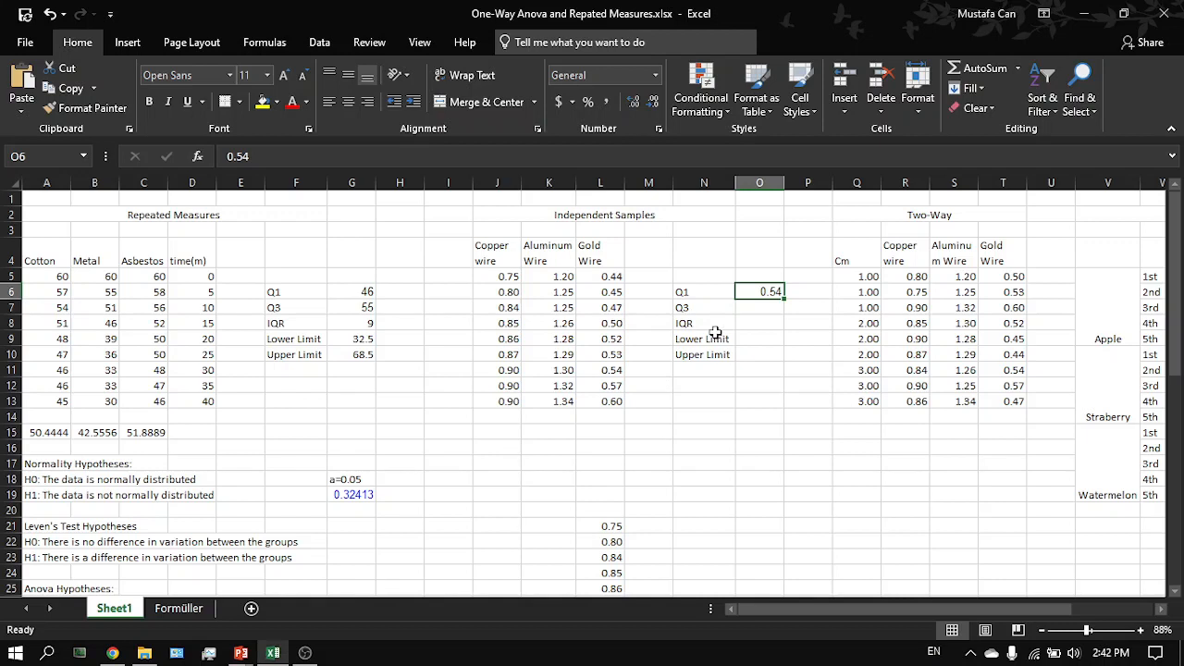
pyautogui.click(758, 308)
pyautogui.hotkey('ctrl', 'v')
# Step: Calculate the independent samples' IQR in cell O8 with the formula =O7-O6
pyautogui.click(764, 323)
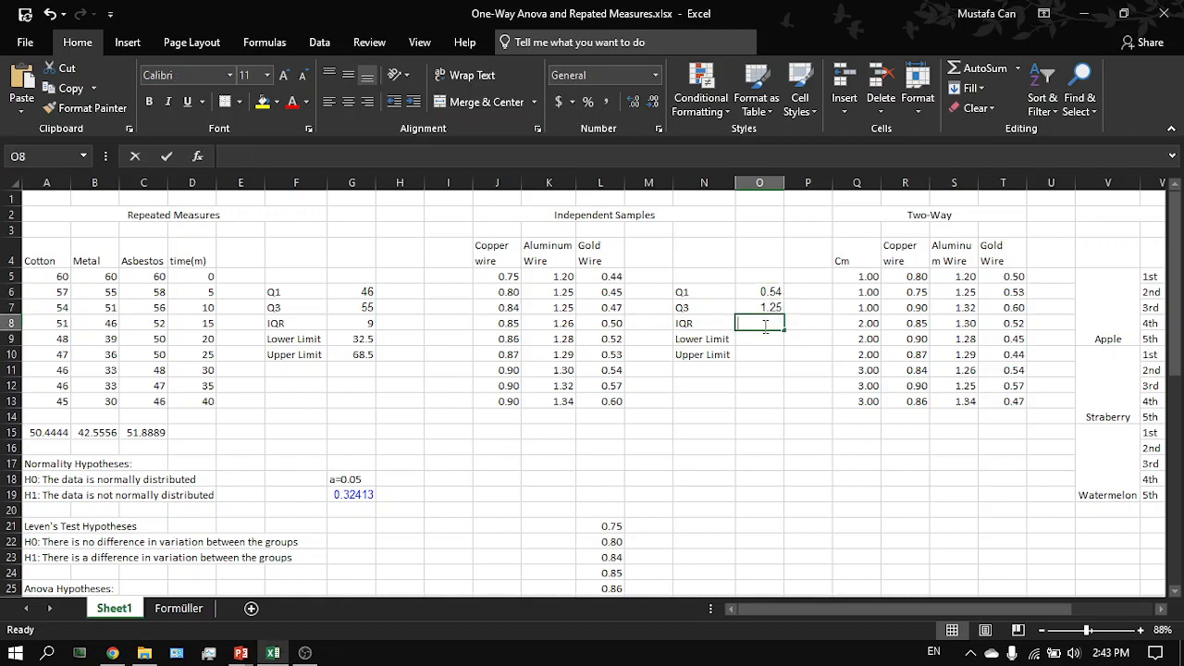
pyautogui.write('=')
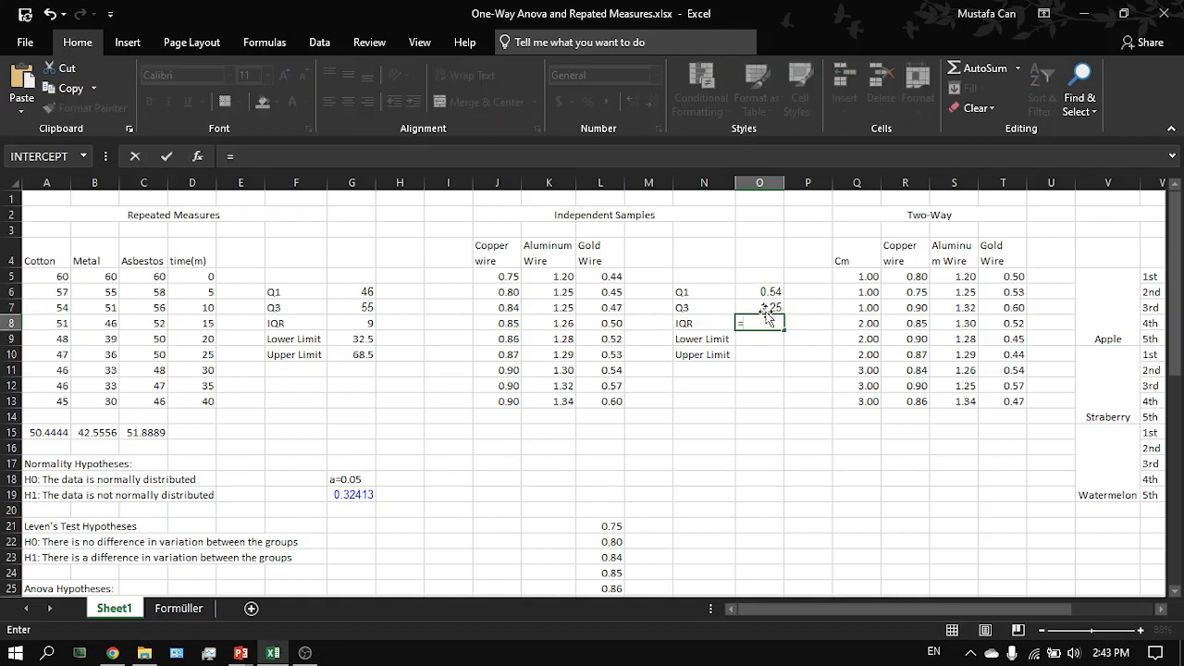
pyautogui.click(767, 309)
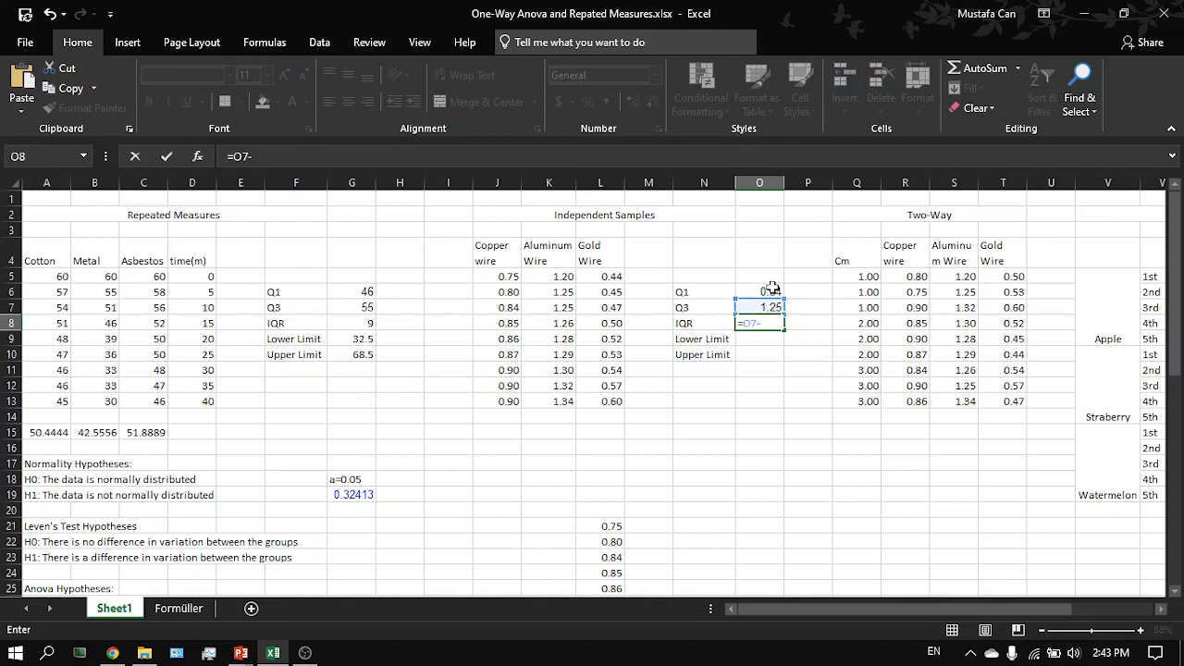
pyautogui.write('-')
pyautogui.click(772, 289)
pyautogui.press('Return')
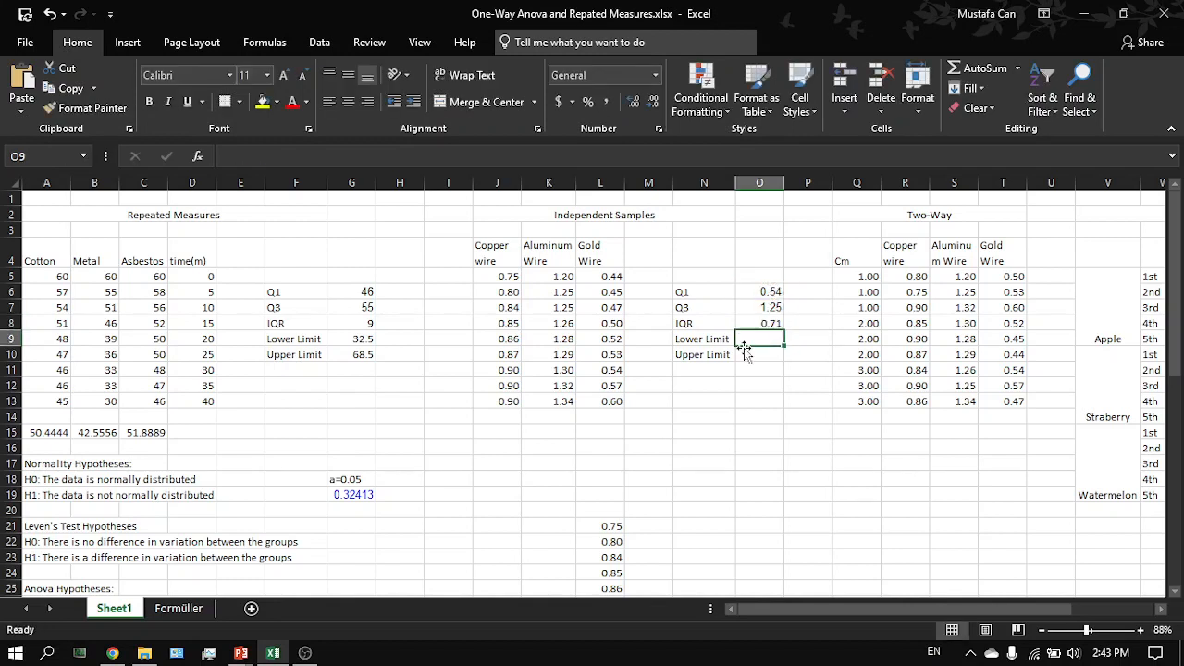
# Step: Calculate the independent samples' lower limit in cell O9 with the formula =O6-O8*1.5
pyautogui.write('=')
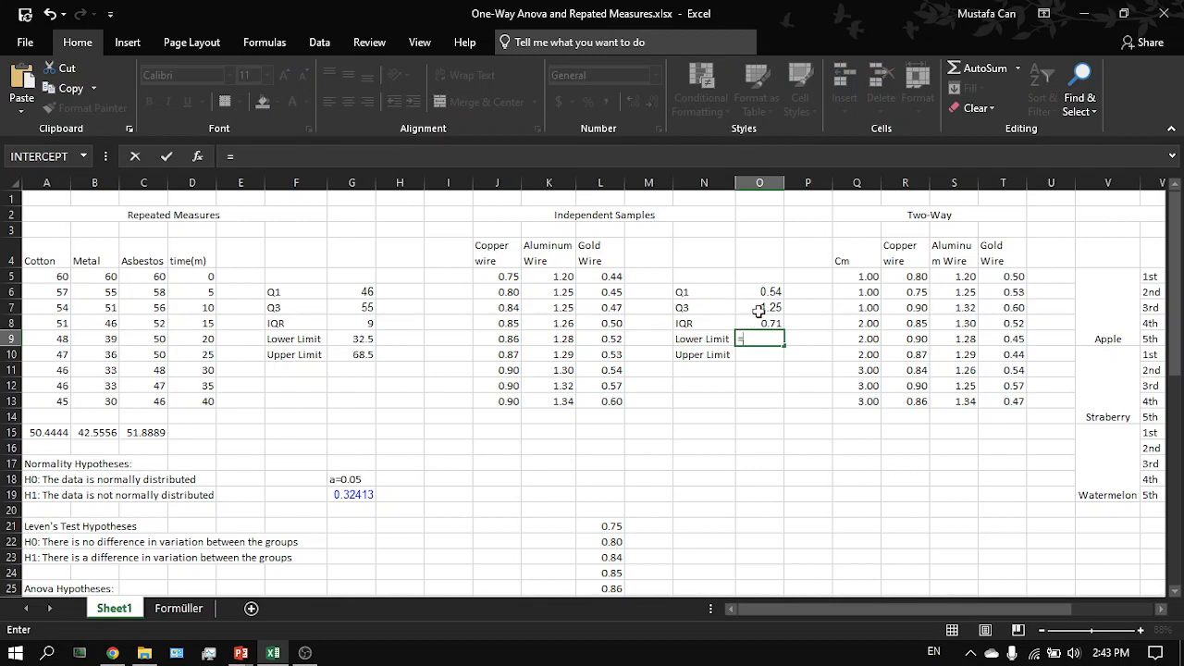
pyautogui.click(773, 289)
pyautogui.write('-')
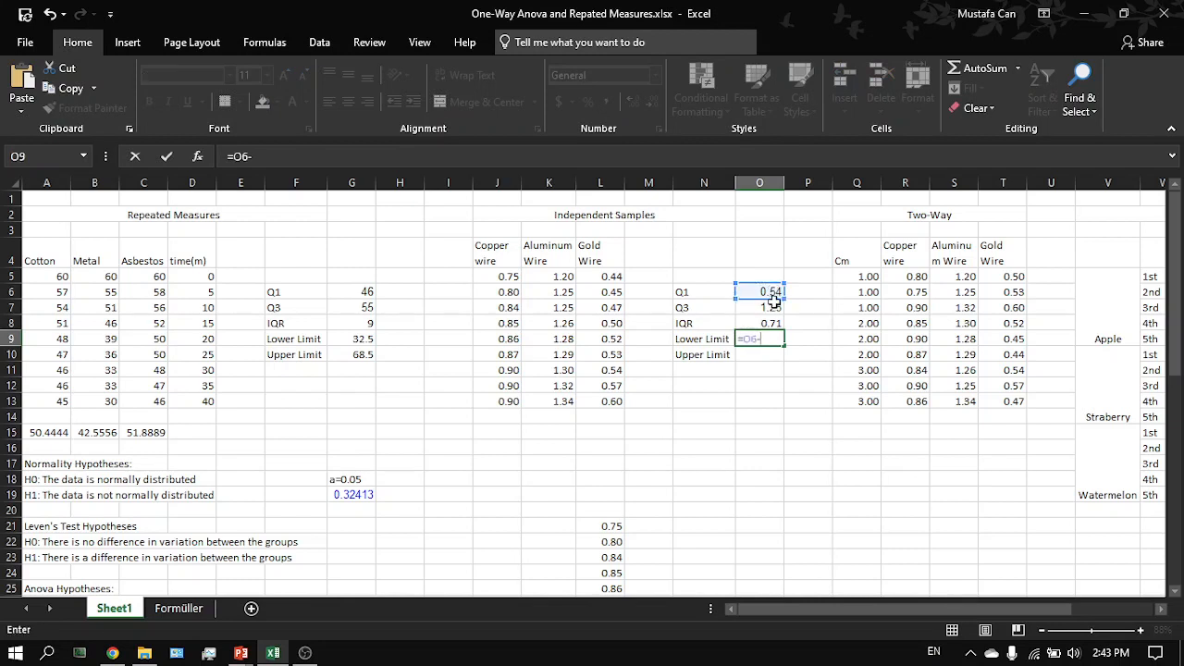
pyautogui.click(773, 324)
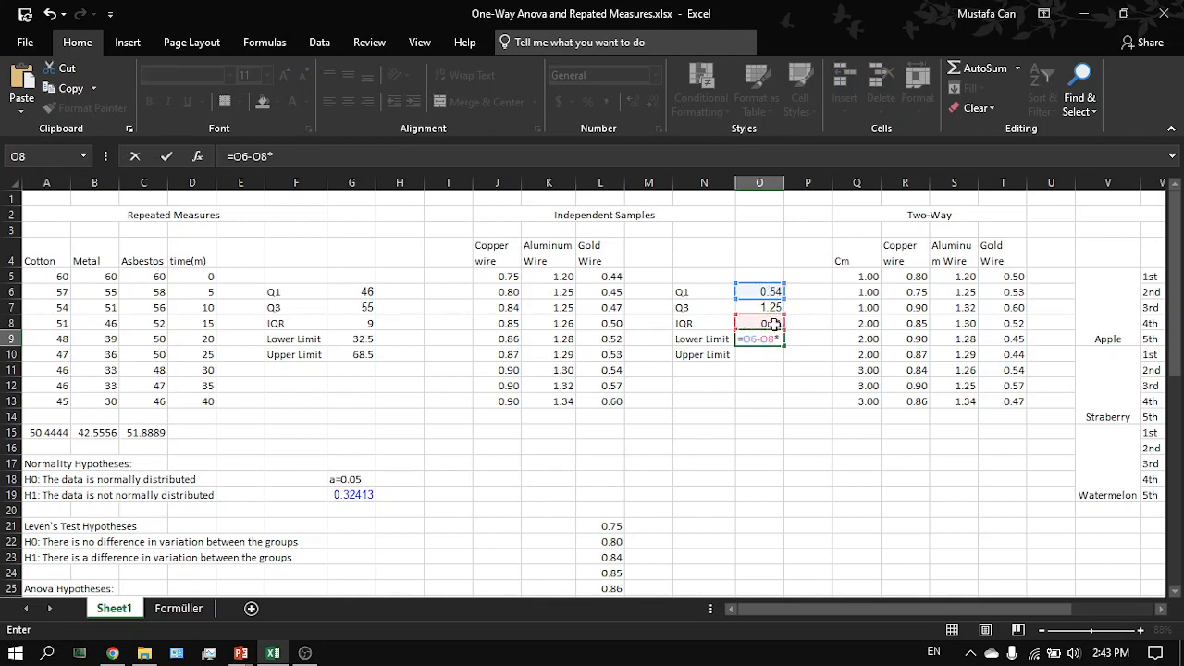
pyautogui.write('*1.5')
pyautogui.press('Return')
# Step: Calculate the independent samples' upper limit in cell O10 with the formula =O7+O8*1.5
pyautogui.write('=')
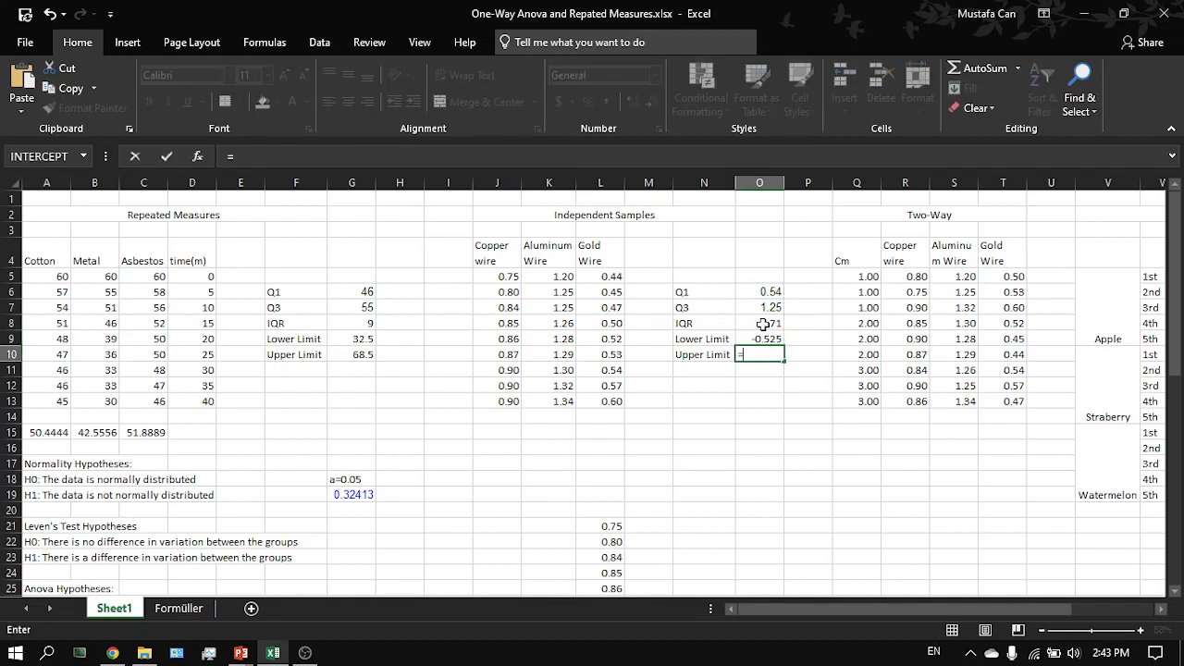
pyautogui.click(772, 305)
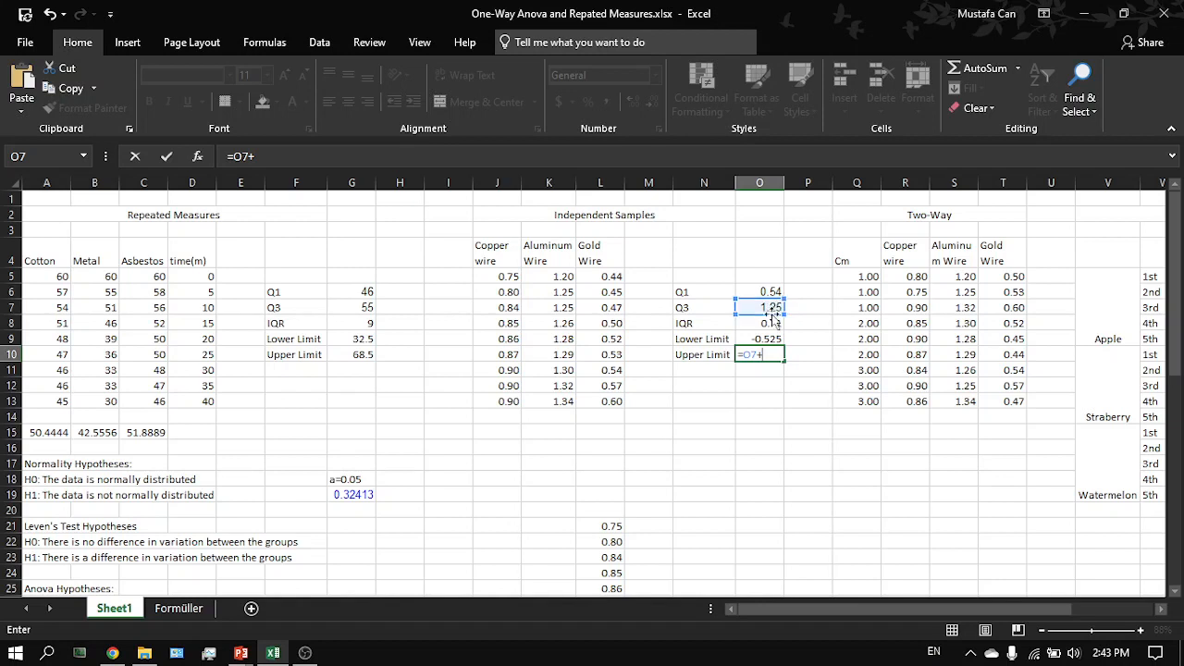
pyautogui.click(770, 323)
pyautogui.write('*')
pyautogui.press('Return')
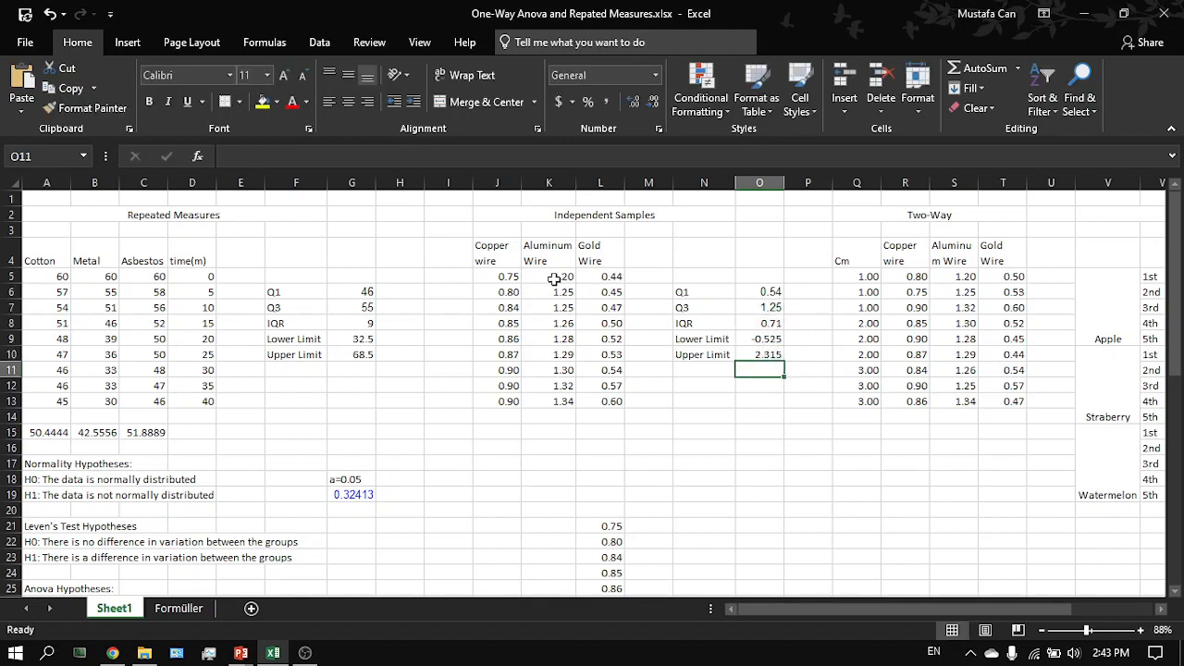
# Step: Compare the wire data with the outlier limits and check the next One-Way ANOVA assumption on the PowerPoint slide
pyautogui.moveTo(517, 279); pyautogui.dragTo(618, 403)
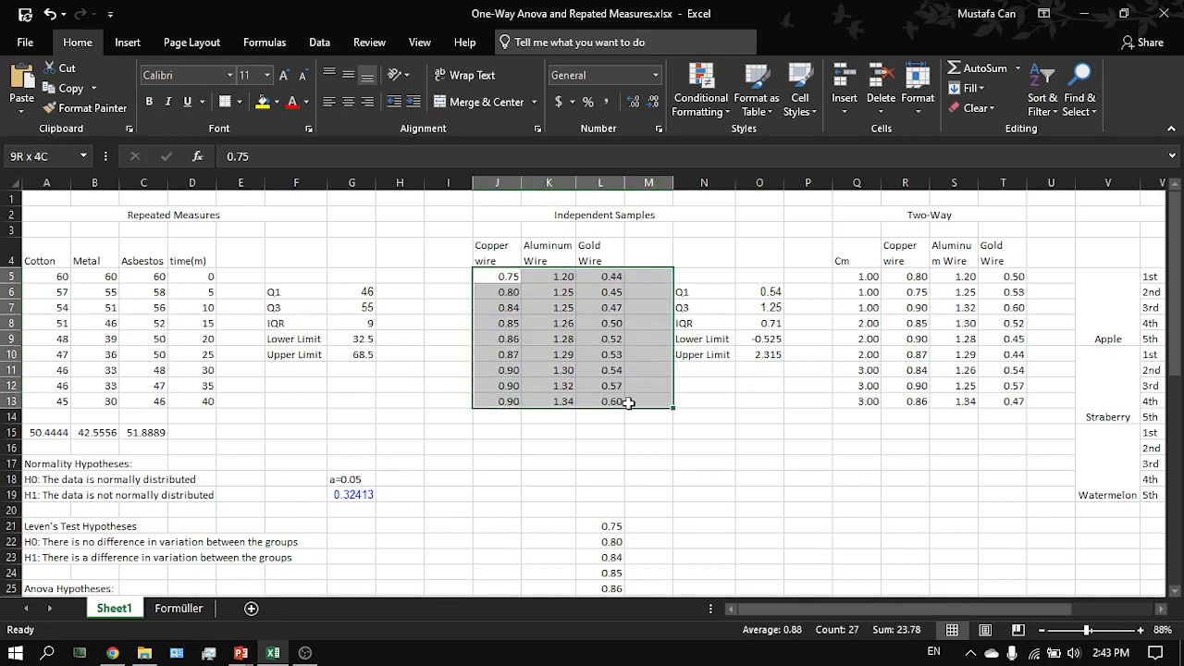
pyautogui.click(618, 403)
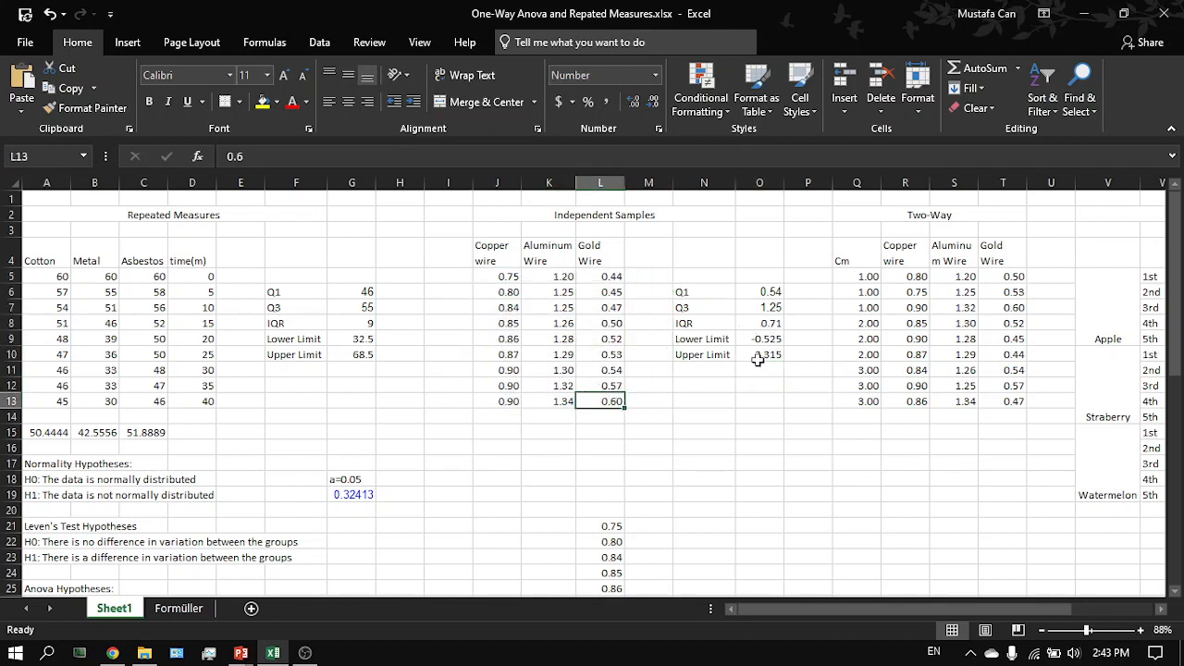
pyautogui.scroll(-1, 516, 402)
pyautogui.hotkey('alt', 'Tab')
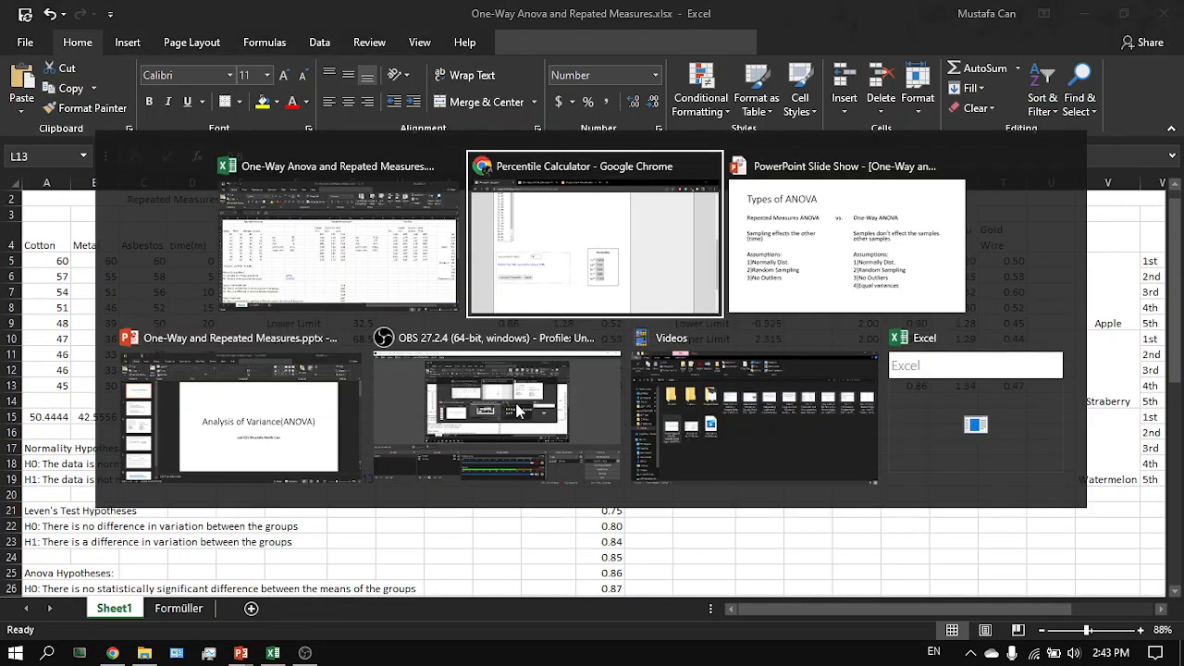
pyautogui.press('Tab')
pyautogui.press('Tab')
pyautogui.press('Tab')
pyautogui.press('Tab')
pyautogui.press('Tab')
pyautogui.press('Tab')
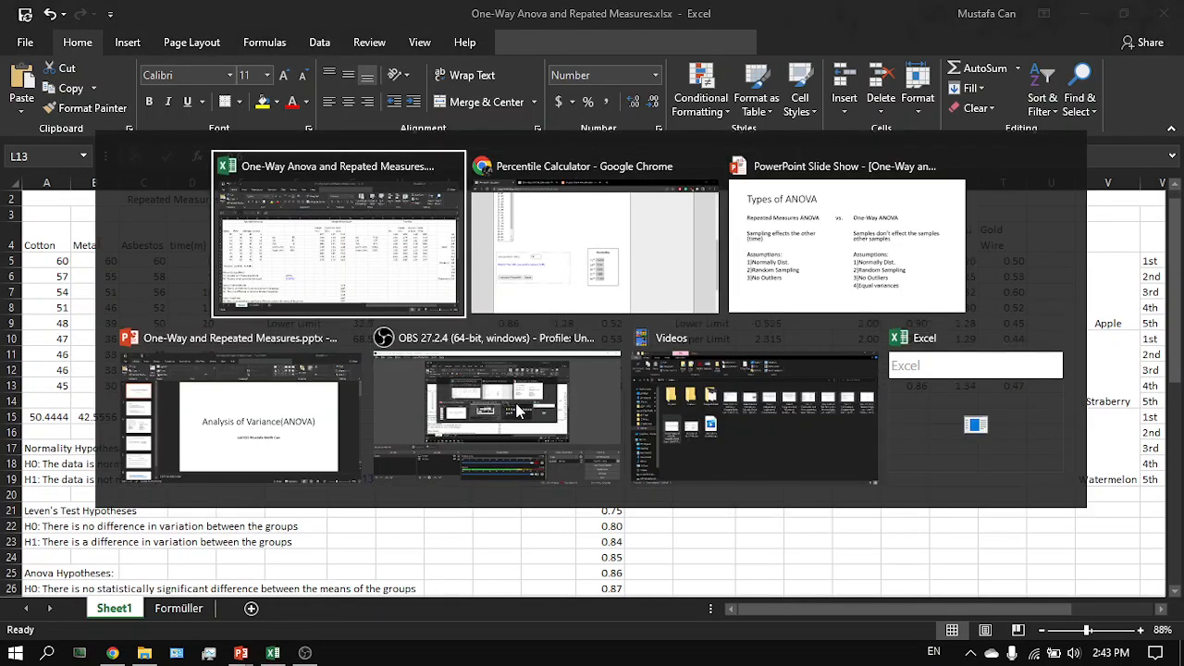
pyautogui.press('Tab')
pyautogui.press('Tab')
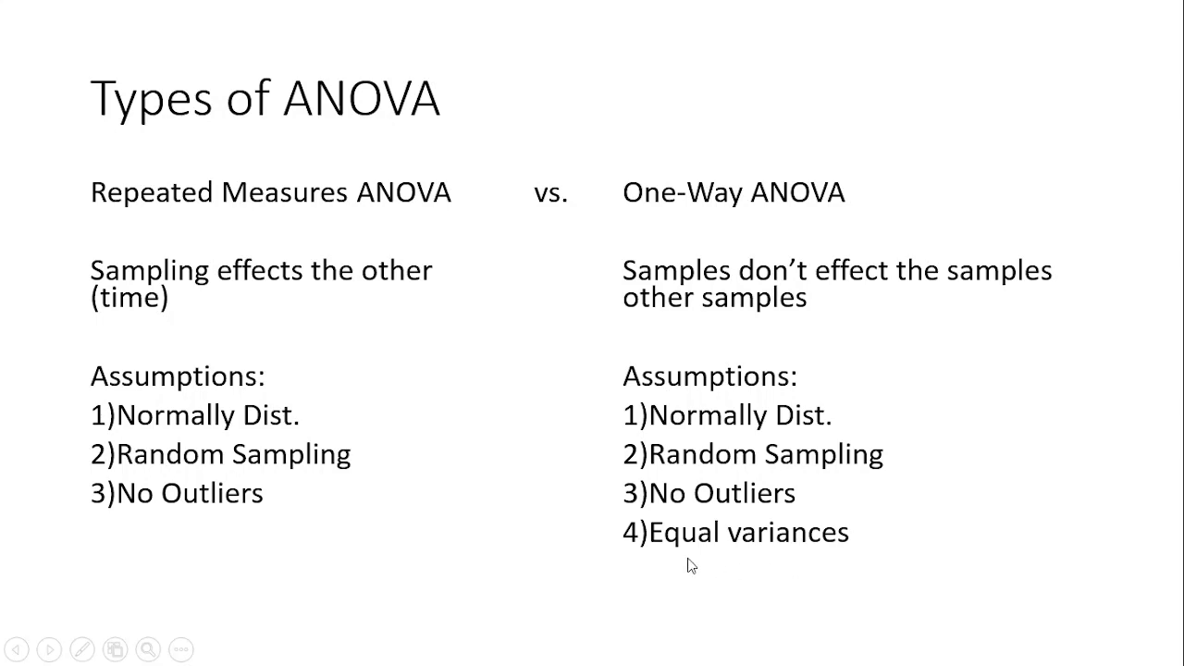
# Step: Switch to Chrome and open Levene's Test of Homogeneity of Variance Calculator from the site's statistics calculators
pyautogui.hotkey('alt', 'Tab')
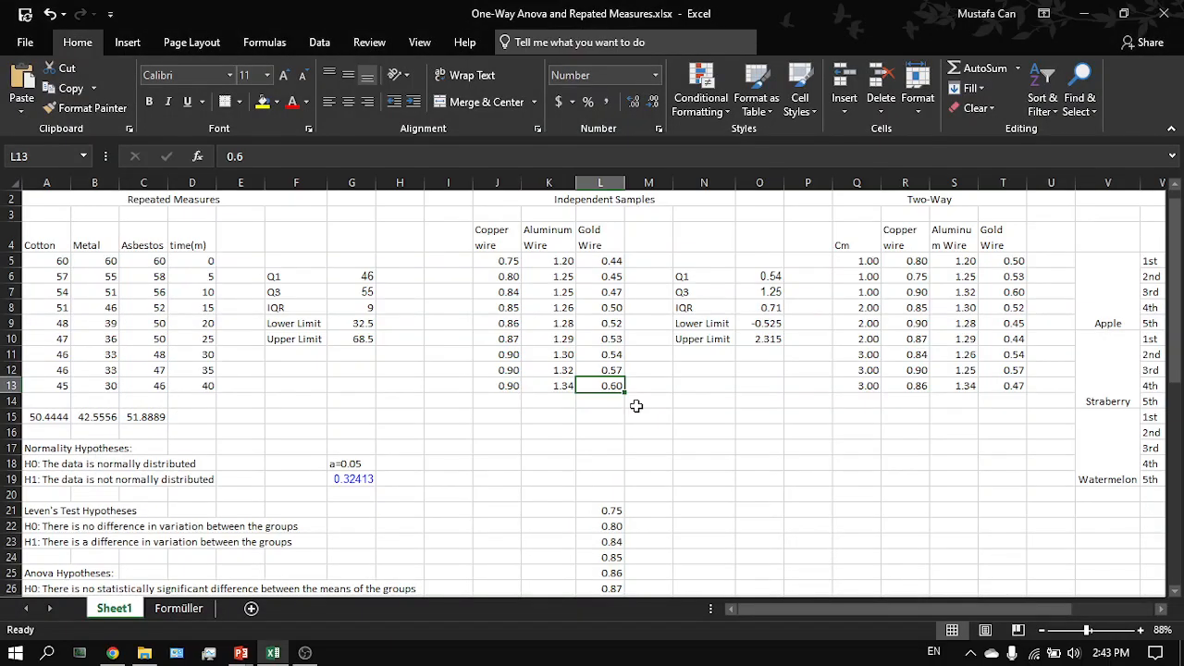
pyautogui.hotkey('alt', 'Tab')
pyautogui.press('Tab')
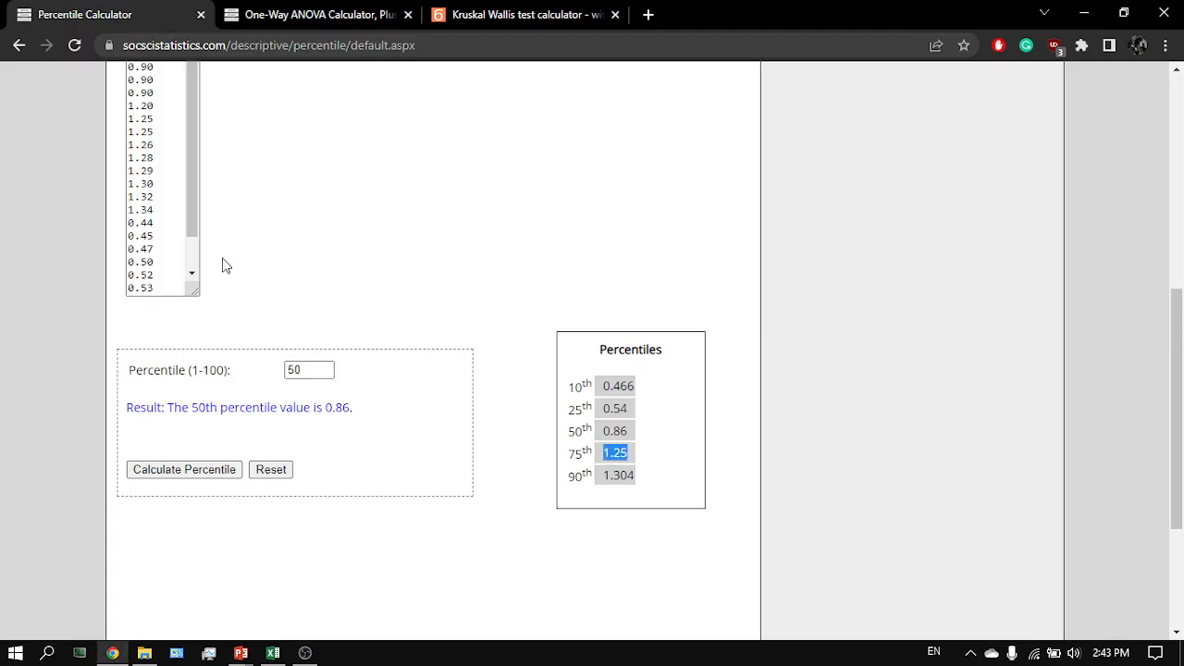
pyautogui.scroll(10, 208, 234)
pyautogui.click(206, 168)
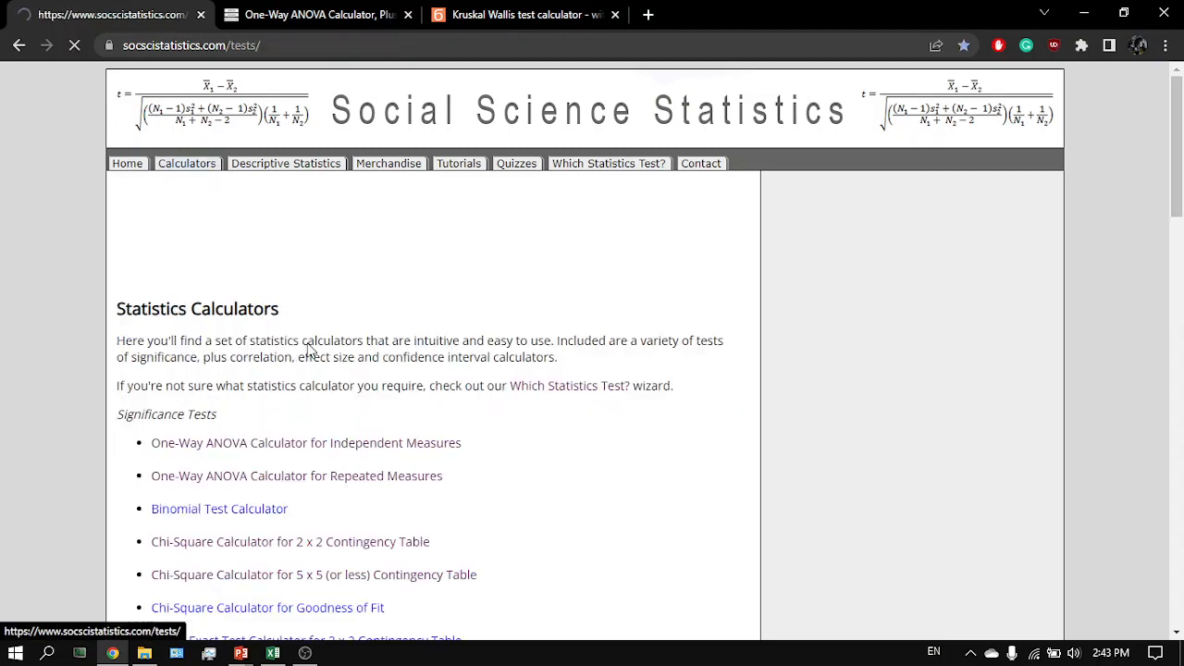
pyautogui.scroll(-6, 311, 349)
pyautogui.scroll(3, 357, 308)
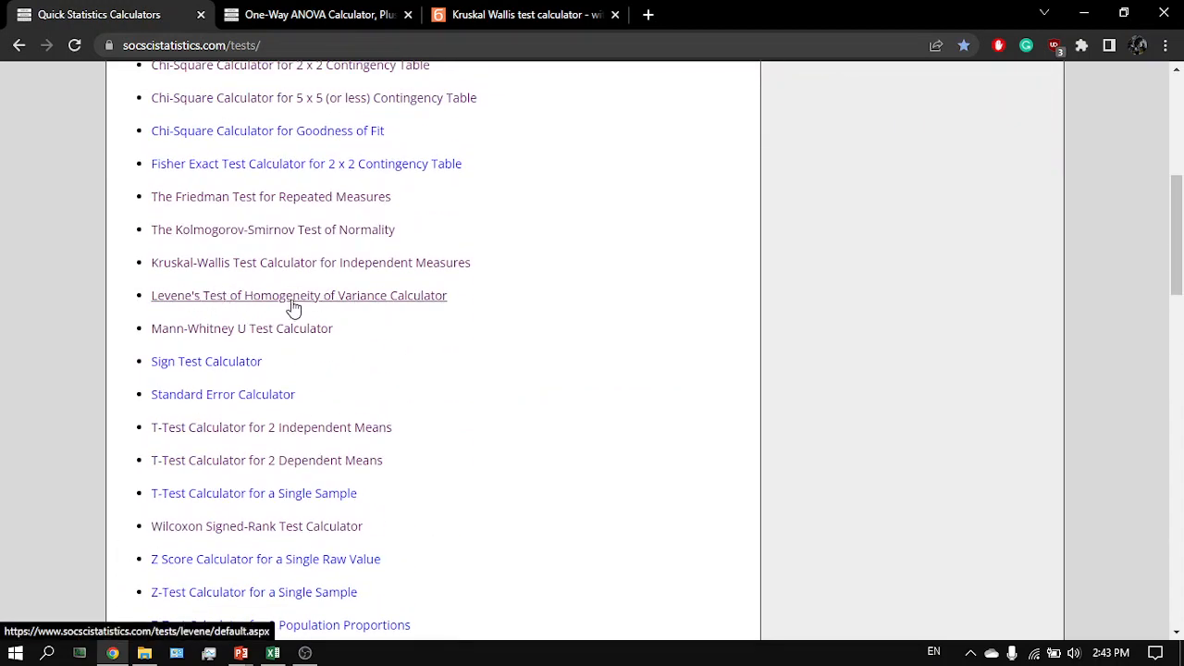
pyautogui.click(304, 308)
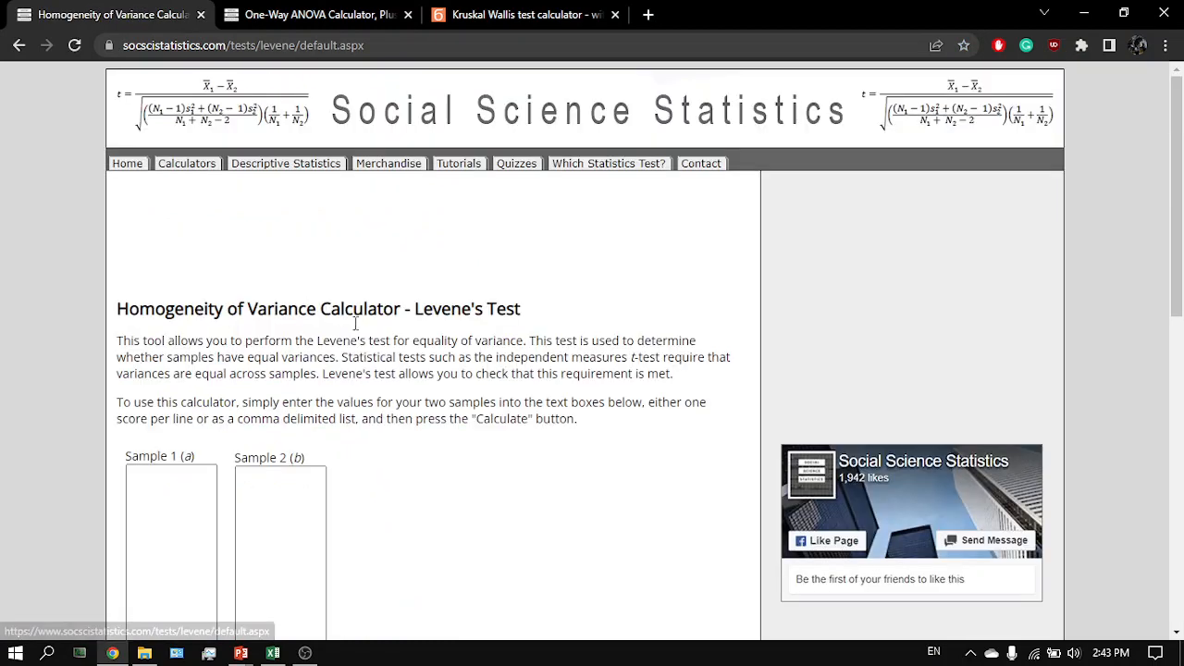
pyautogui.scroll(-5, 417, 465)
pyautogui.hotkey('alt', 'Tab')
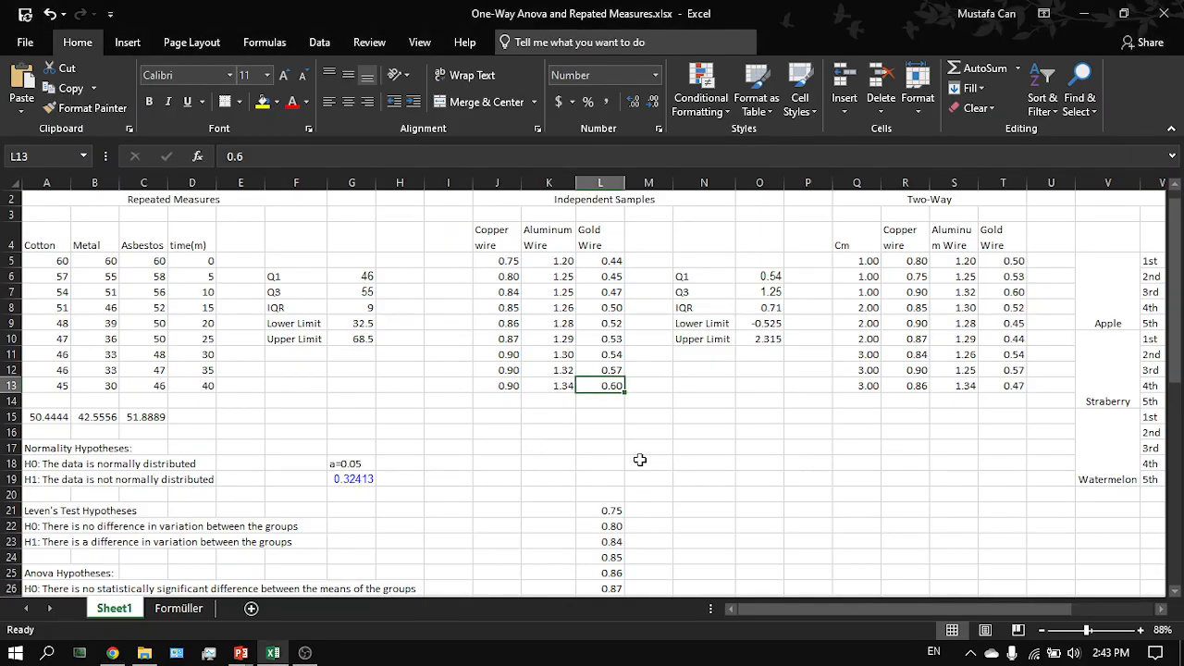
pyautogui.hotkey('alt', 'Tab')
pyautogui.hotkey('alt', 'Tab')
pyautogui.hotkey('alt', 'Tab')
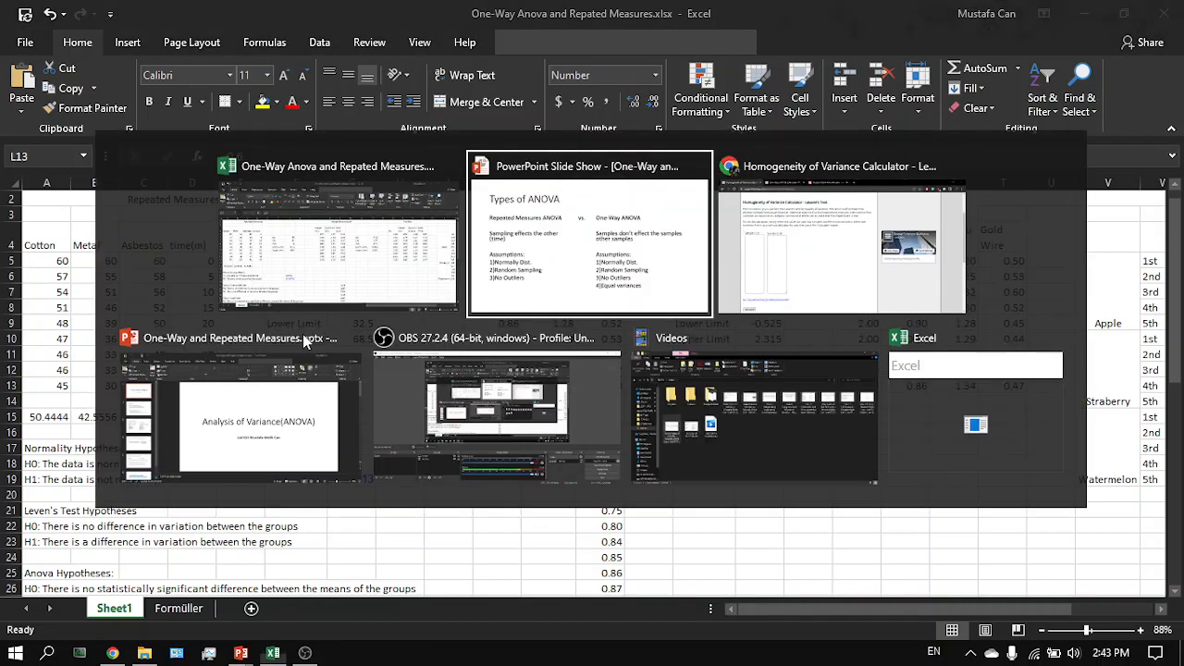
pyautogui.hotkey('alt', 'Tab')
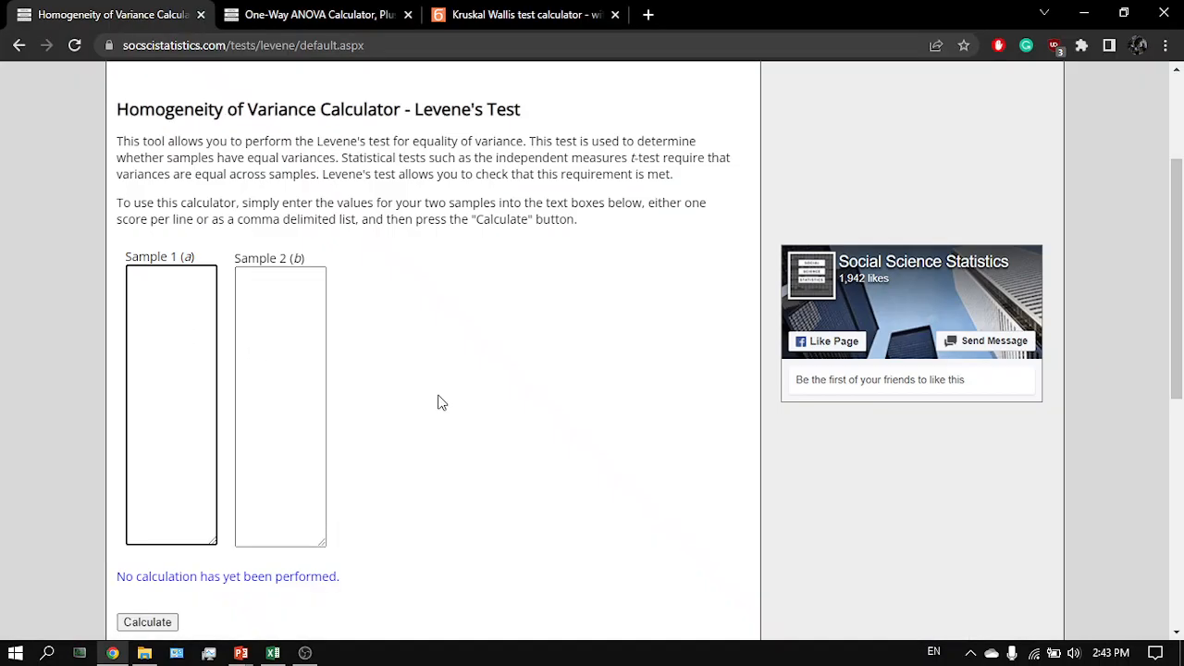
pyautogui.scroll(-1, 439, 402)
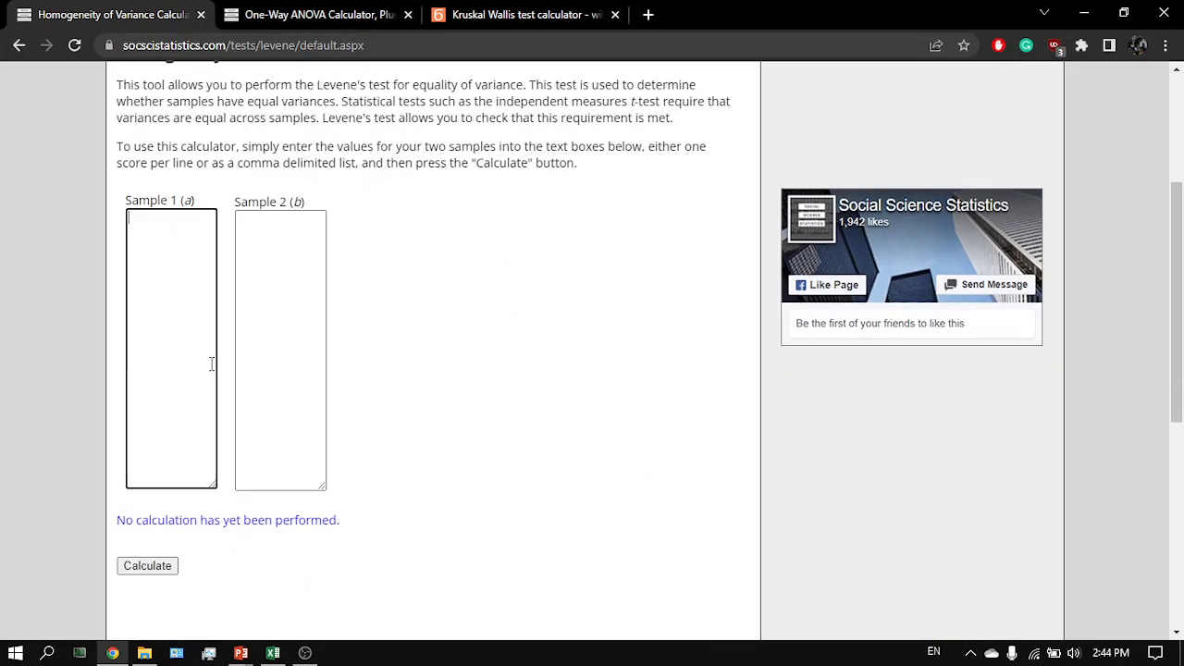
pyautogui.hotkey('alt', 'Tab')
pyautogui.hotkey('alt', 'Tab')
pyautogui.hotkey('alt', 'Tab')
pyautogui.hotkey('alt', 'Tab')
pyautogui.hotkey('alt', 'Tab')
pyautogui.hotkey('alt', 'Tab')
pyautogui.hotkey('alt', 'Tab')
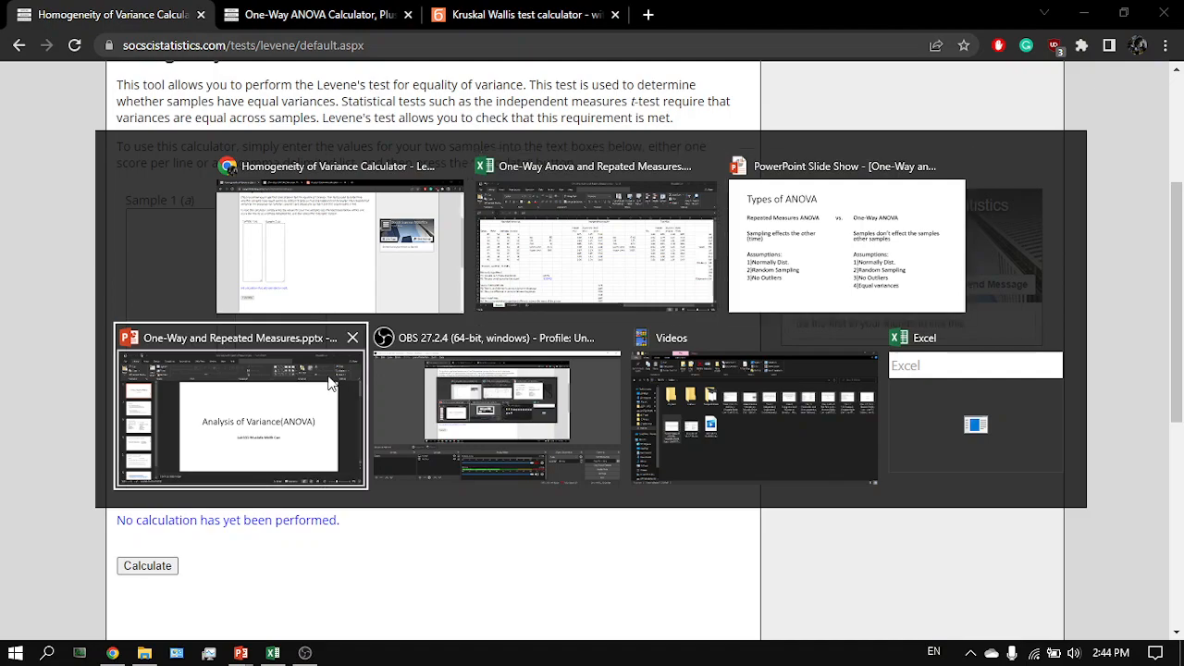
# Step: Switch to the Statistics Kingdom page and open its home page with the list of test statistic calculators
pyautogui.hotkey('ctrl', 'Tab')
pyautogui.hotkey('ctrl', 'Tab')
pyautogui.scroll(20, 331, 383)
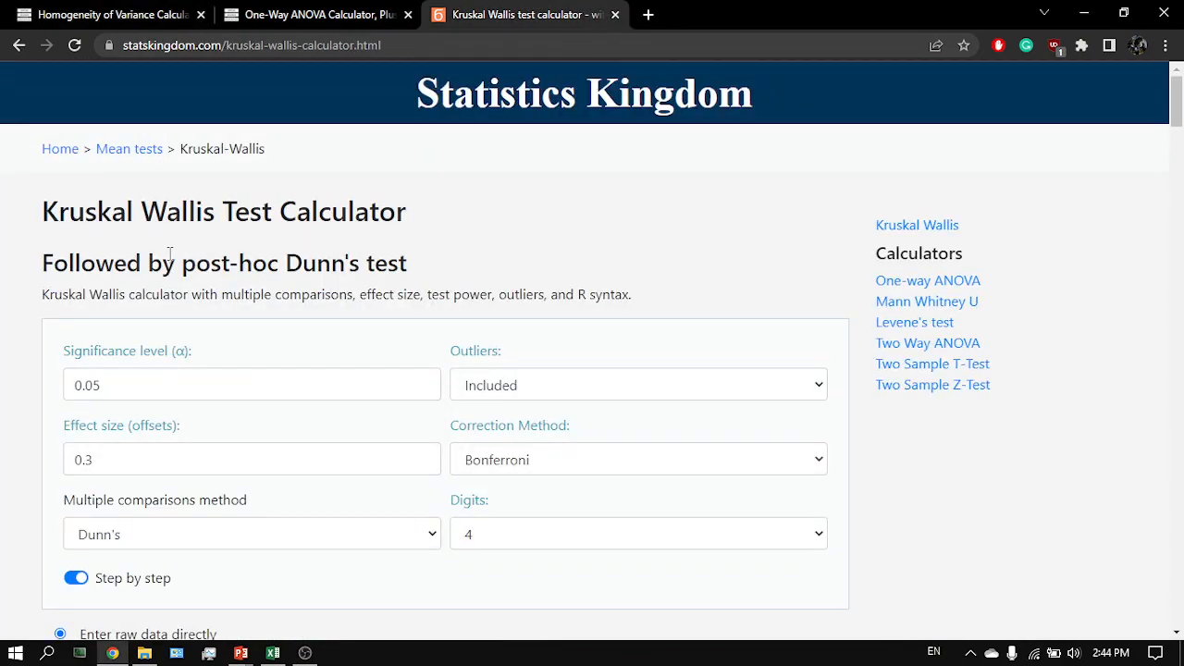
pyautogui.click(61, 149)
pyautogui.scroll(-2, 309, 435)
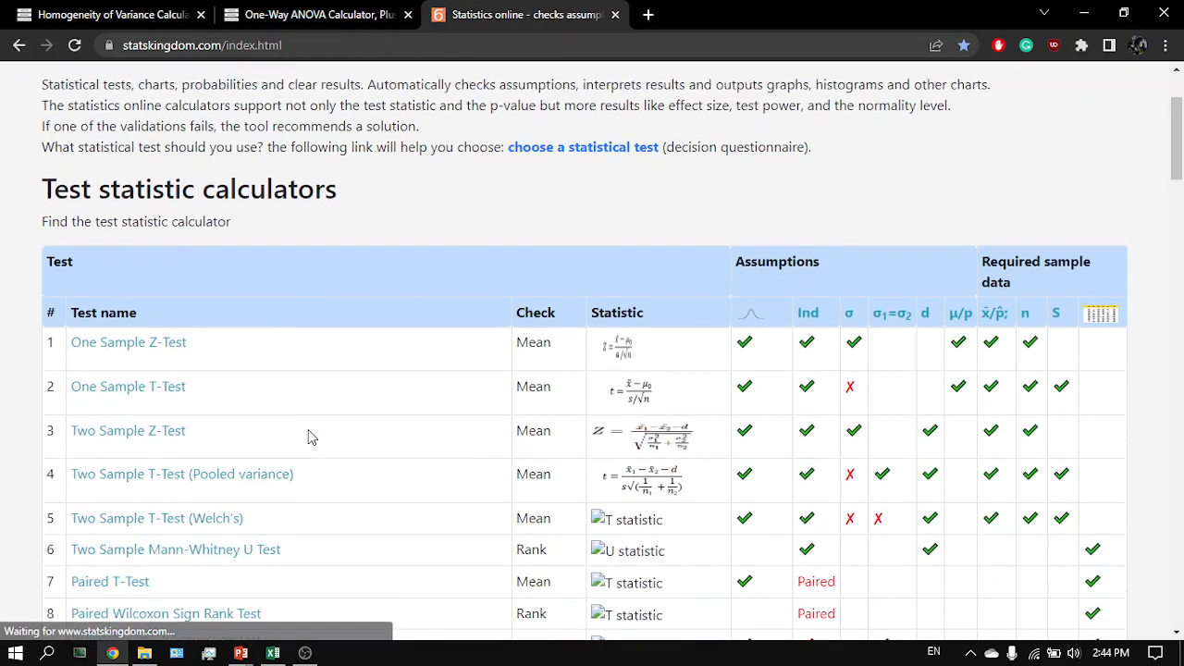
# Step: Find "leven" on the page and open Levene's Test For Variances
pyautogui.hotkey('ctrl', 'f')
pyautogui.write('leve')
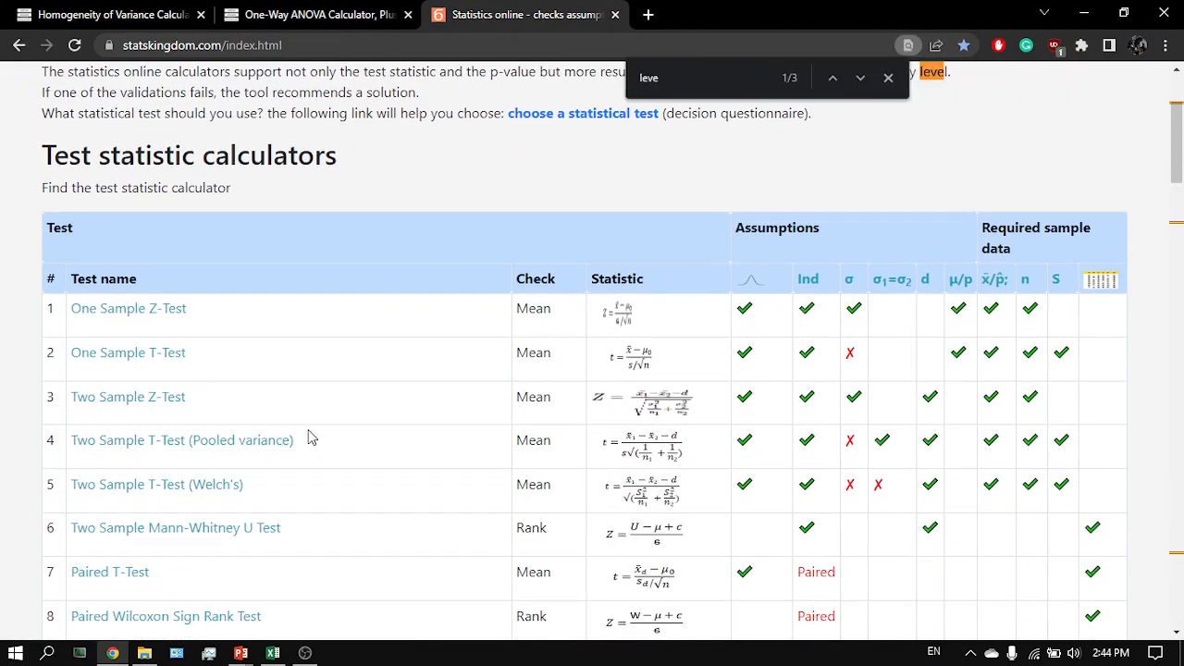
pyautogui.write('ns')
pyautogui.press('BackSpace')
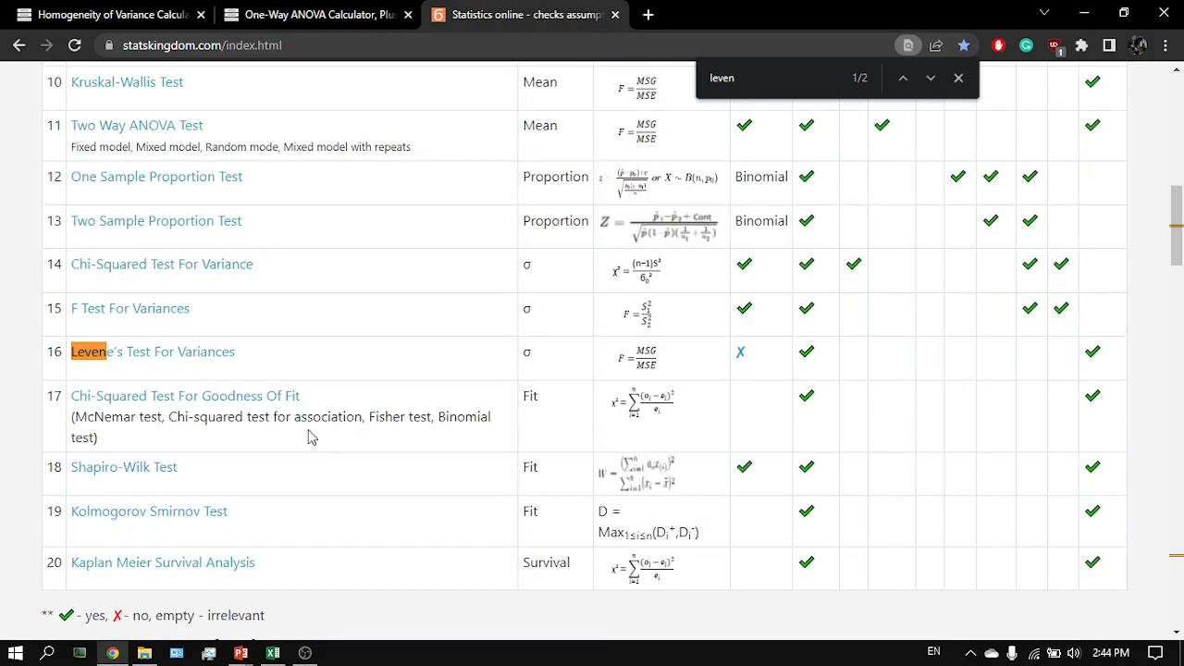
pyautogui.click(233, 355)
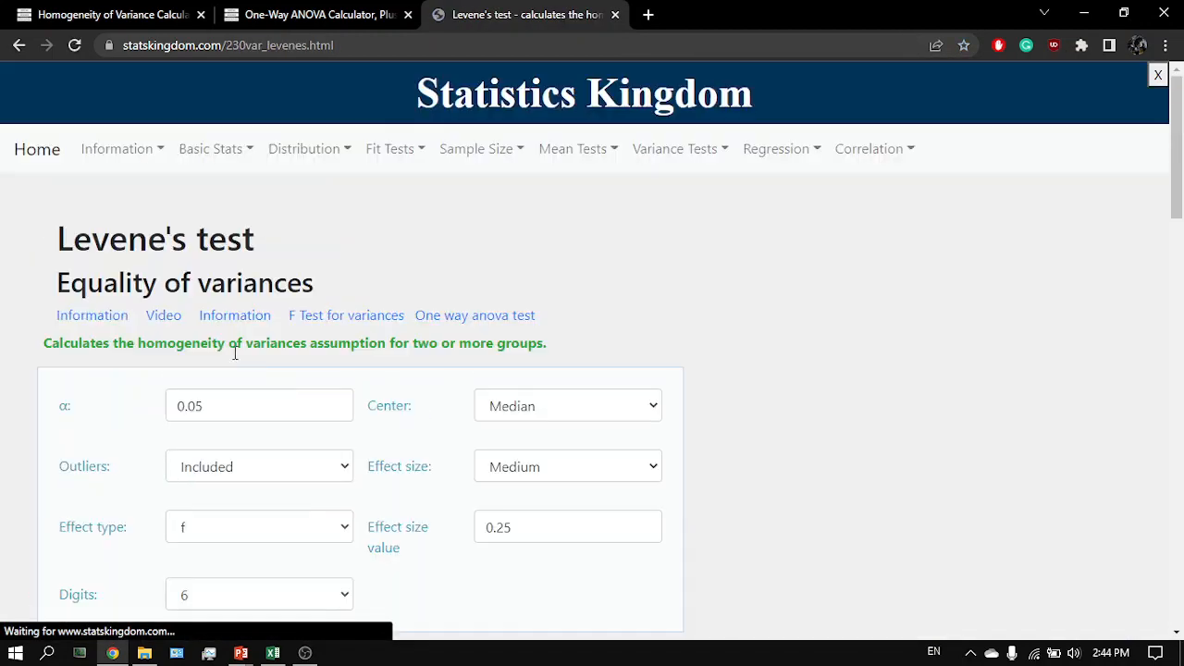
# Step: Check the Levene's test settings and the available effect type options
pyautogui.scroll(-2, 346, 412)
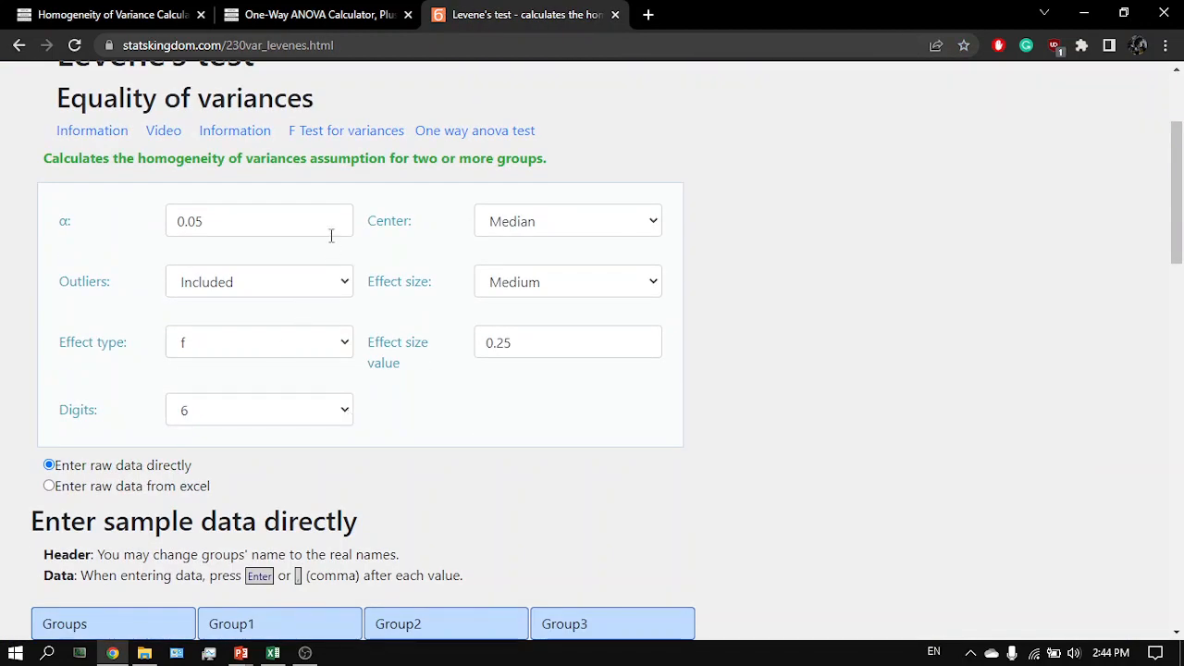
pyautogui.click(273, 423)
pyautogui.click(280, 350)
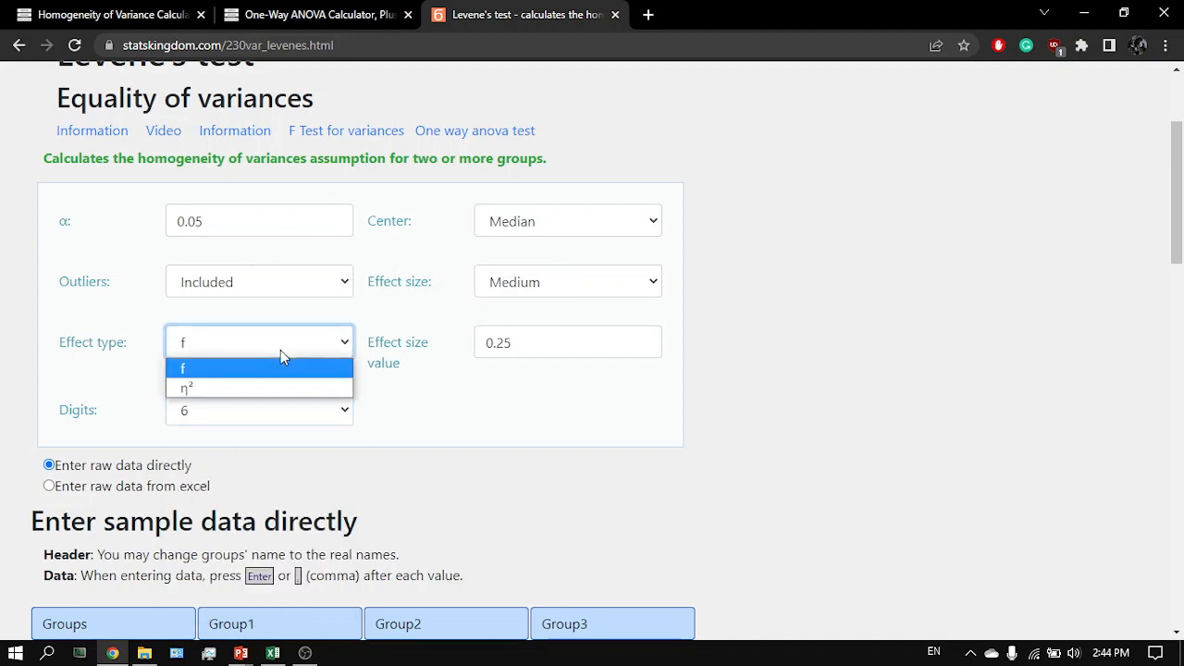
pyautogui.click(281, 349)
pyautogui.scroll(-2, 278, 417)
# Step: Replace the Group1 sample data with the copper wire values from J5:J13 in Excel, without a trailing blank line
pyautogui.click(274, 546)
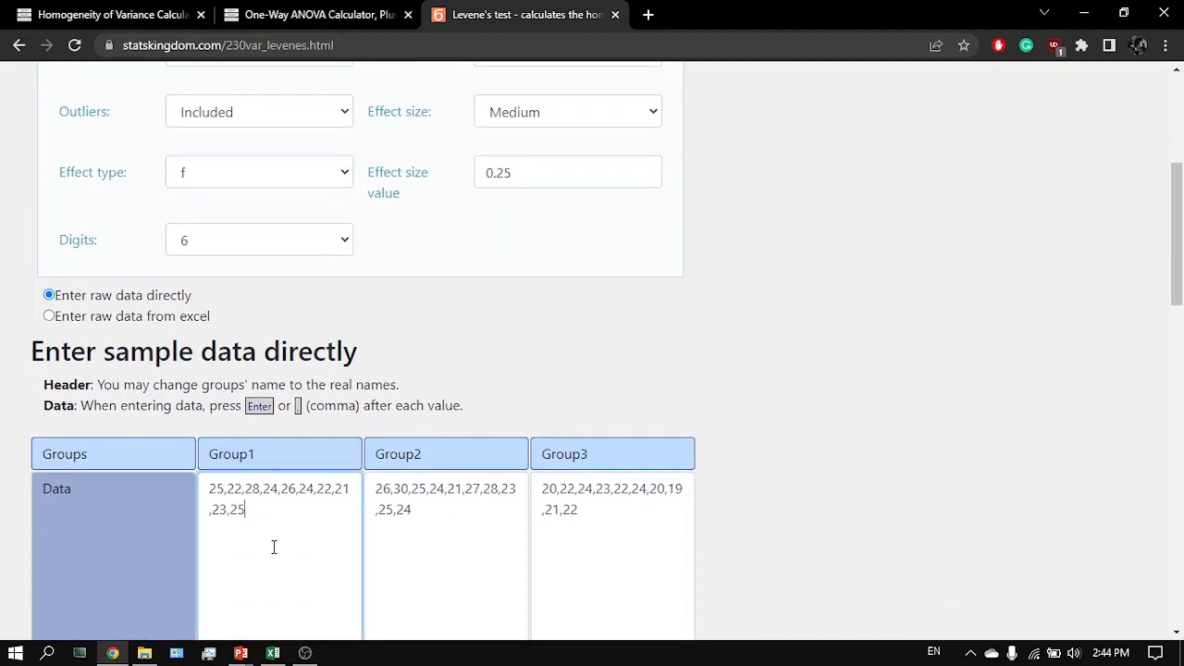
pyautogui.scroll(-2, 274, 547)
pyautogui.moveTo(284, 431); pyautogui.dragTo(215, 350)
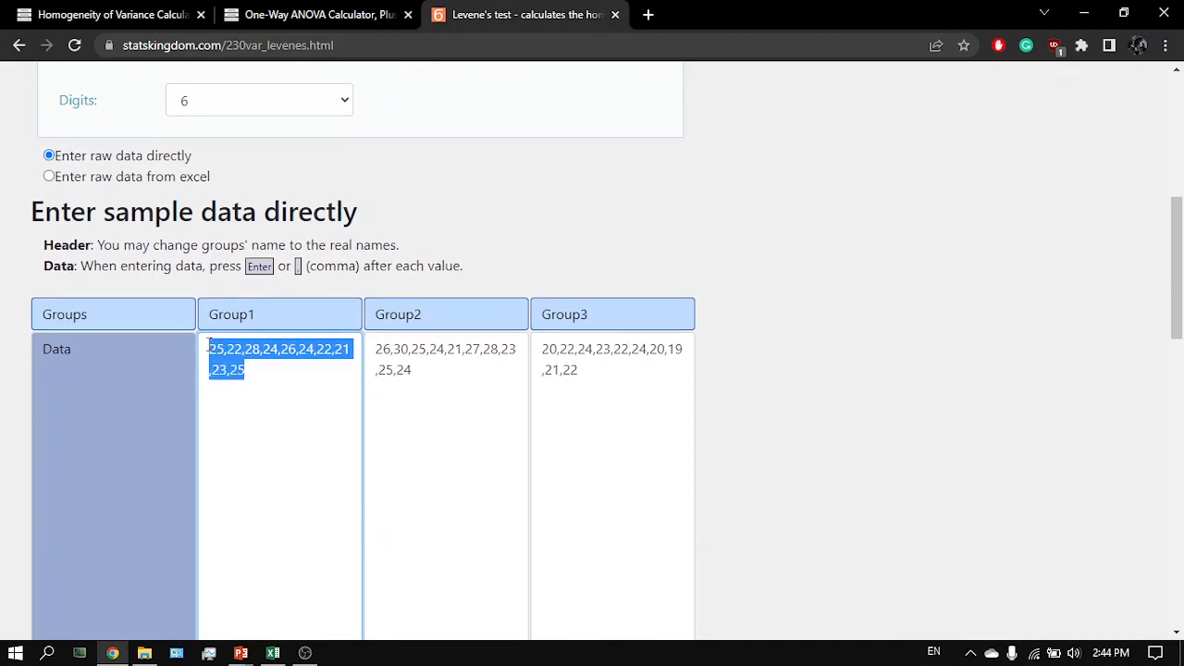
pyautogui.hotkey('alt', 'Tab')
pyautogui.moveTo(493, 382)
pyautogui.mouseDown()
pyautogui.moveTo(504, 277)
pyautogui.moveTo(504, 385)
pyautogui.mouseUp()
pyautogui.hotkey('ctrl', 'c')
pyautogui.hotkey('ctrl', 'c')
pyautogui.hotkey('alt', 'Tab')
pyautogui.hotkey('ctrl', 'v')
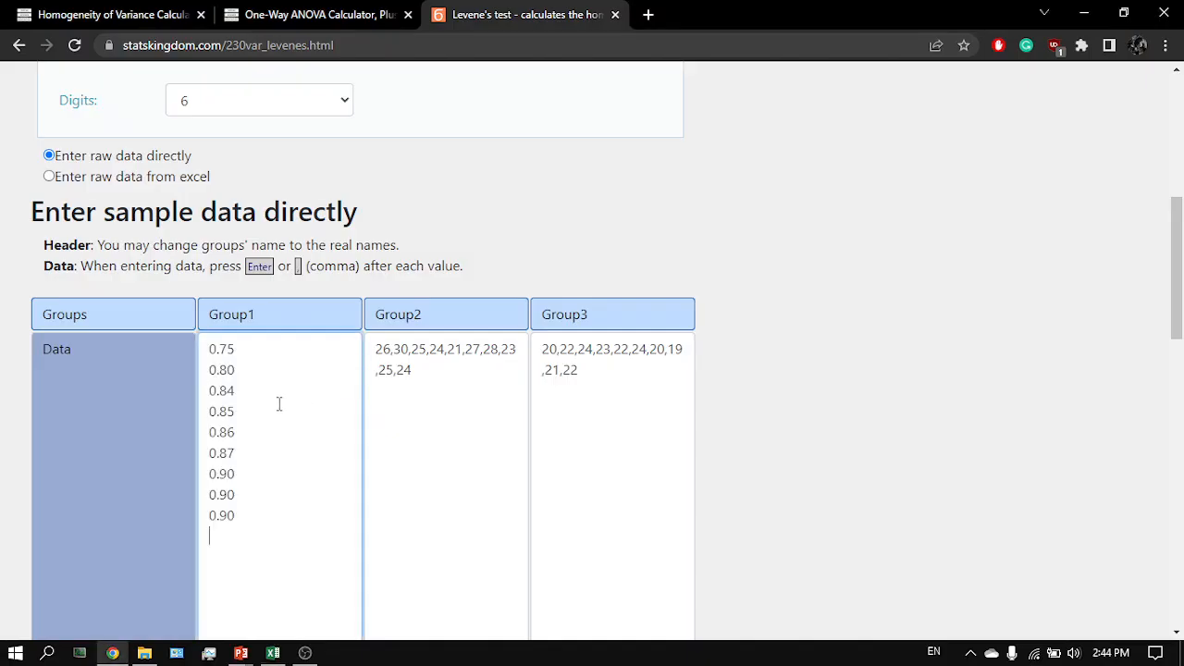
pyautogui.press('BackSpace')
pyautogui.press('BackSpace')
# Step: Replace the Group2 sample data with the aluminum wire values from K5:K13 in Excel
pyautogui.hotkey('alt', 'Tab')
pyautogui.hotkey('alt', 'Tab')
pyautogui.hotkey('alt', 'Tab')
pyautogui.moveTo(564, 384); pyautogui.dragTo(548, 260)
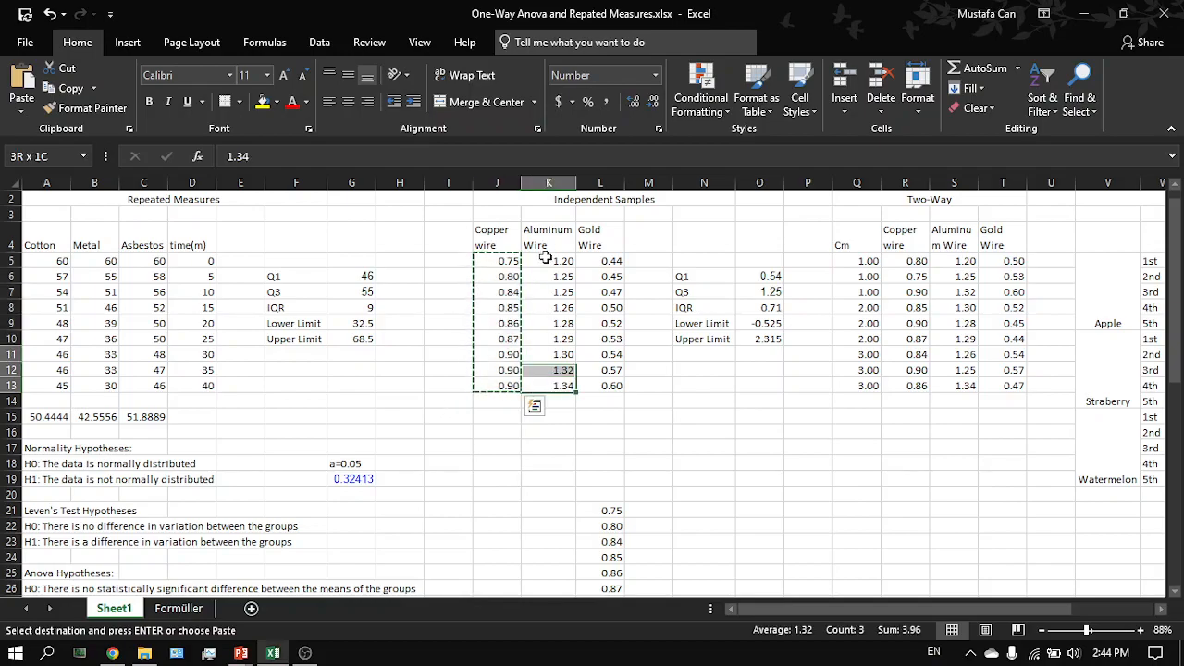
pyautogui.hotkey('ctrl', 'c')
pyautogui.hotkey('alt', 'Tab')
pyautogui.moveTo(419, 415); pyautogui.dragTo(368, 344)
pyautogui.press('Right')
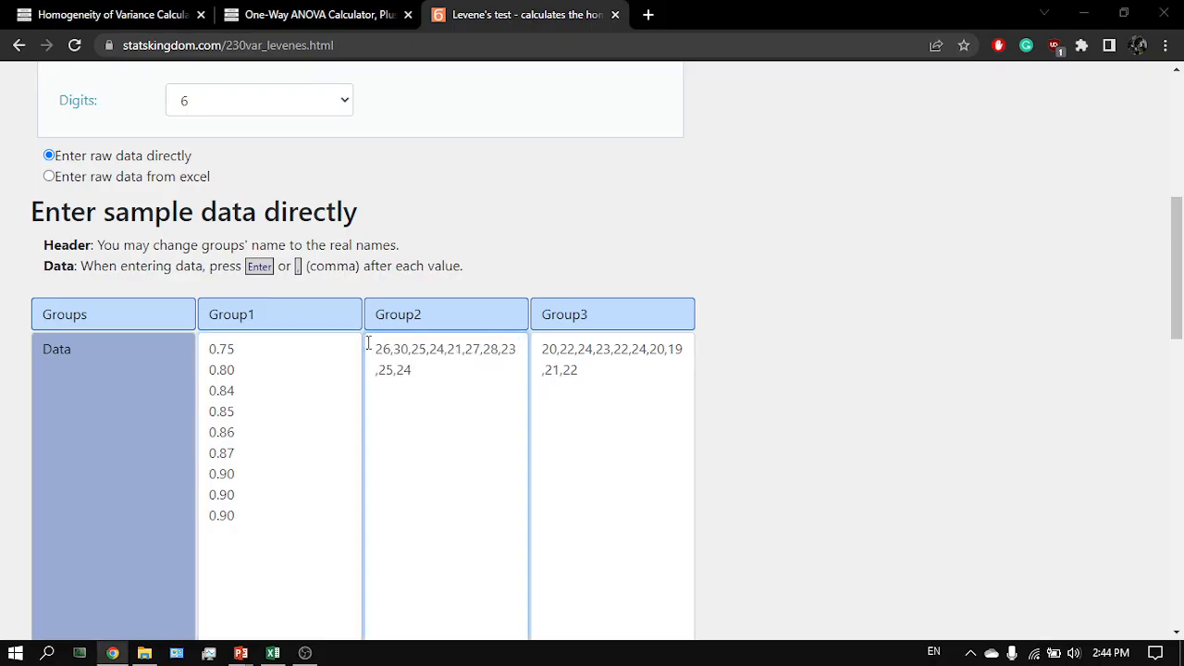
pyautogui.hotkey('alt', 'Tab')
pyautogui.hotkey('ctrl', 'c')
pyautogui.hotkey('alt', 'Tab')
pyautogui.hotkey('ctrl', 'a')
pyautogui.hotkey('ctrl', 'v')
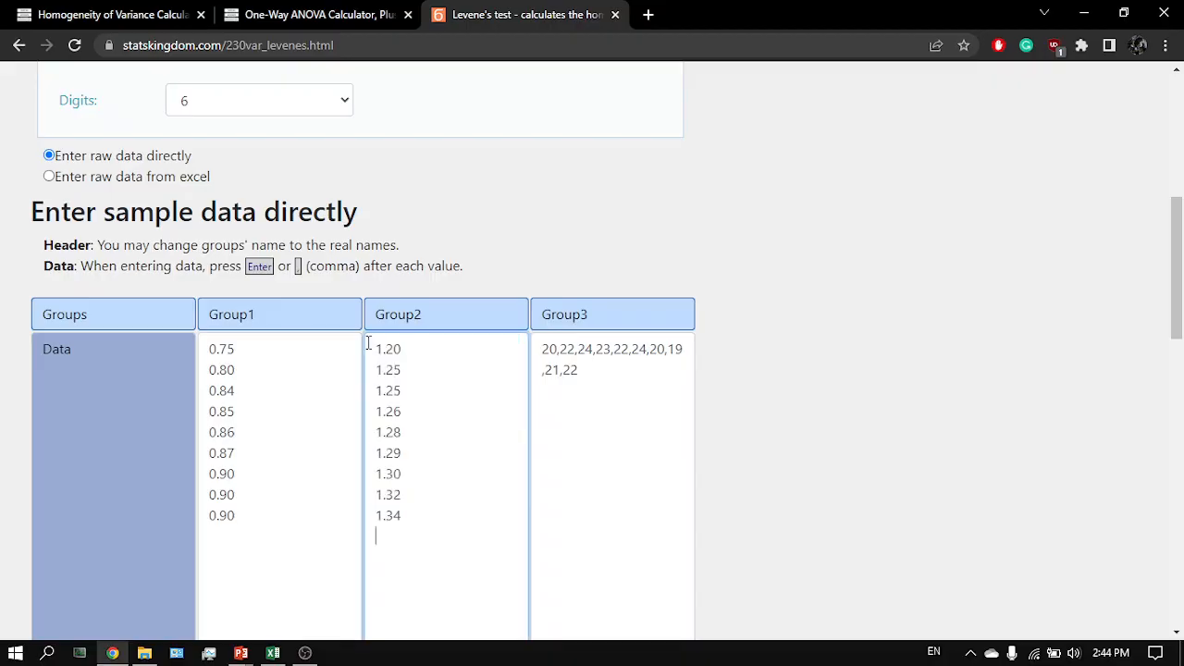
# Step: Replace the Group3 sample data with the gold wire values from L5:L13 in Excel
pyautogui.hotkey('alt', 'Tab')
pyautogui.moveTo(601, 385); pyautogui.dragTo(603, 261)
pyautogui.hotkey('ctrl', 'c')
pyautogui.hotkey('alt', 'Tab')
pyautogui.click(612, 408)
pyautogui.hotkey('ctrl', 'a')
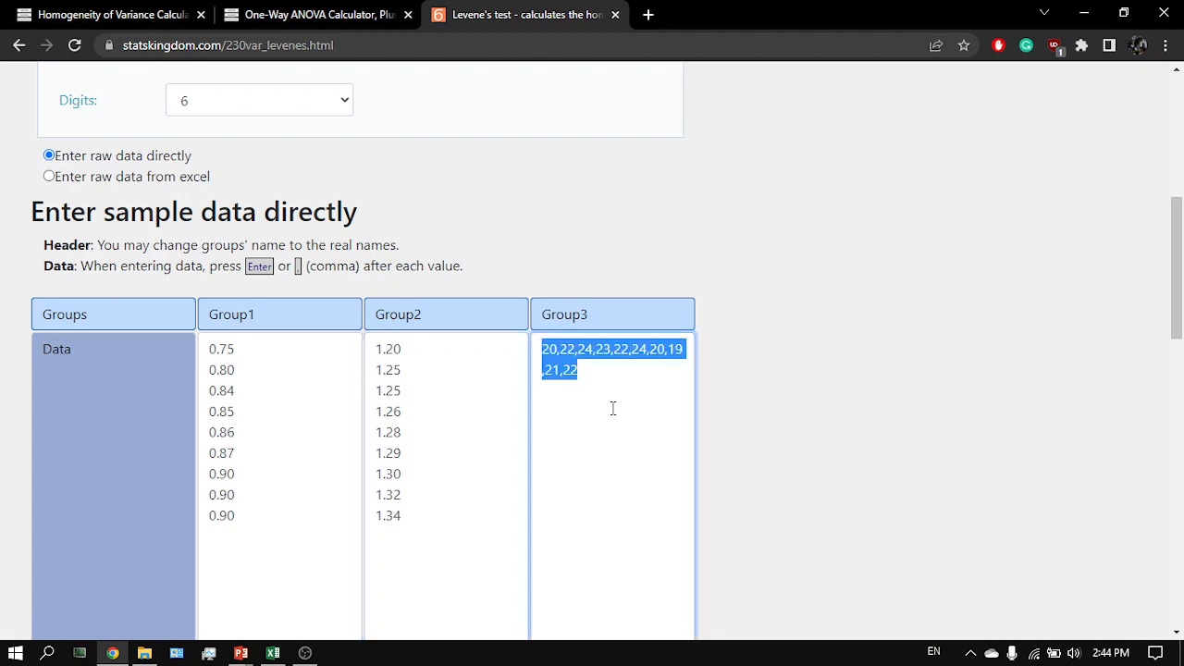
pyautogui.hotkey('ctrl', 'v')
# Step: Calculate Levene's test for the three wire groups and examine the result table
pyautogui.scroll(-3, 612, 407)
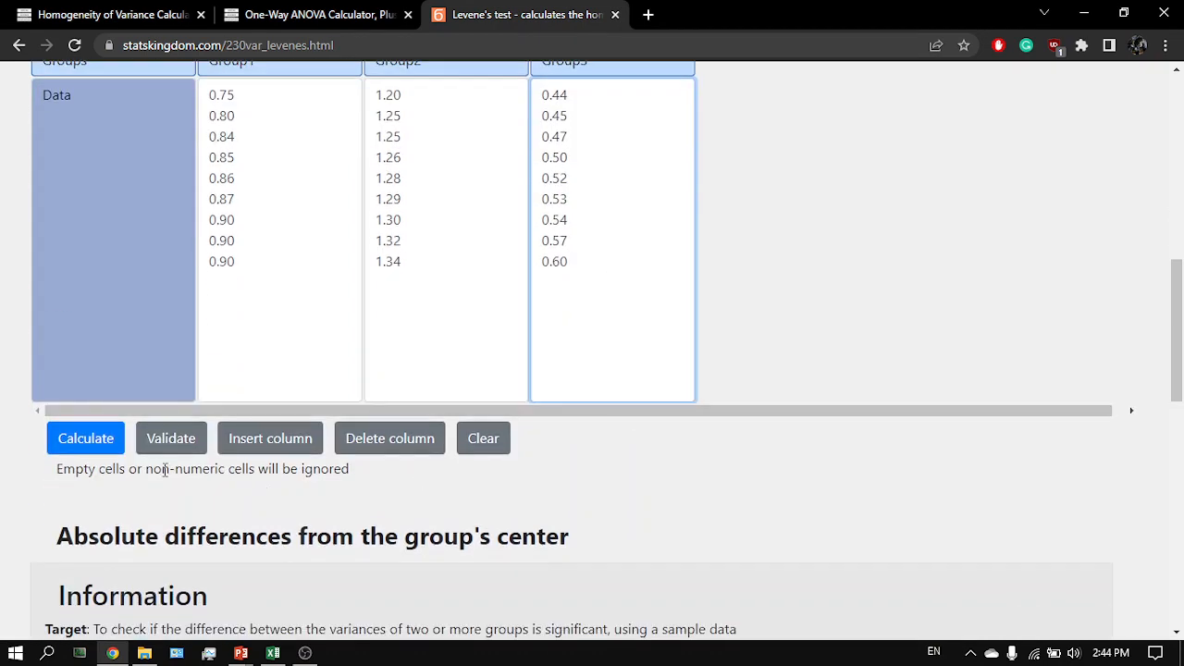
pyautogui.click(89, 438)
pyautogui.scroll(-6, 661, 415)
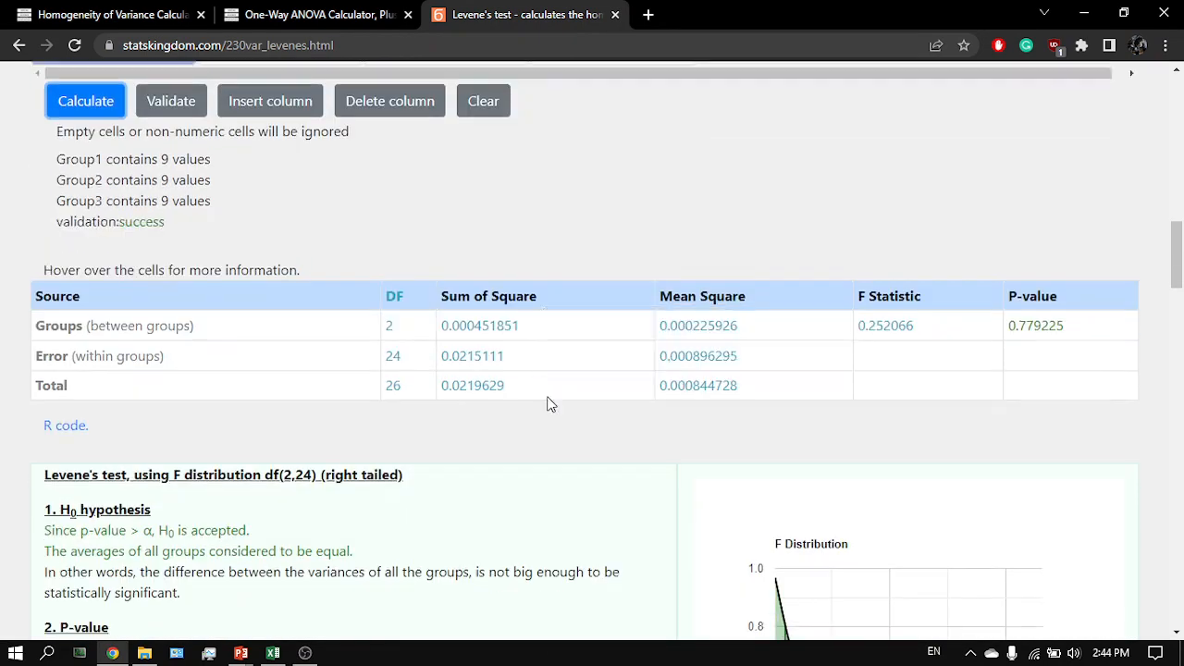
pyautogui.scroll(1, 806, 289)
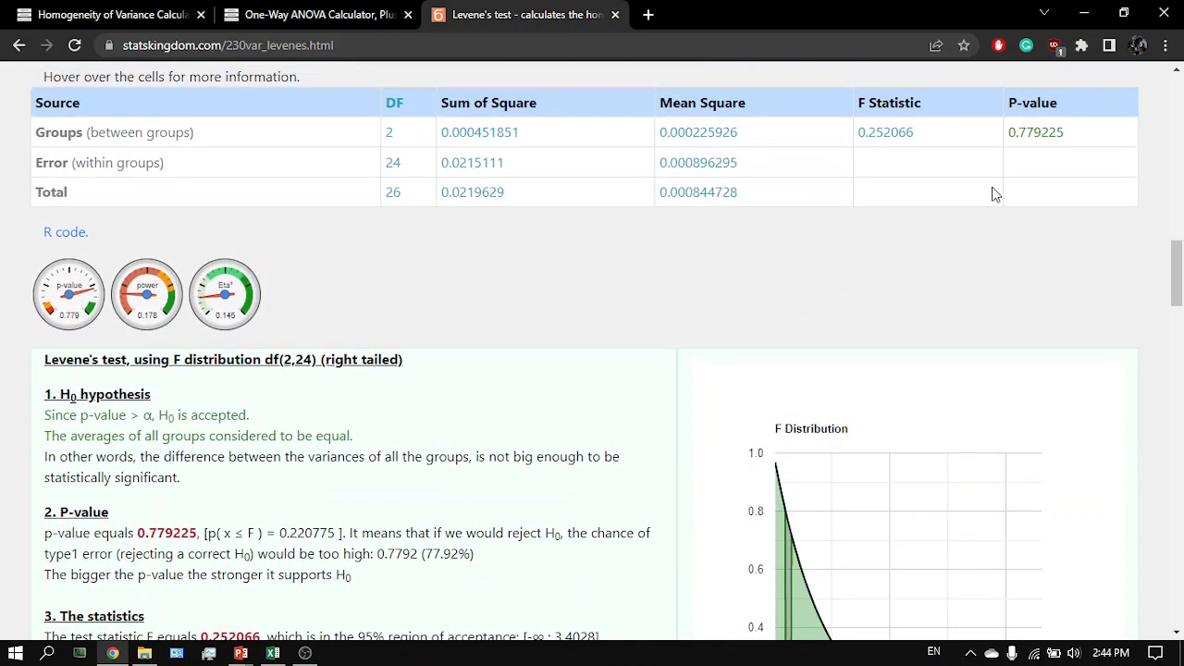
# Step: Copy the Levene's test P-value into cell G21 beside the Leven's Test Hypotheses heading in Excel
pyautogui.moveTo(1086, 144); pyautogui.dragTo(1012, 137)
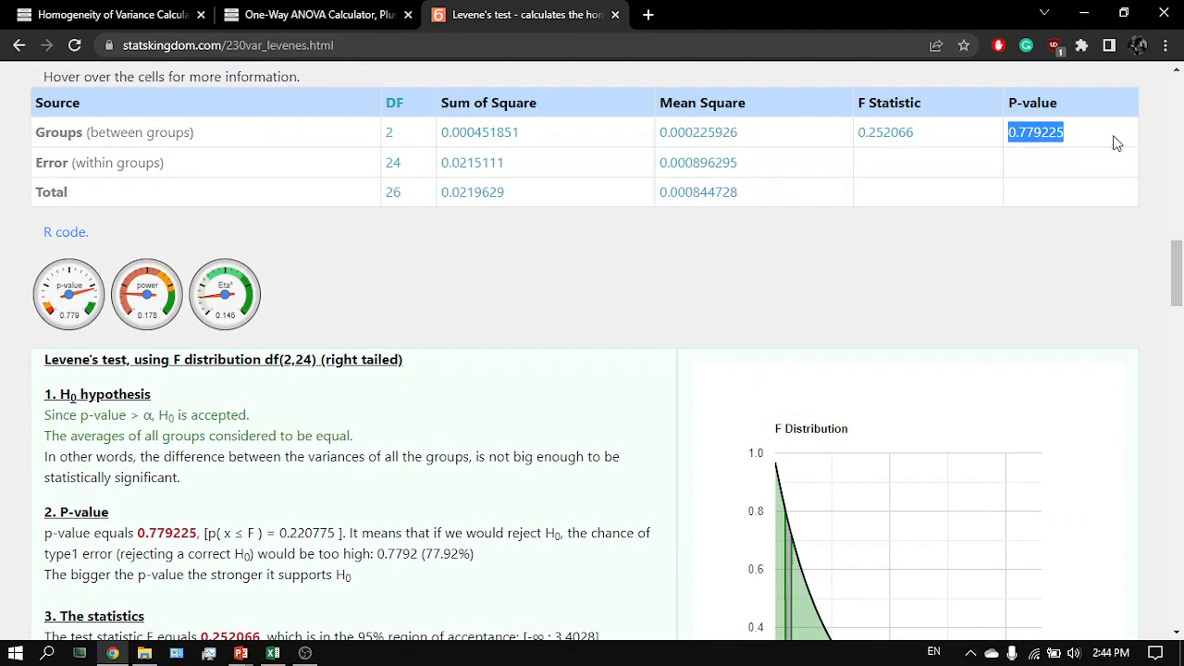
pyautogui.hotkey('alt', 'Tab')
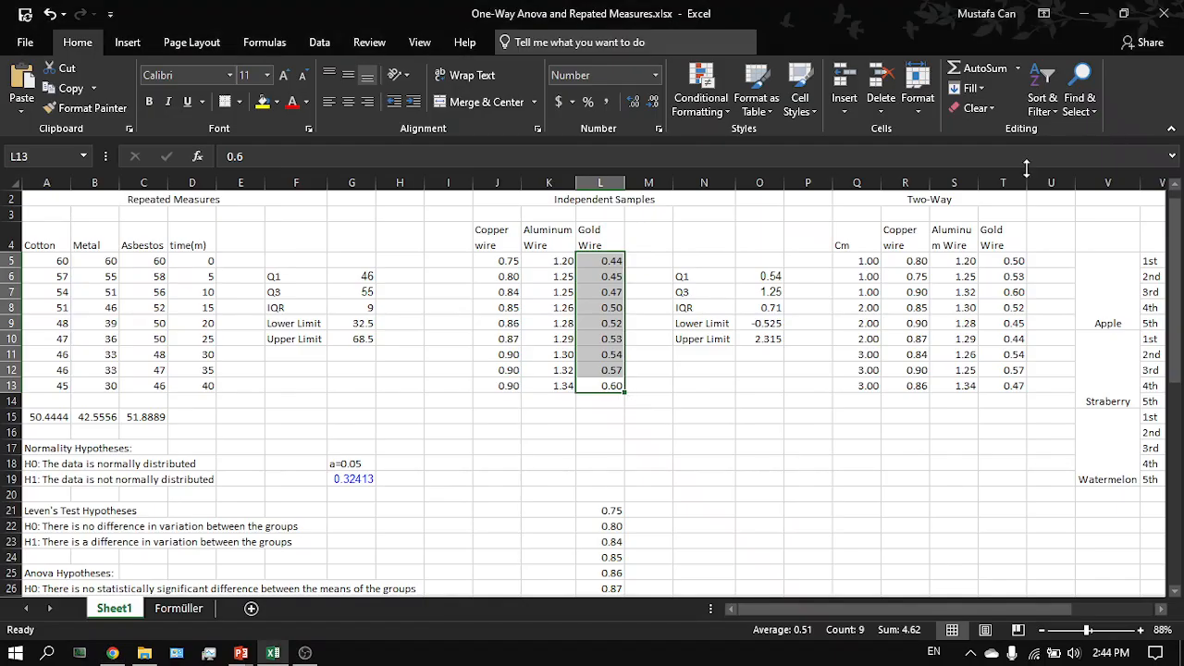
pyautogui.click(351, 511)
pyautogui.hotkey('ctrl', 'v')
pyautogui.scroll(-1, 357, 472)
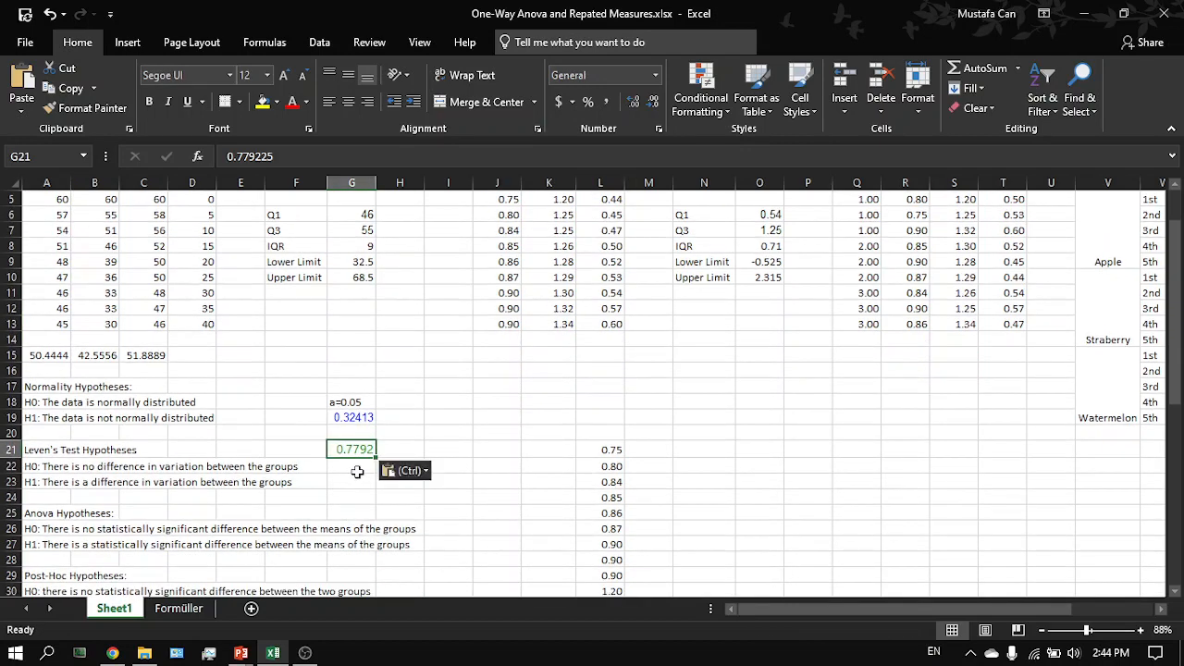
# Step: Enter the significance level a=0.05 in cell G22, beside the Levene's test null hypothesis
pyautogui.click(357, 470)
pyautogui.write('a=0.05')
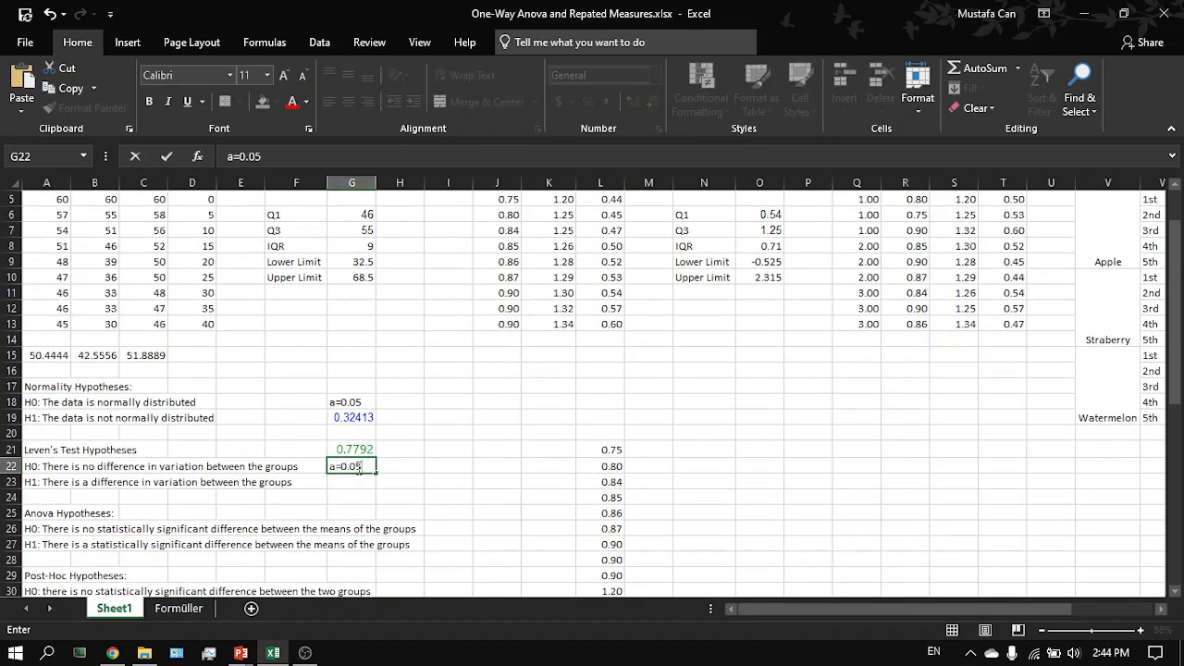
pyautogui.press('Return')
pyautogui.scroll(-2, 234, 466)
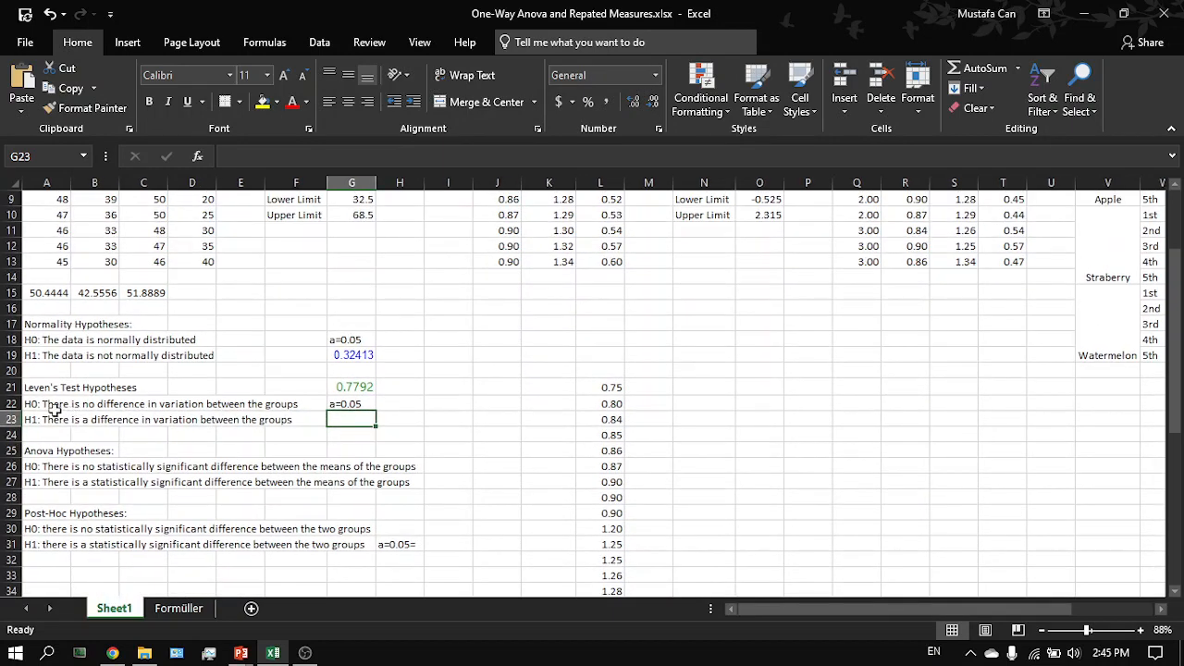
# Step: Read the Levene's test hypotheses in rows 22 and 23, and label the P-value with "p" in cell F21
pyautogui.moveTo(55, 407); pyautogui.dragTo(290, 415)
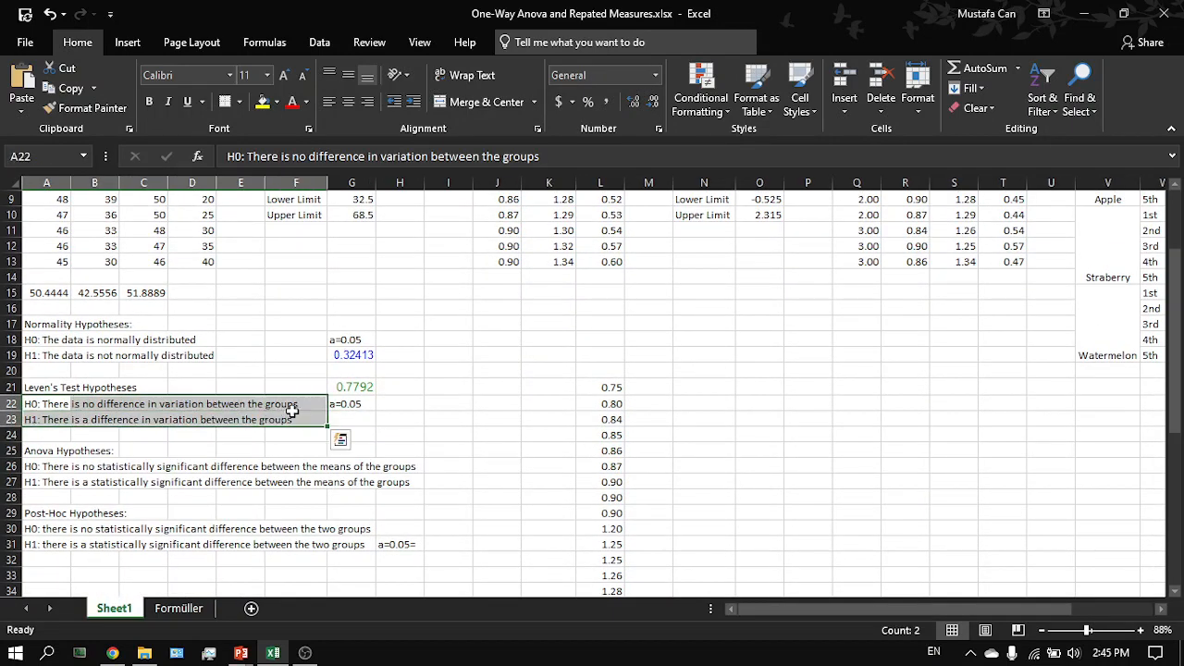
pyautogui.click(292, 418)
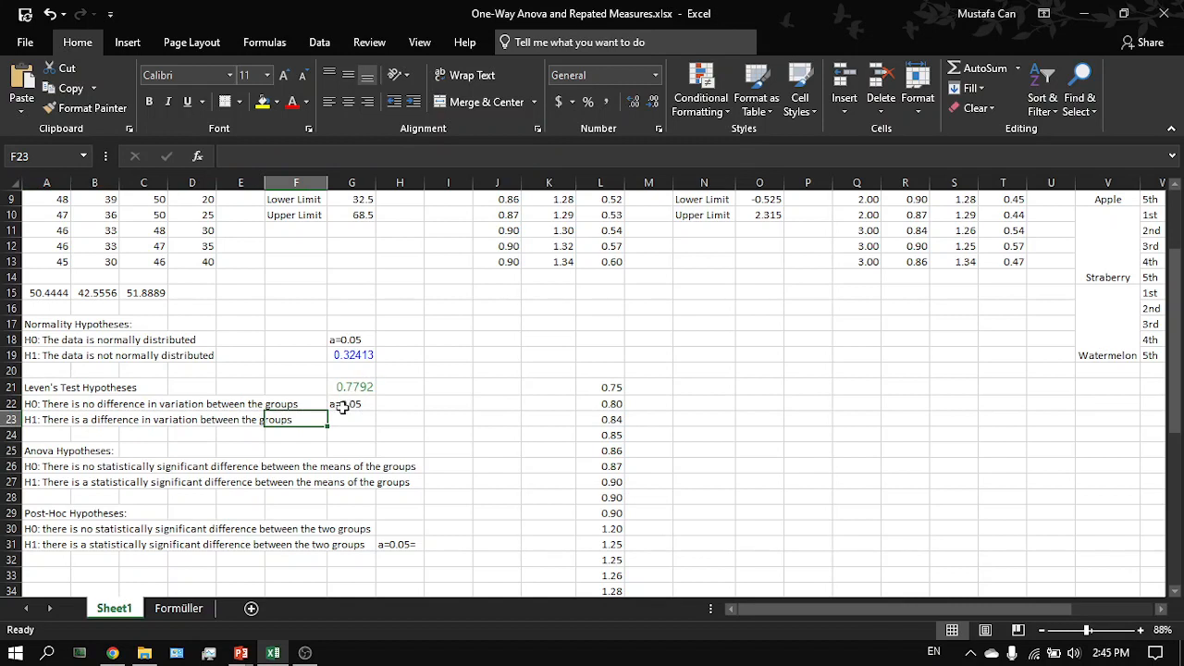
pyautogui.click(321, 387)
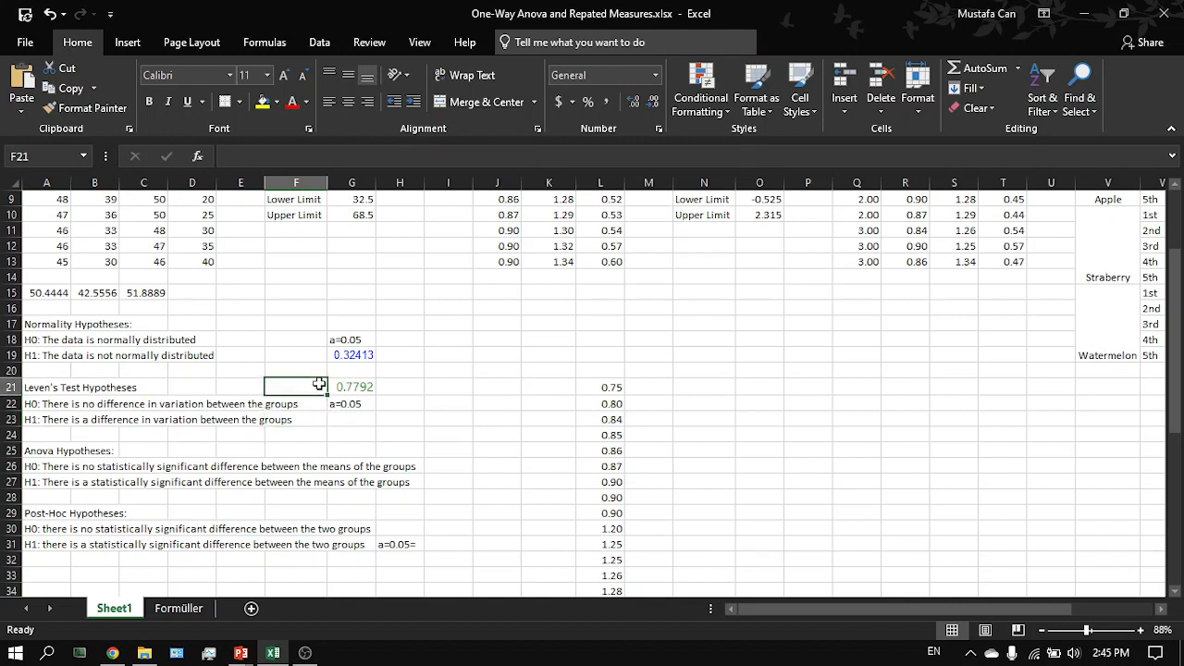
pyautogui.write('p')
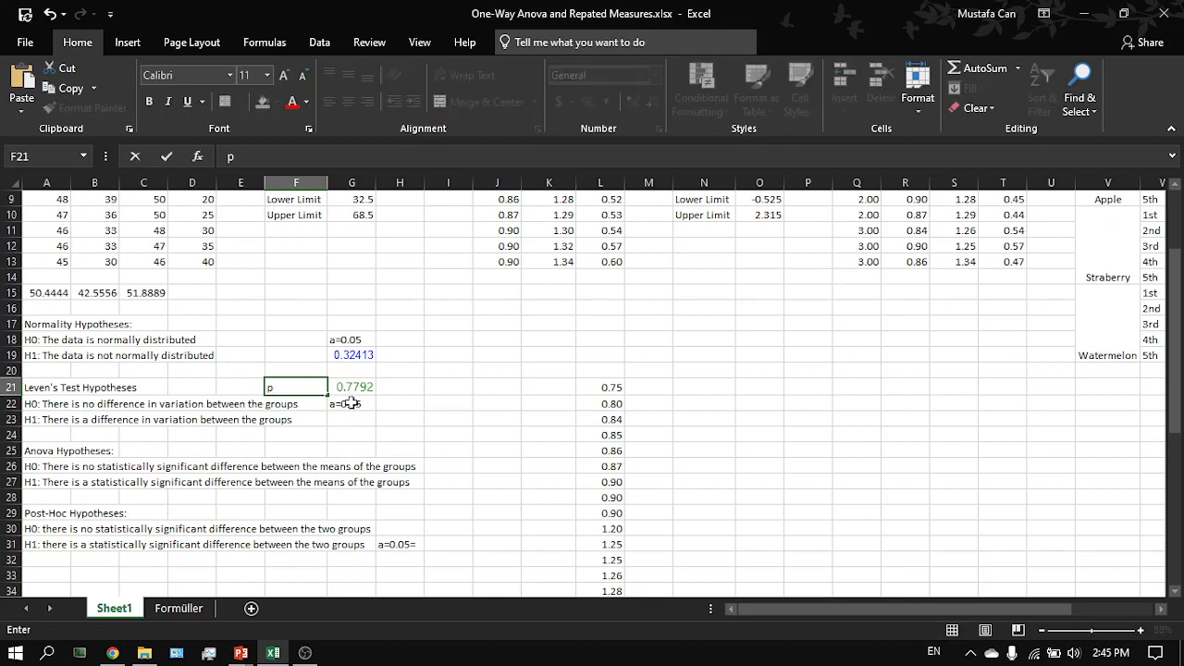
# Step: Review the Levene's test null hypothesis, check the equal variances assumption on the PowerPoint slide, and return to Excel
pyautogui.moveTo(57, 403); pyautogui.dragTo(264, 404)
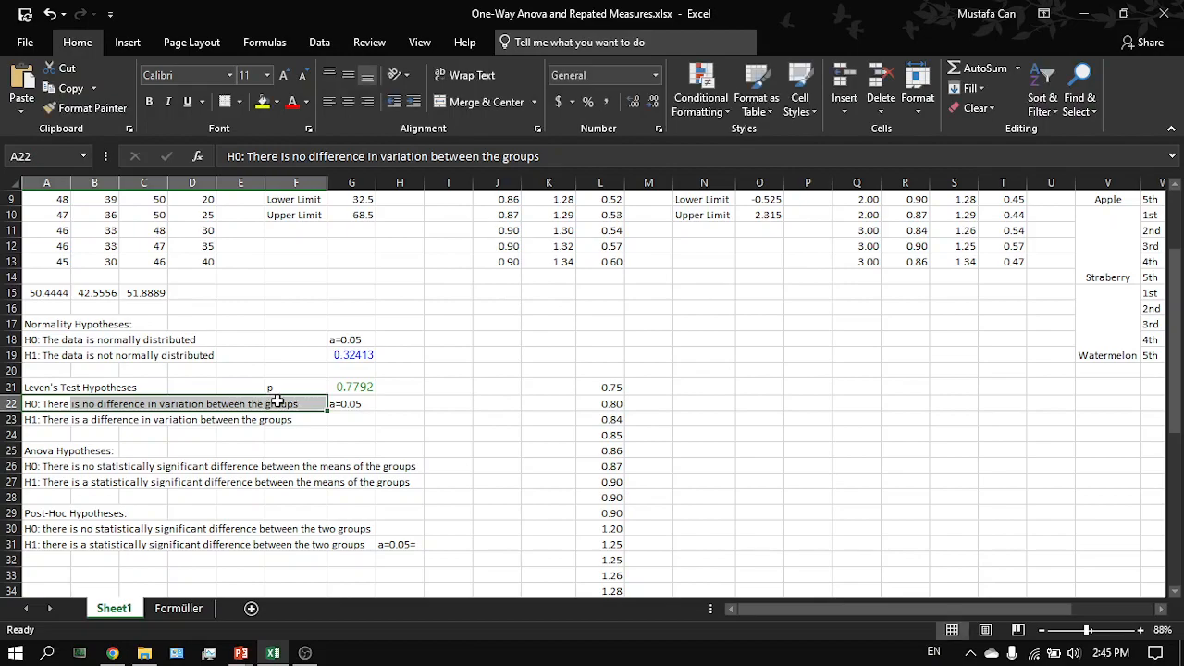
pyautogui.click(275, 403)
pyautogui.hotkey('alt', 'Tab')
pyautogui.press('Tab')
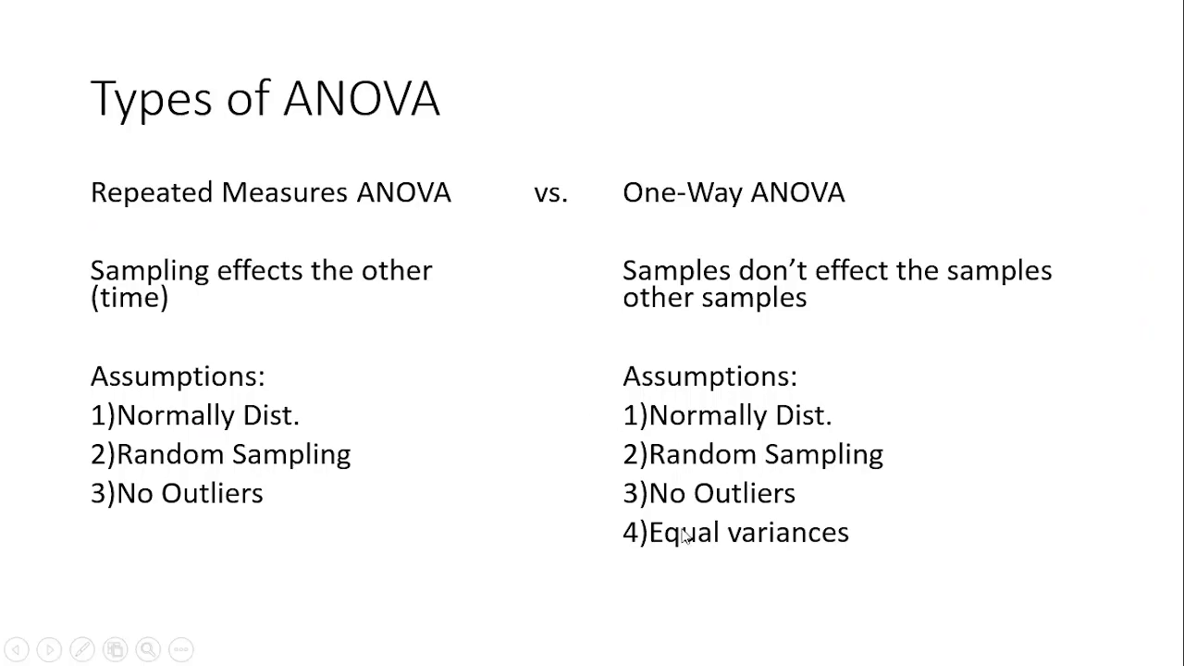
pyautogui.hotkey('alt', 'Tab')
# Step: Clear the P-values and significance levels in G18:G22 and the "p" label in F21
pyautogui.scroll(2, 552, 422)
pyautogui.click(367, 467)
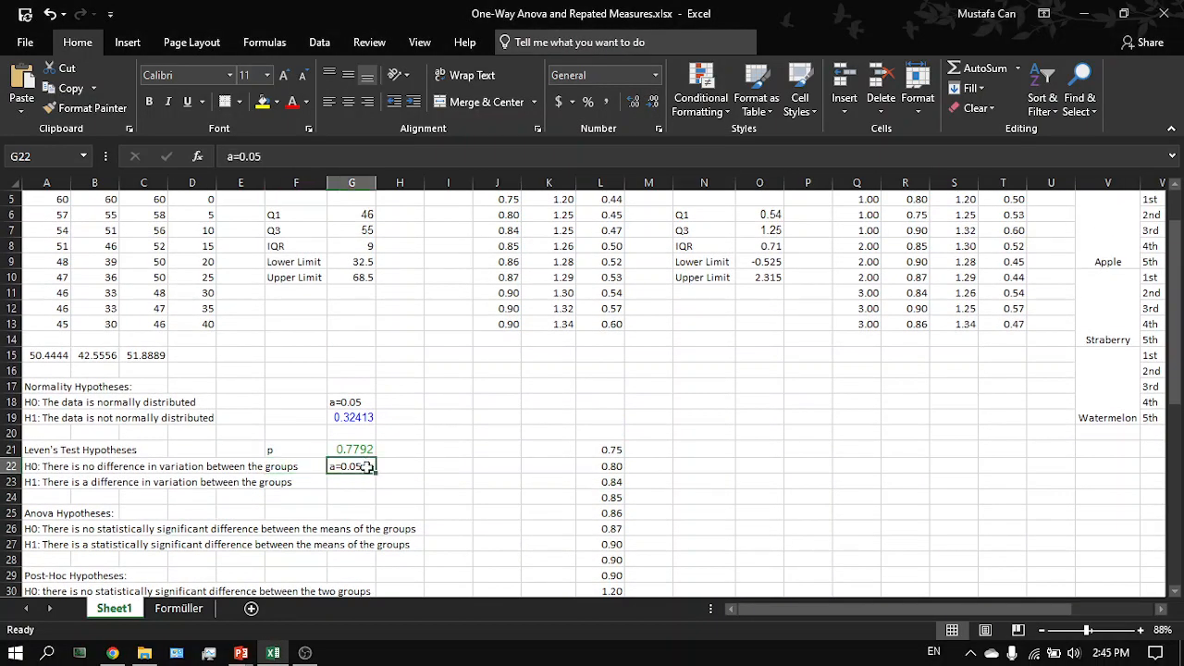
pyautogui.moveTo(367, 467); pyautogui.dragTo(375, 401)
pyautogui.press('Delete')
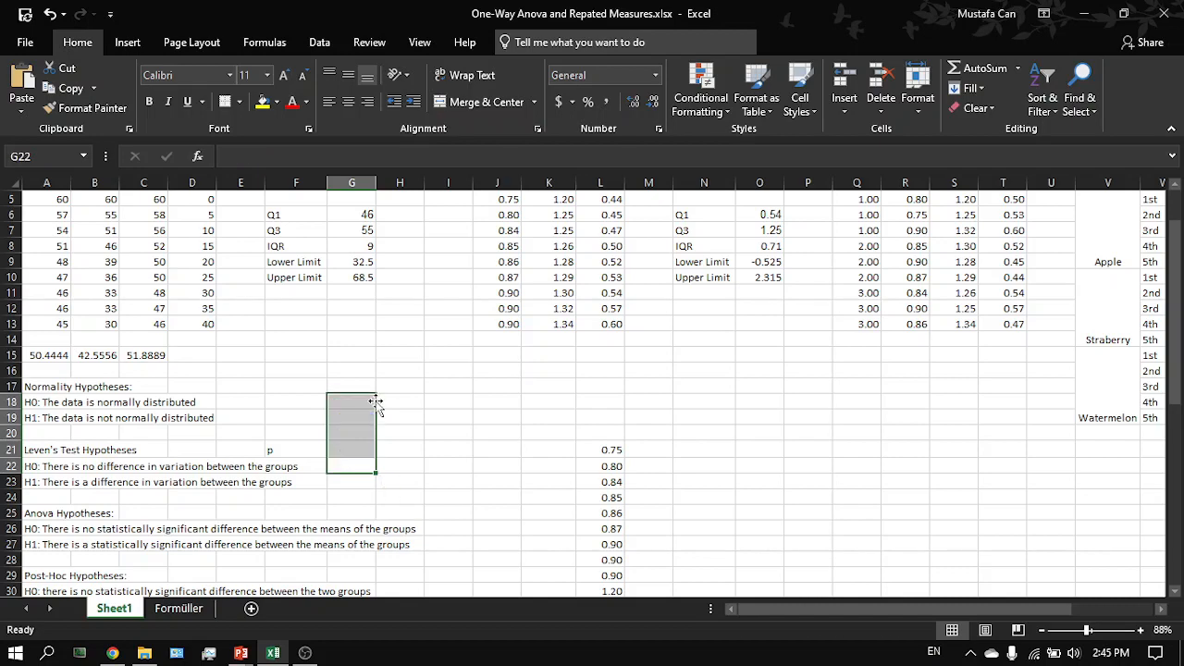
pyautogui.click(290, 444)
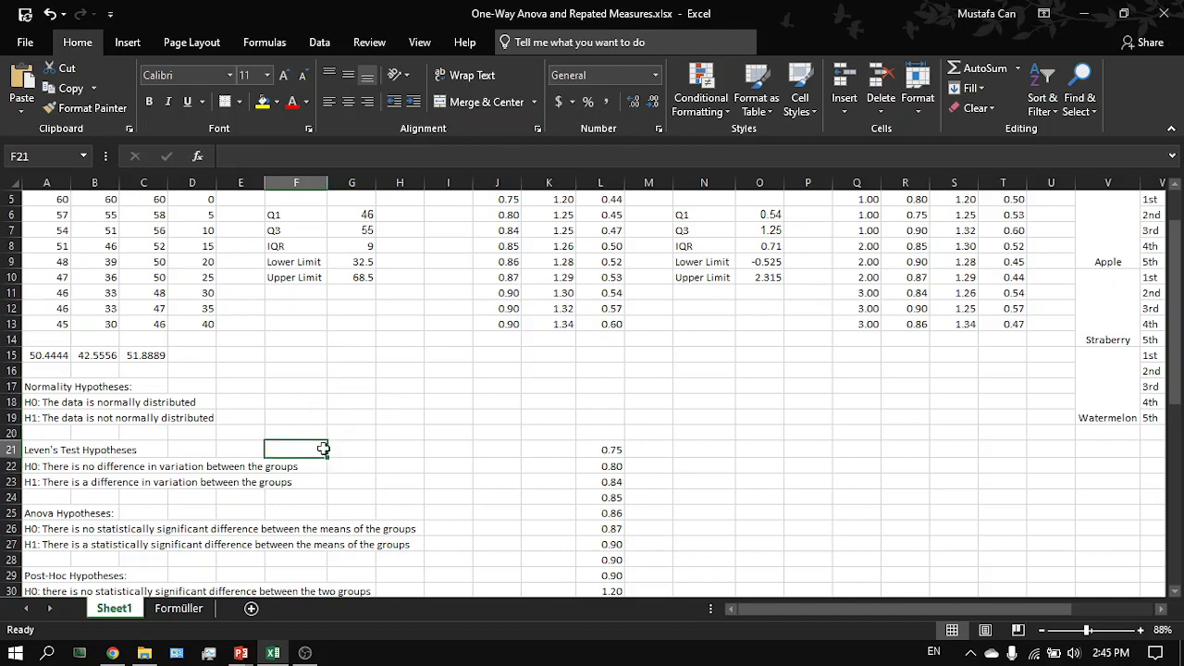
# Step: Delete the stacked wire values in column L from cell L21 downward
pyautogui.hscroll(5, 322, 448)
pyautogui.scroll(2, 481, 419)
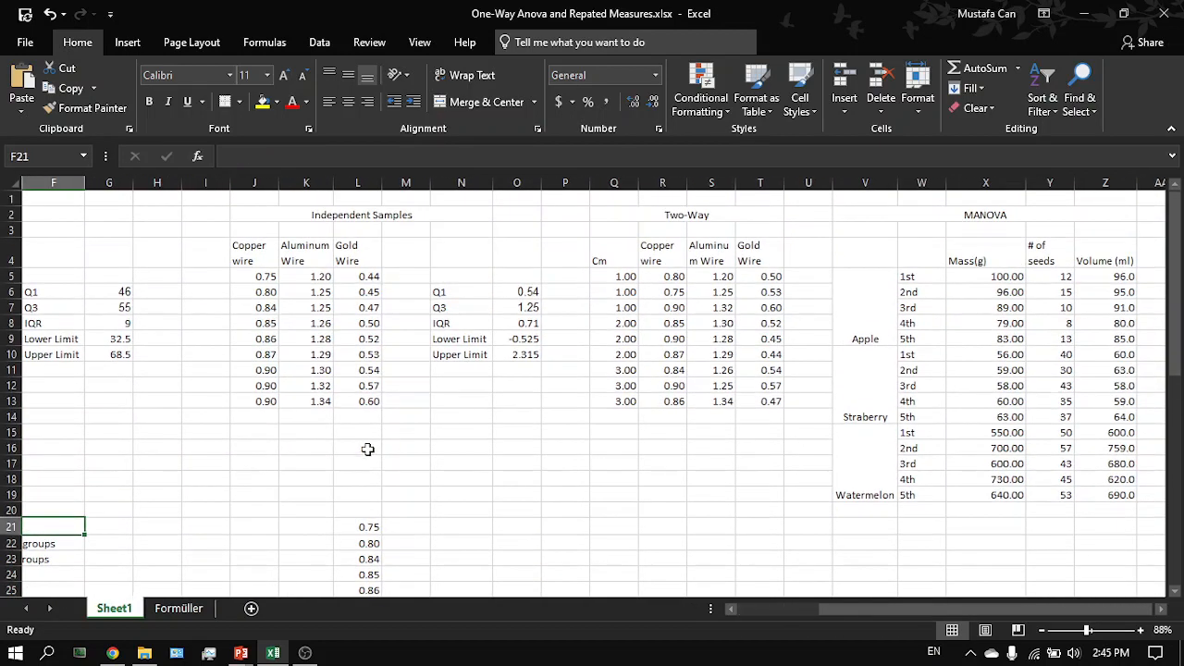
pyautogui.scroll(-1, 367, 448)
pyautogui.click(370, 473)
pyautogui.hotkey('ctrl', 'shift', 'Down')
pyautogui.press('Delete')
pyautogui.scroll(4, 367, 474)
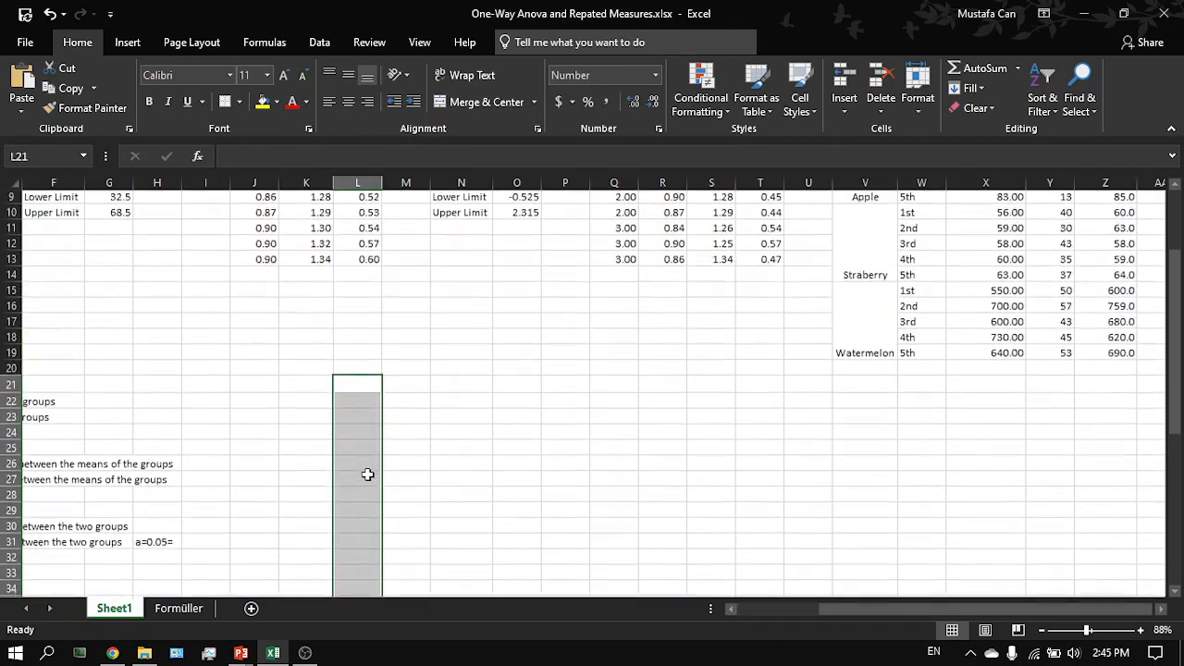
pyautogui.scroll(3, 367, 475)
pyautogui.click(254, 443)
pyautogui.hscroll(-3, 250, 444)
# Step: Switch to Chrome and bring up the Social Science Statistics One-Way ANOVA Calculator, ready for entry in Treatment 1
pyautogui.hotkey('alt', 'Tab')
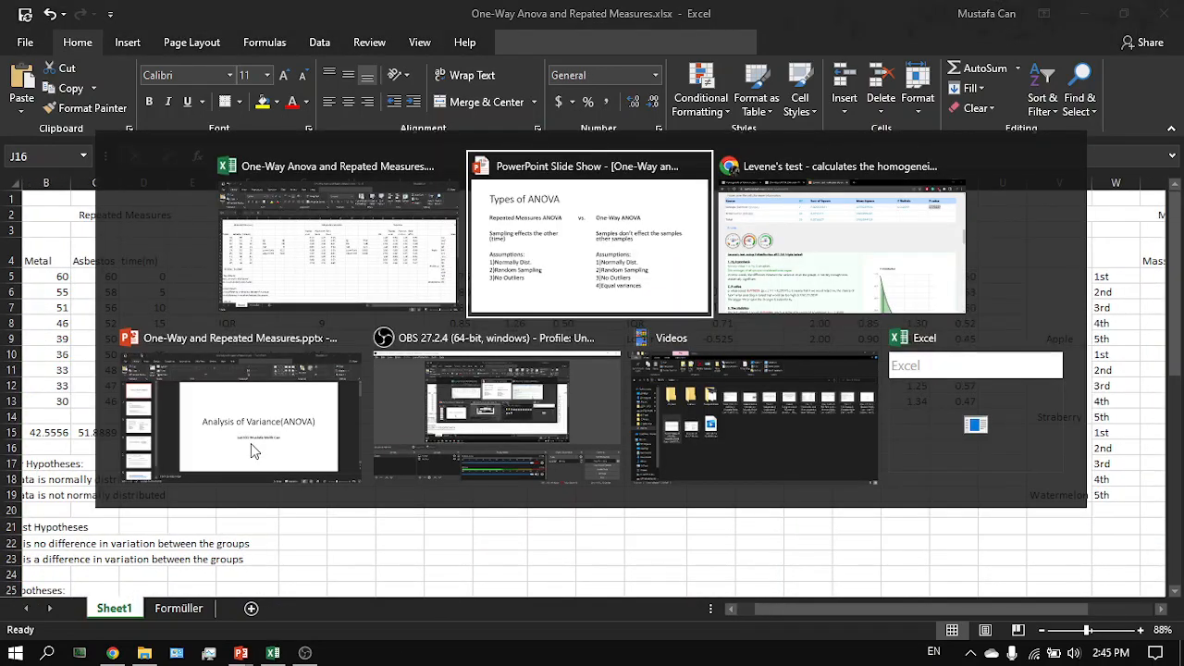
pyautogui.hotkey('alt', 'Tab')
pyautogui.hotkey('ctrl', 'Tab')
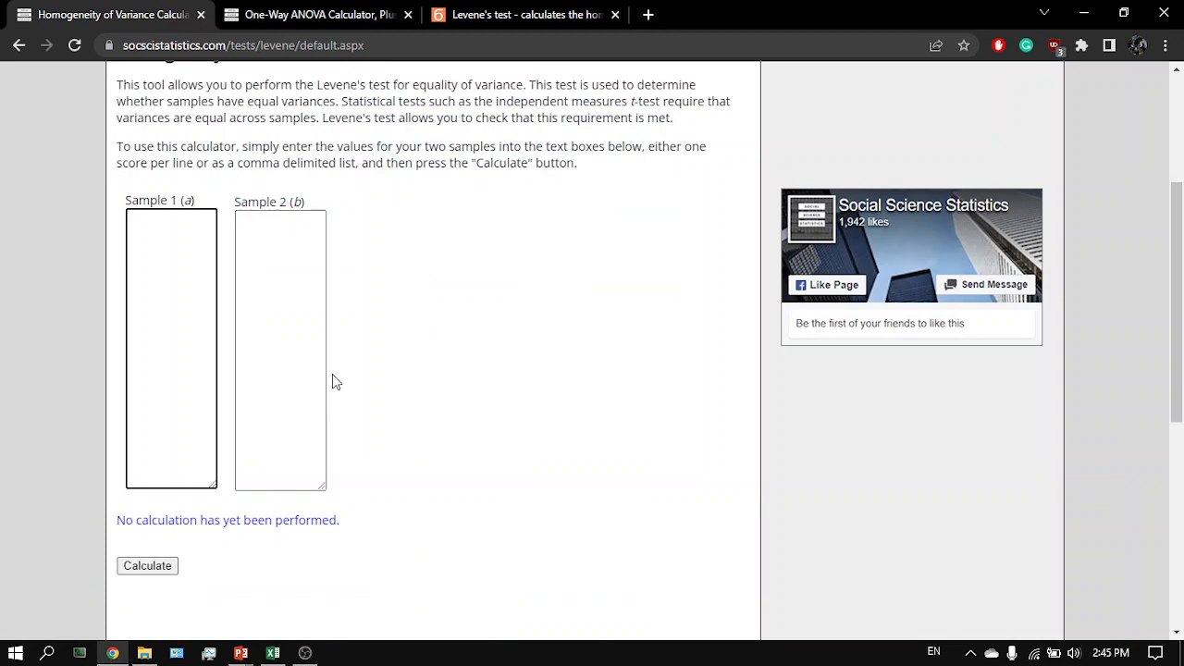
pyautogui.hotkey('ctrl', 'Tab')
pyautogui.scroll(3, 332, 374)
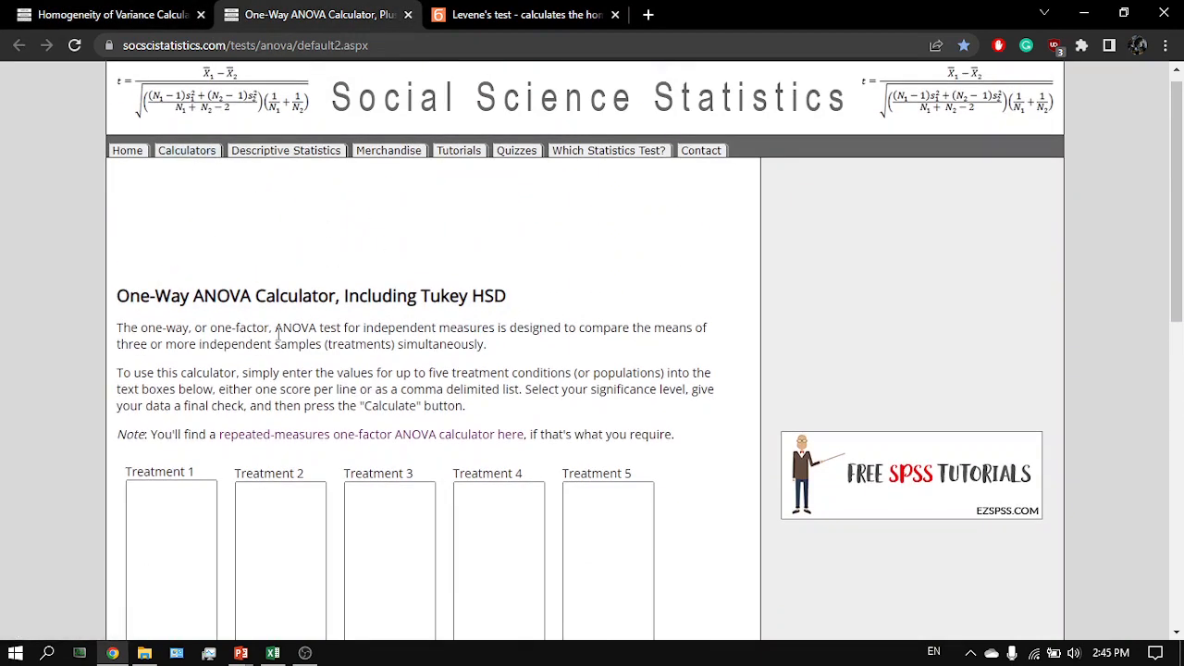
pyautogui.click(212, 537)
pyautogui.scroll(-1, 246, 524)
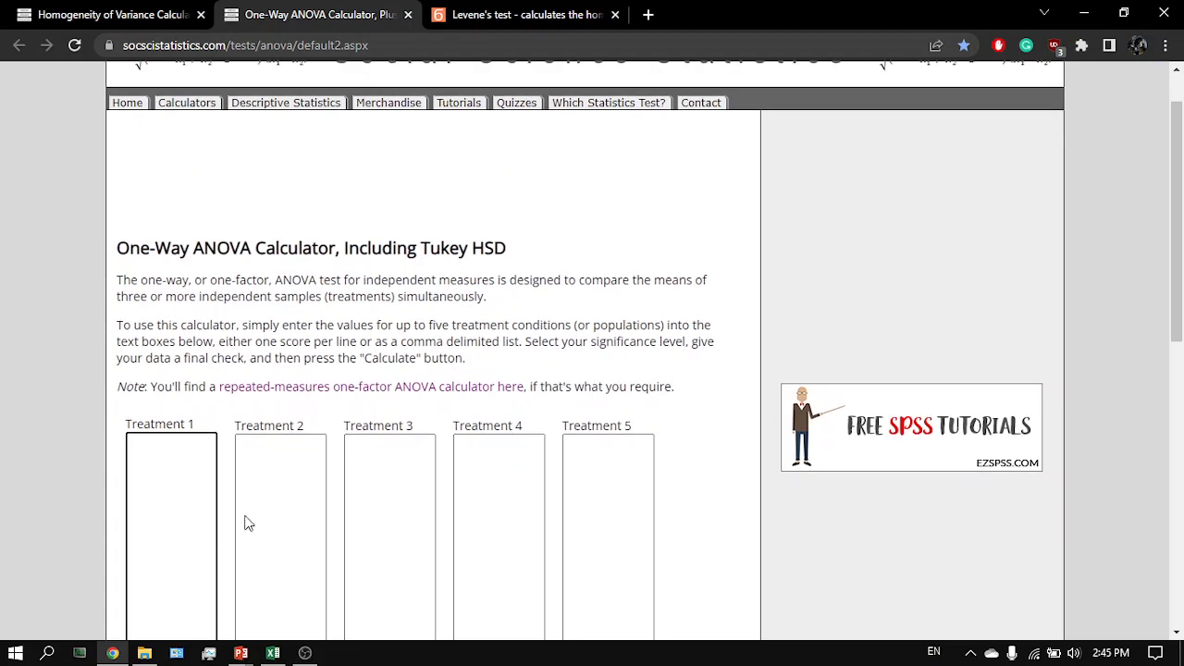
pyautogui.hotkey('alt', 'Tab')
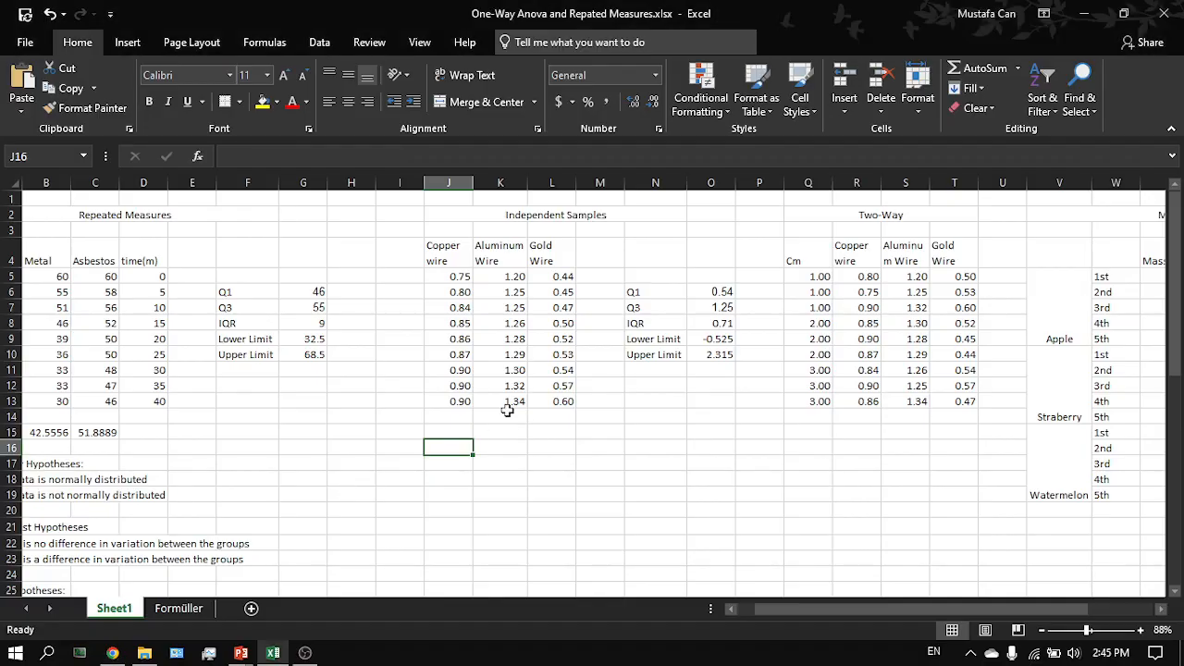
pyautogui.hotkey('alt', 'Tab')
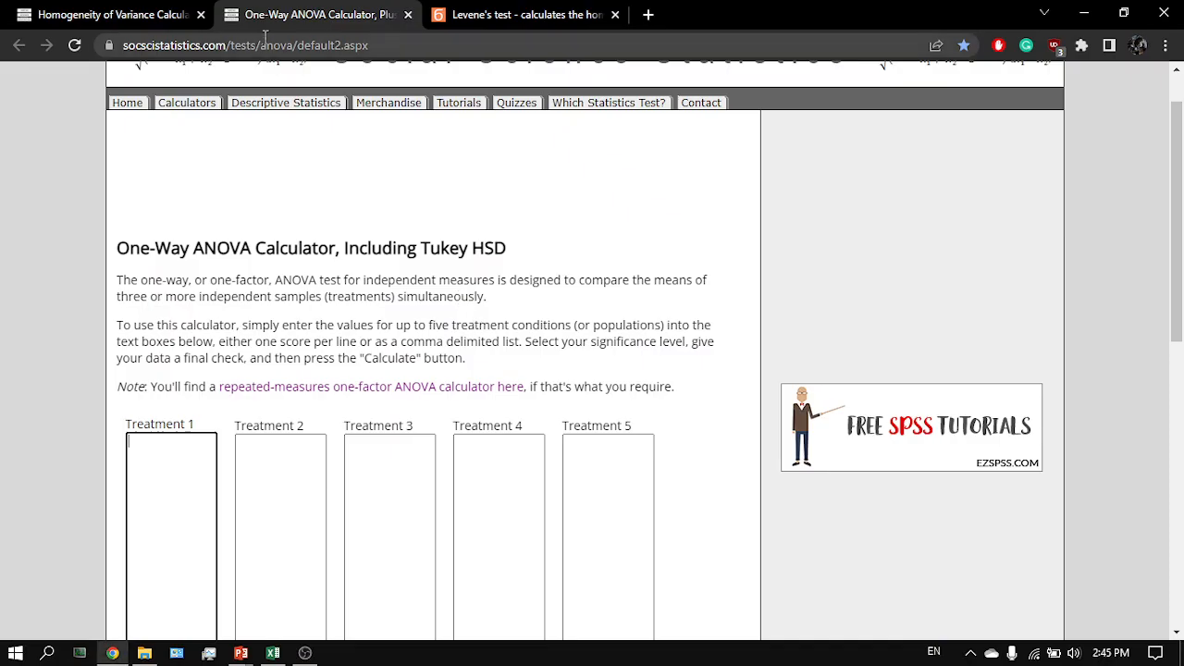
# Step: Find "one wa" on the Statistics Kingdom home page and open the One Way ANOVA Test calculator
pyautogui.click(469, 9)
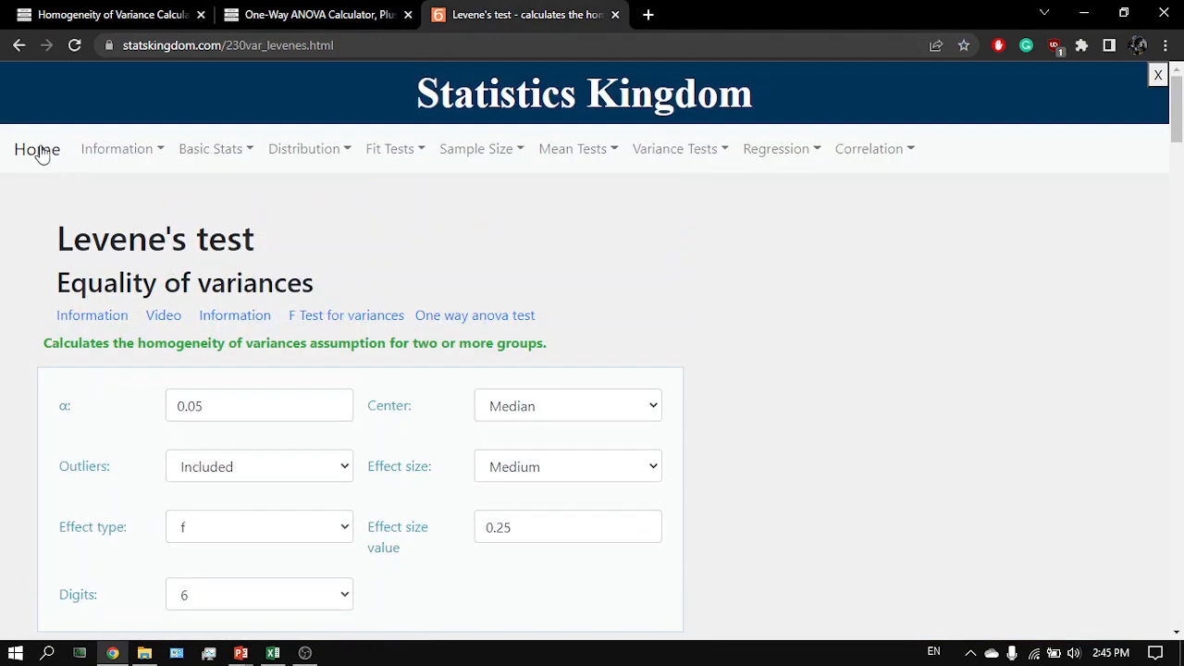
pyautogui.click(41, 152)
pyautogui.scroll(-5, 434, 418)
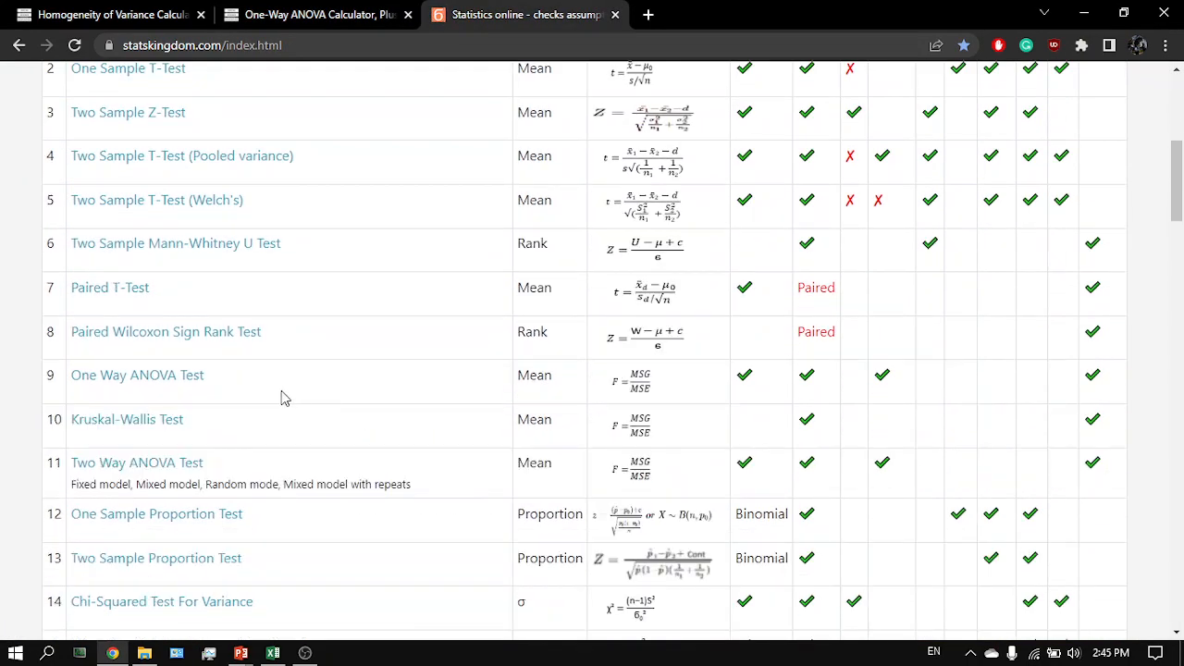
pyautogui.scroll(1, 268, 407)
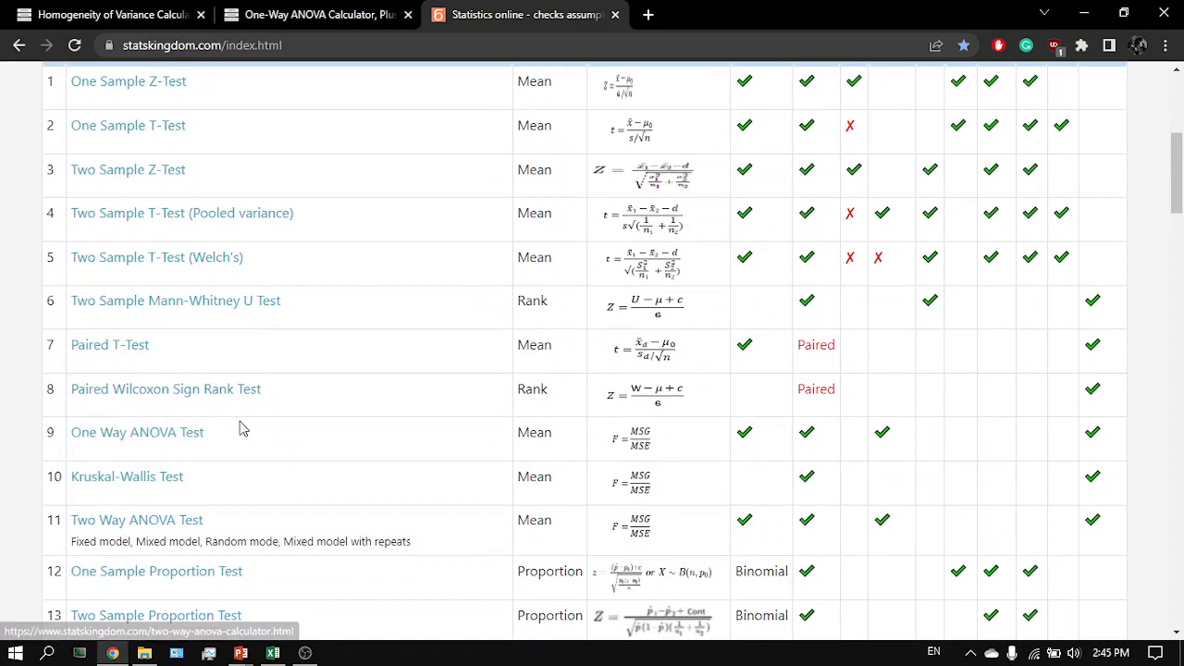
pyautogui.hotkey('ctrl', 'f')
pyautogui.write('one')
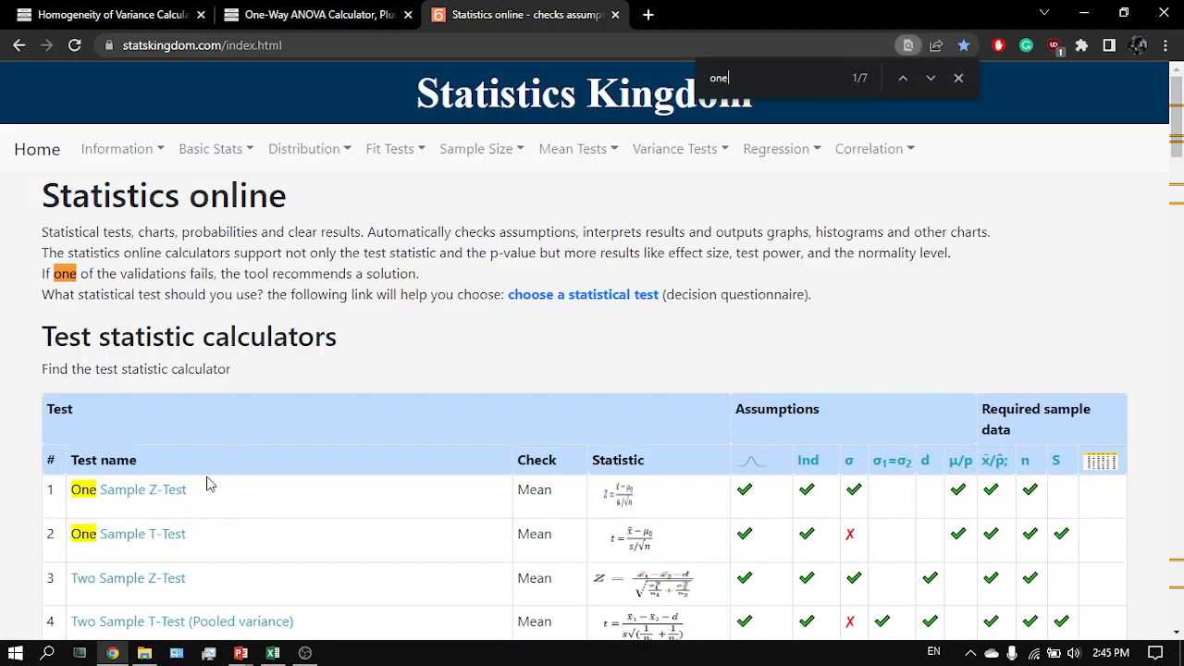
pyautogui.scroll(-2, 207, 484)
pyautogui.write('wa')
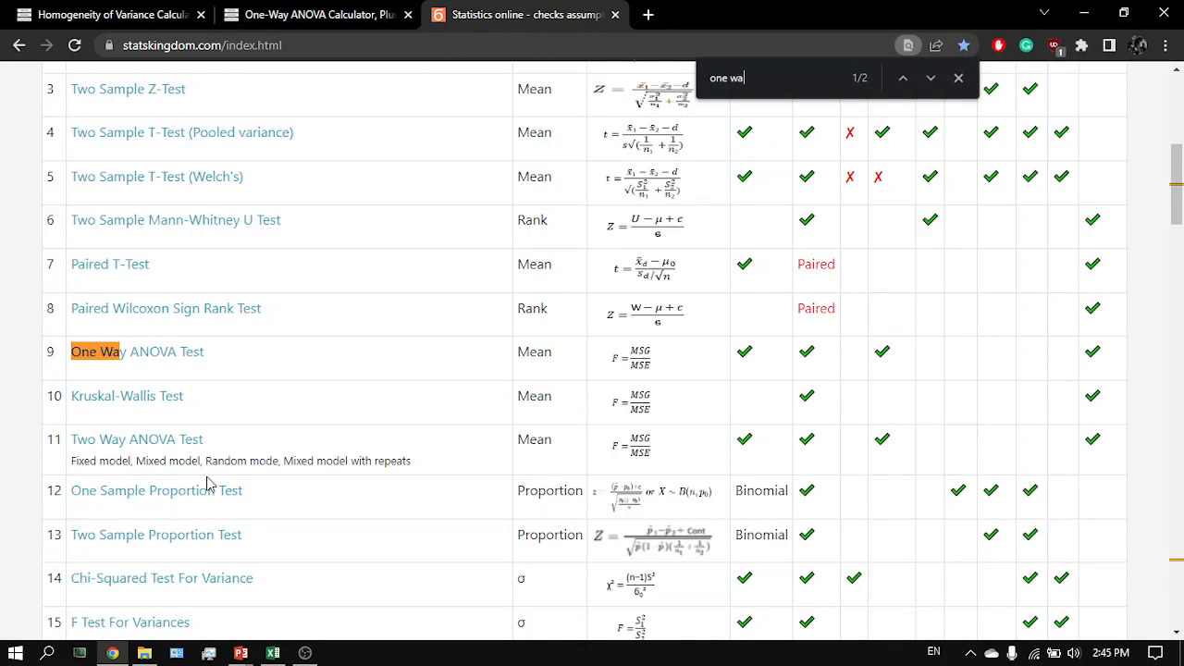
pyautogui.click(185, 355)
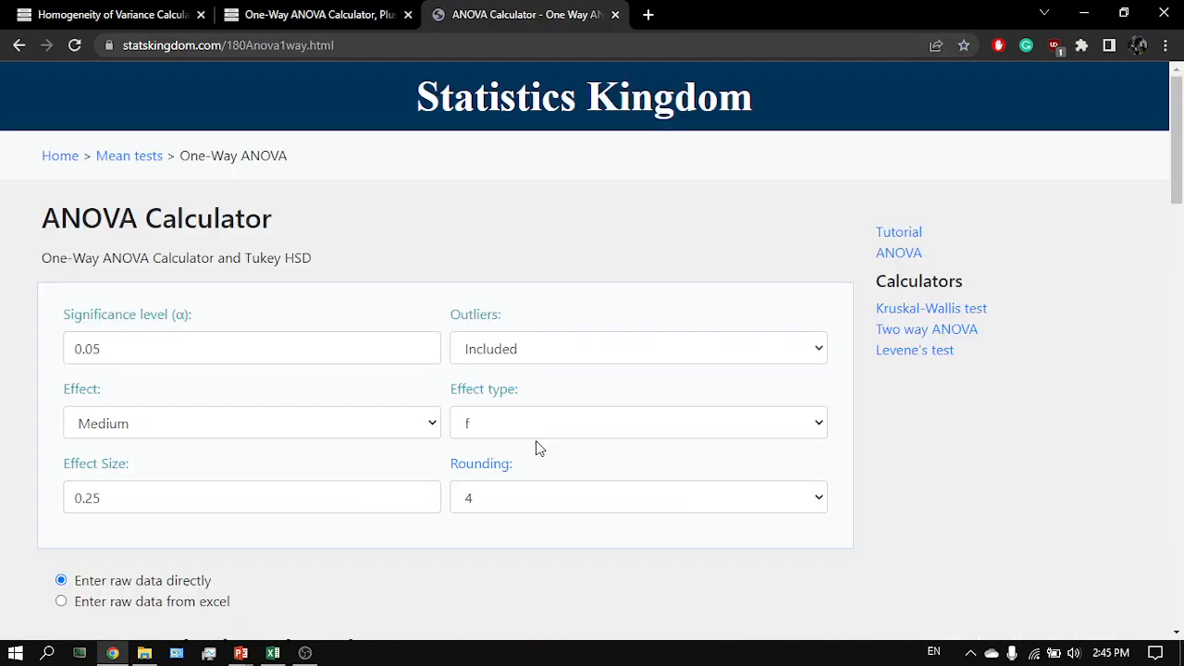
# Step: Set Outliers to Excluded in the Statistics Kingdom ANOVA calculator and go to the Group1 data field
pyautogui.scroll(-1, 539, 447)
pyautogui.click(513, 303)
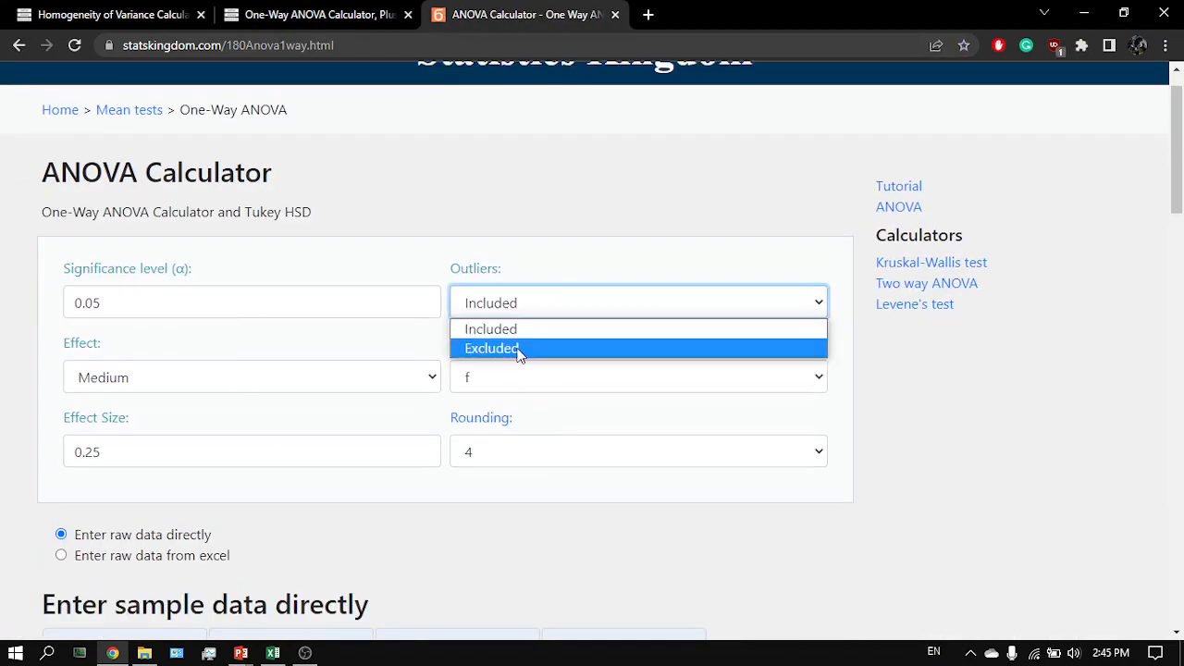
pyautogui.click(518, 349)
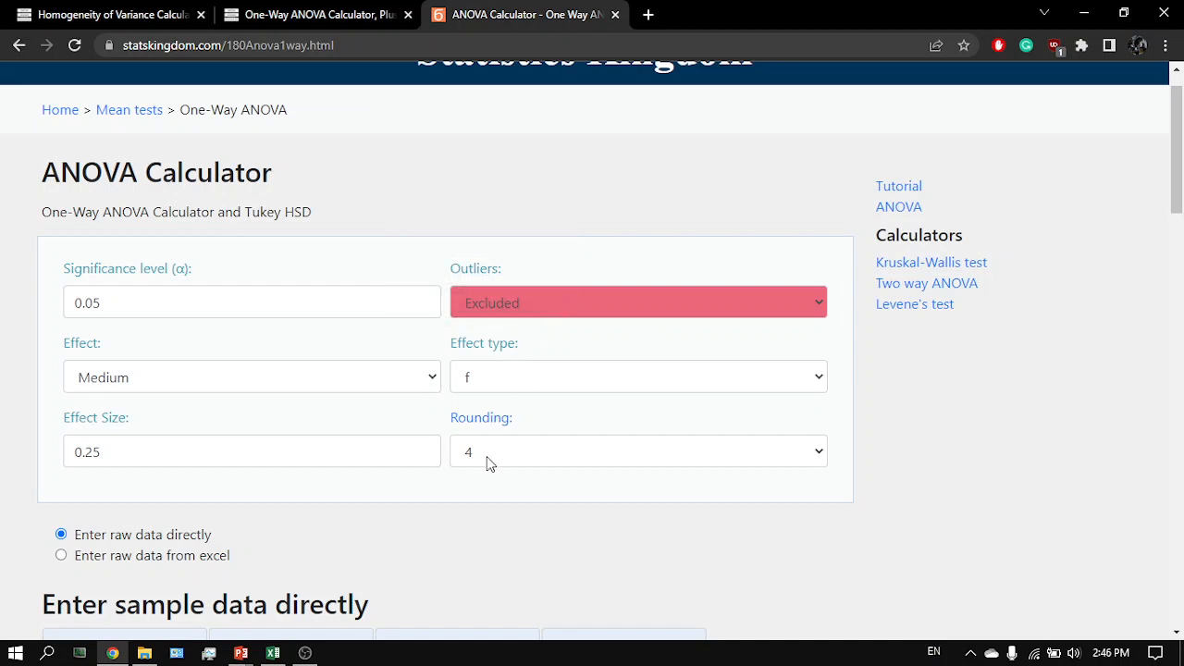
pyautogui.scroll(1, 286, 306)
pyautogui.scroll(-4, 202, 436)
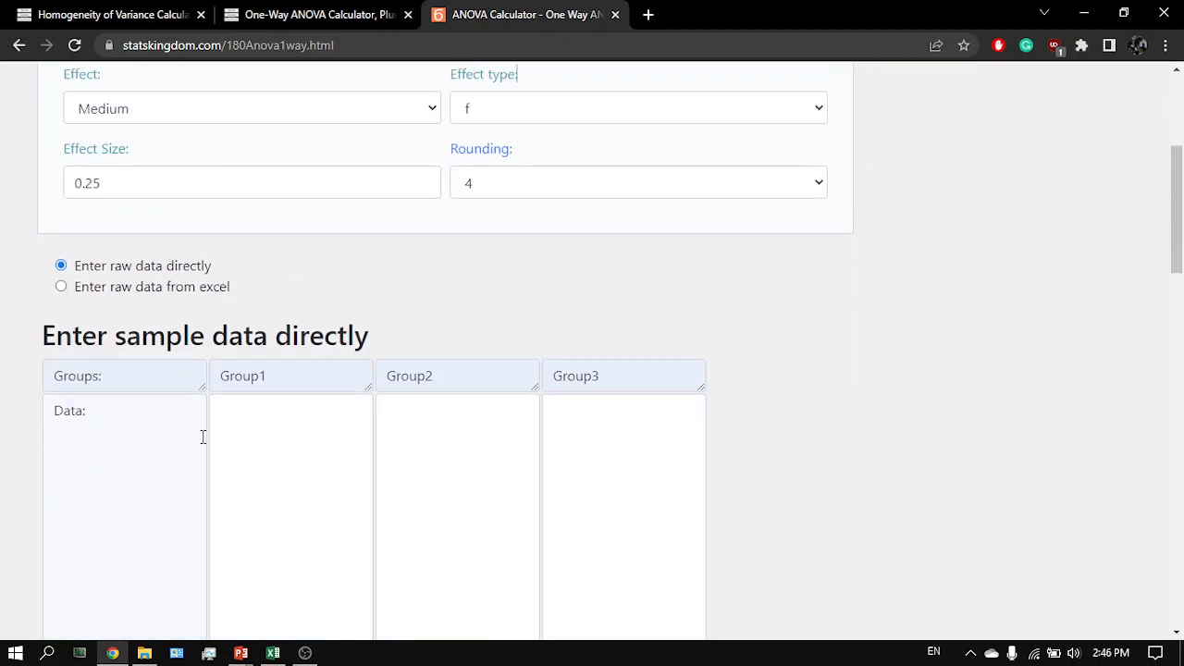
pyautogui.click(300, 423)
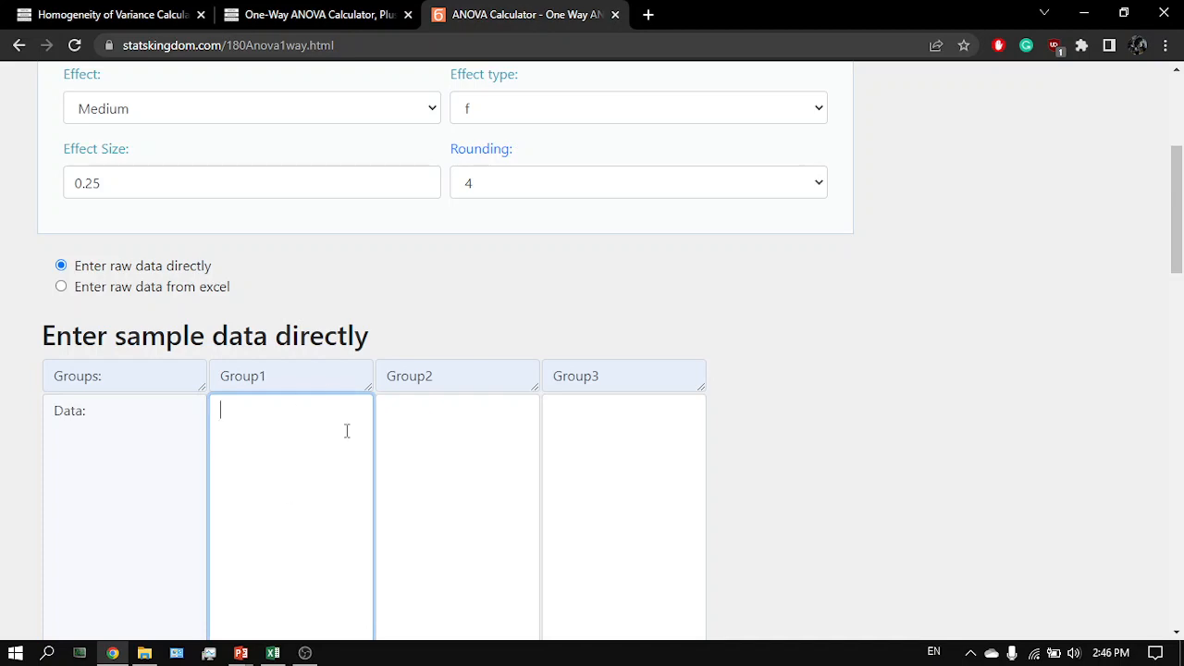
# Step: Return to the Social Science Statistics ANOVA calculator and examine the "Including Tukey HSD" part of its heading
pyautogui.click(338, 18)
pyautogui.scroll(-2, 264, 404)
pyautogui.hotkey('alt', 'Tab')
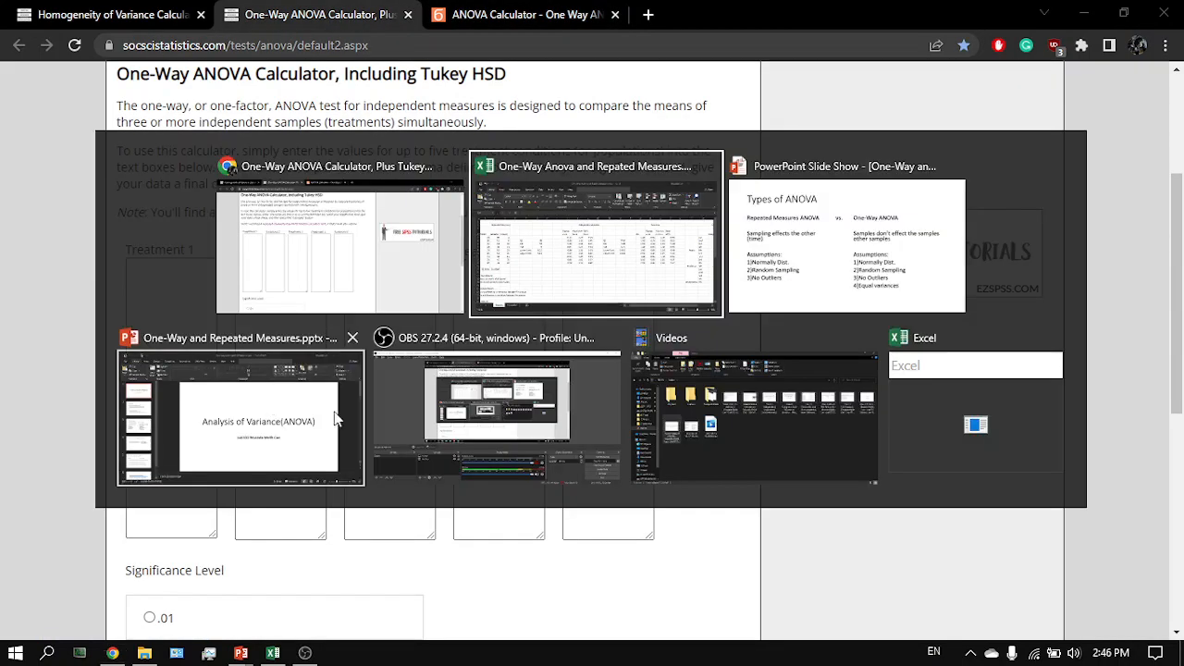
pyautogui.hotkey('alt', 'Tab')
pyautogui.scroll(3, 383, 312)
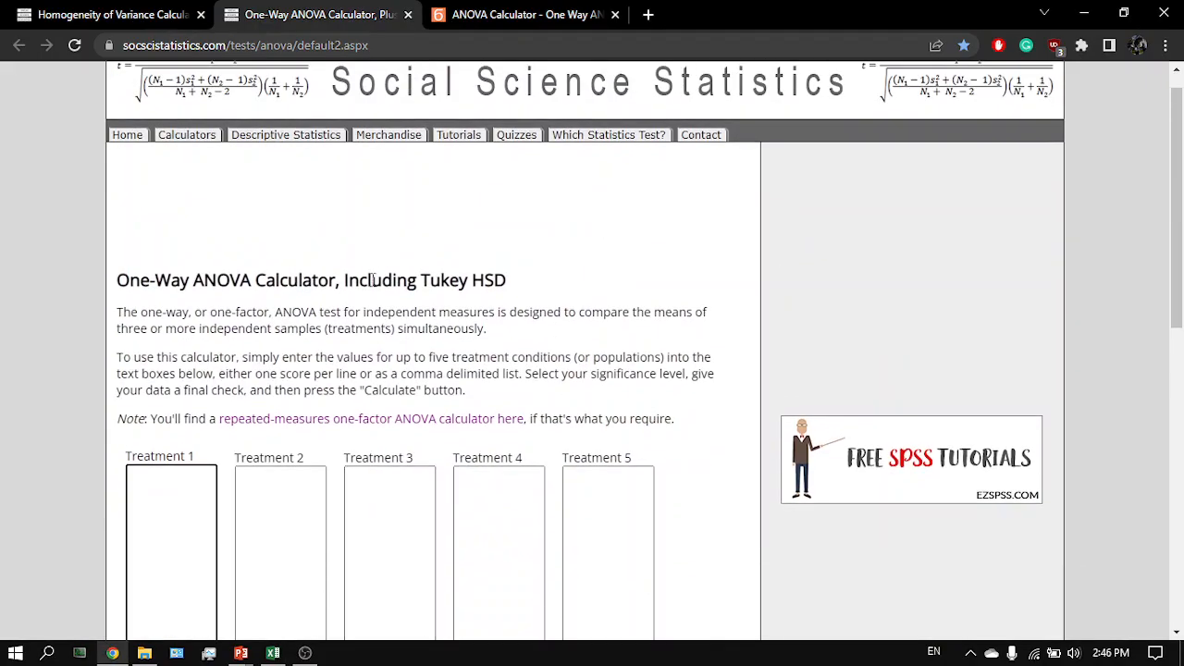
pyautogui.moveTo(344, 282); pyautogui.dragTo(388, 281)
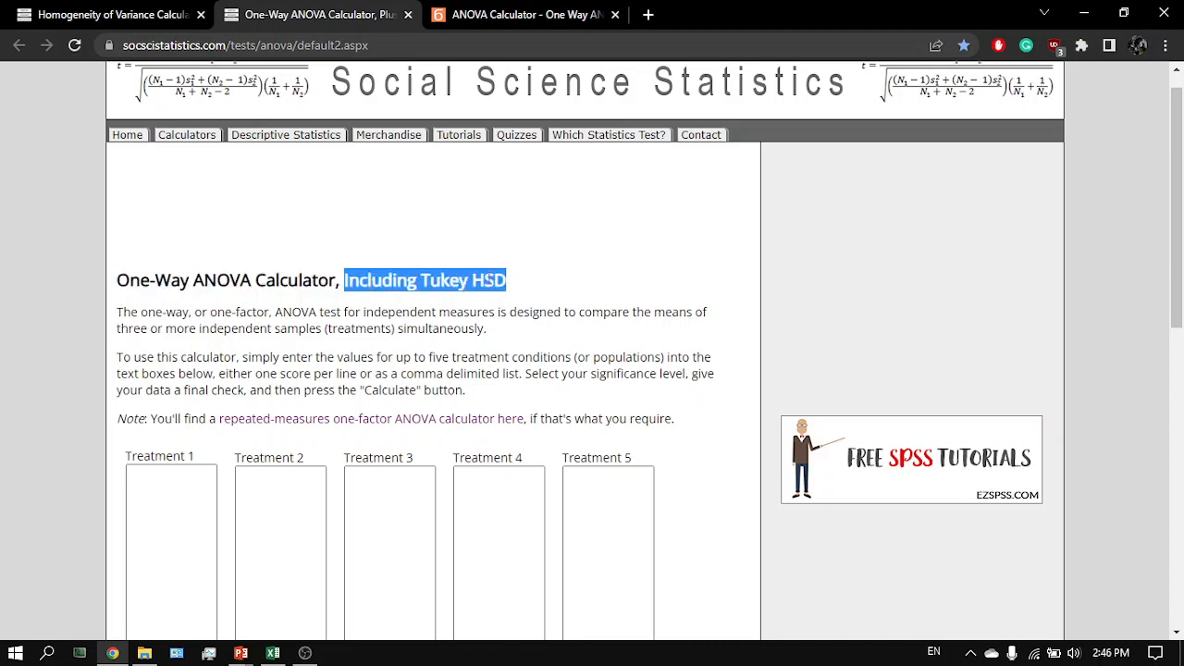
pyautogui.moveTo(516, 282); pyautogui.dragTo(344, 282)
pyautogui.click(393, 285)
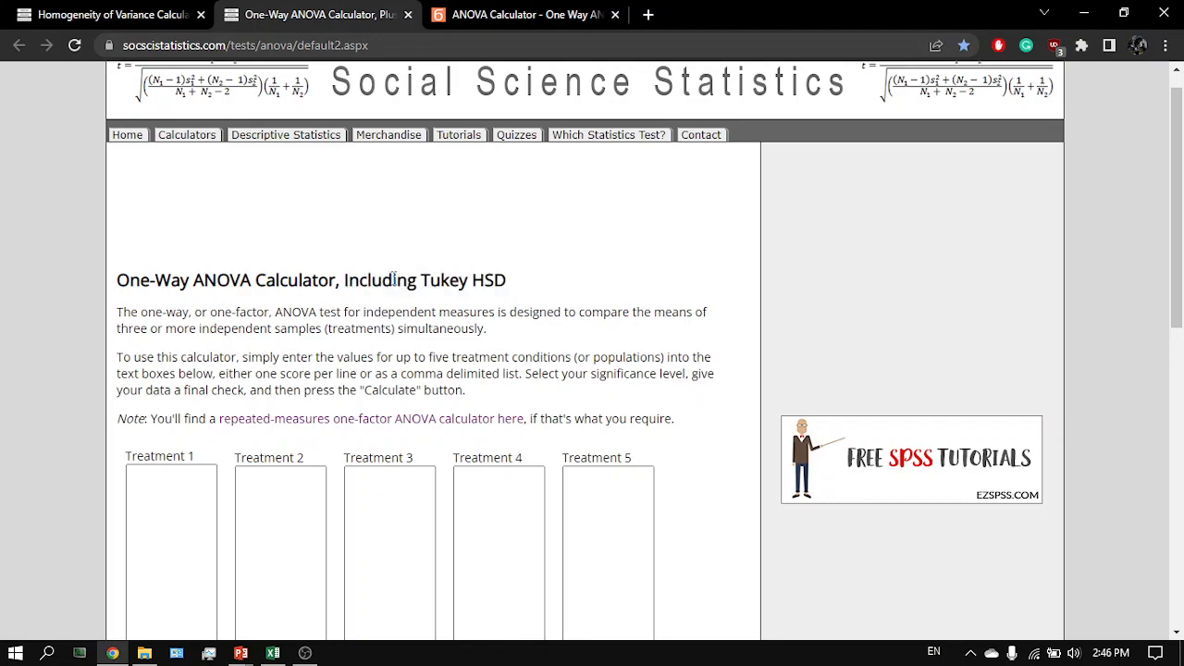
# Step: Copy the independent-samples copper wire values in J5:J13 from Excel into Treatment 1 of the One-Way ANOVA Calculator
pyautogui.hotkey('alt', 'Tab')
pyautogui.hotkey('alt', 'Tab')
pyautogui.scroll(-2, 381, 454)
pyautogui.hotkey('alt', 'Tab')
pyautogui.moveTo(471, 404); pyautogui.dragTo(453, 276)
pyautogui.hotkey('ctrl', 'c')
pyautogui.hotkey('alt', 'Tab')
pyautogui.click(163, 421)
pyautogui.hotkey('ctrl', 'v')
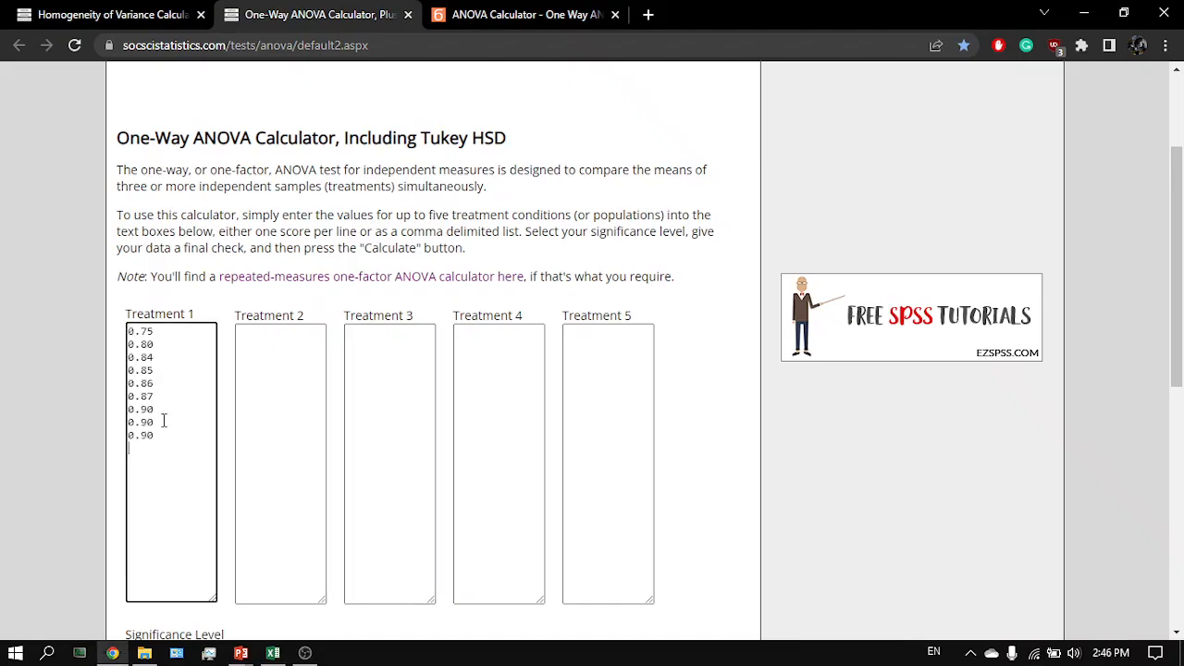
# Step: Copy the aluminum wire values in K5:K13 from Excel into Treatment 2 of the calculator
pyautogui.hotkey('alt', 'Tab')
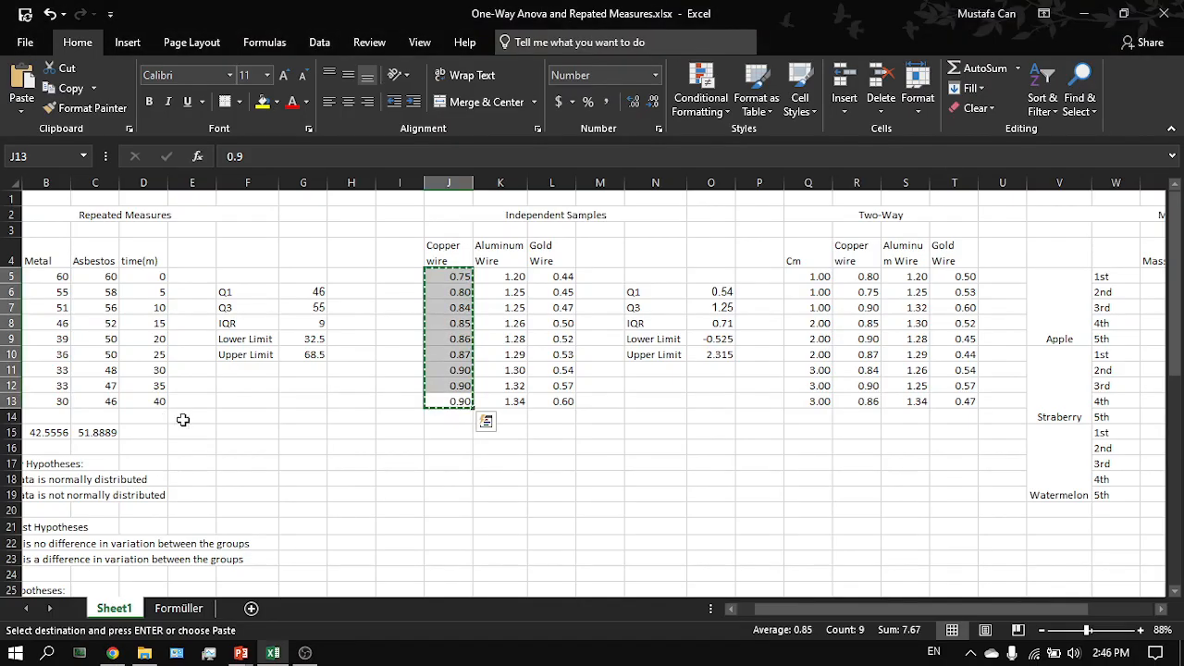
pyautogui.moveTo(504, 402); pyautogui.dragTo(507, 277)
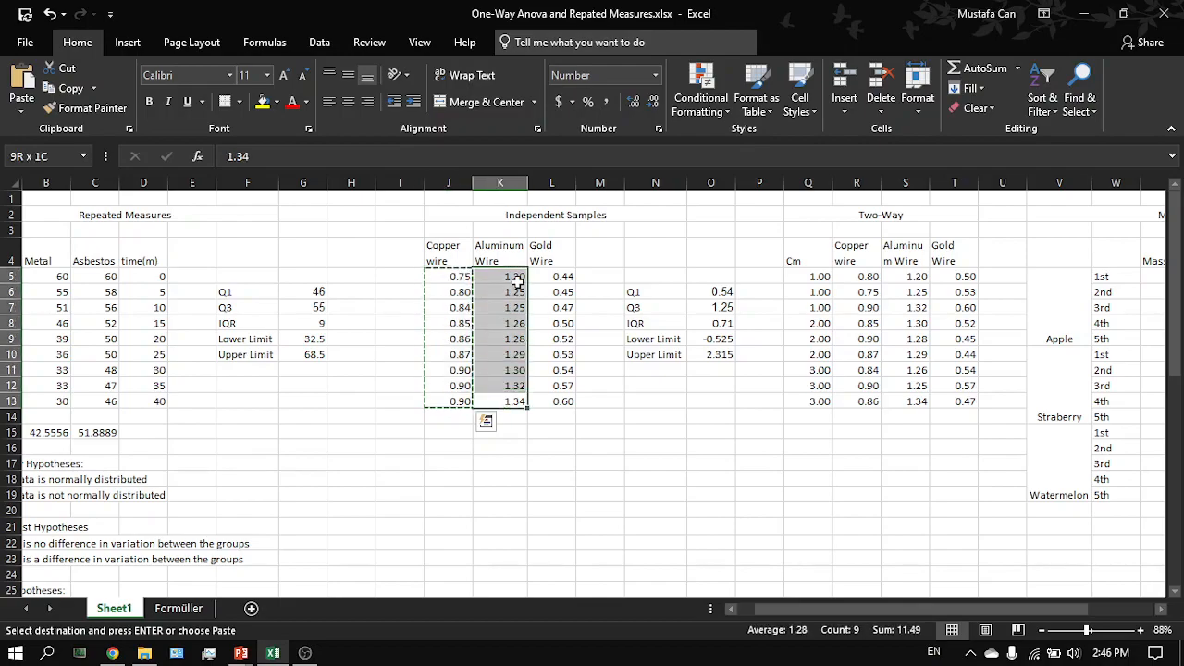
pyautogui.hotkey('ctrl', 'c')
pyautogui.hotkey('alt', 'Tab')
pyautogui.click(277, 395)
pyautogui.hotkey('ctrl', 'v')
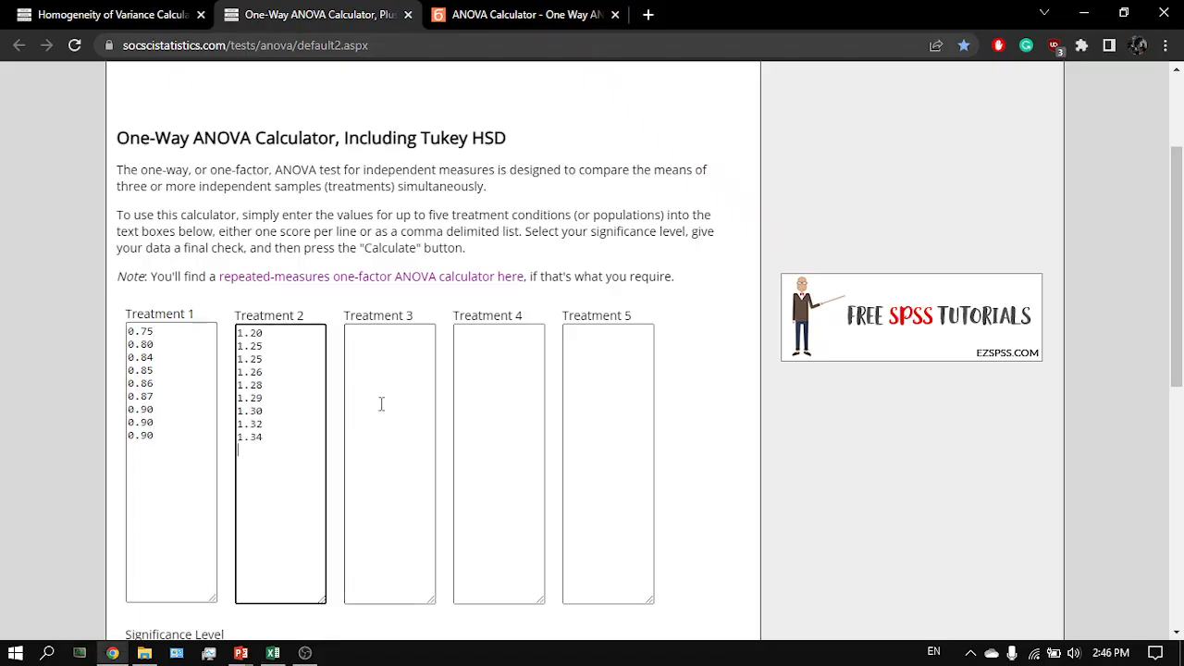
# Step: Copy the independent-samples gold wire values in column L, rows 5 to 13, from Excel into Treatment 3
pyautogui.hotkey('alt', 'Tab')
pyautogui.moveTo(547, 397); pyautogui.dragTo(566, 270)
pyautogui.hotkey('ctrl', 'c')
pyautogui.hotkey('alt', 'Tab')
pyautogui.click(370, 391)
pyautogui.hotkey('ctrl', 'v')
# Step: Calculate the one-way ANOVA at the .05 significance level and highlight the p-value in the results
pyautogui.scroll(-1, 368, 392)
pyautogui.scroll(-3, 368, 392)
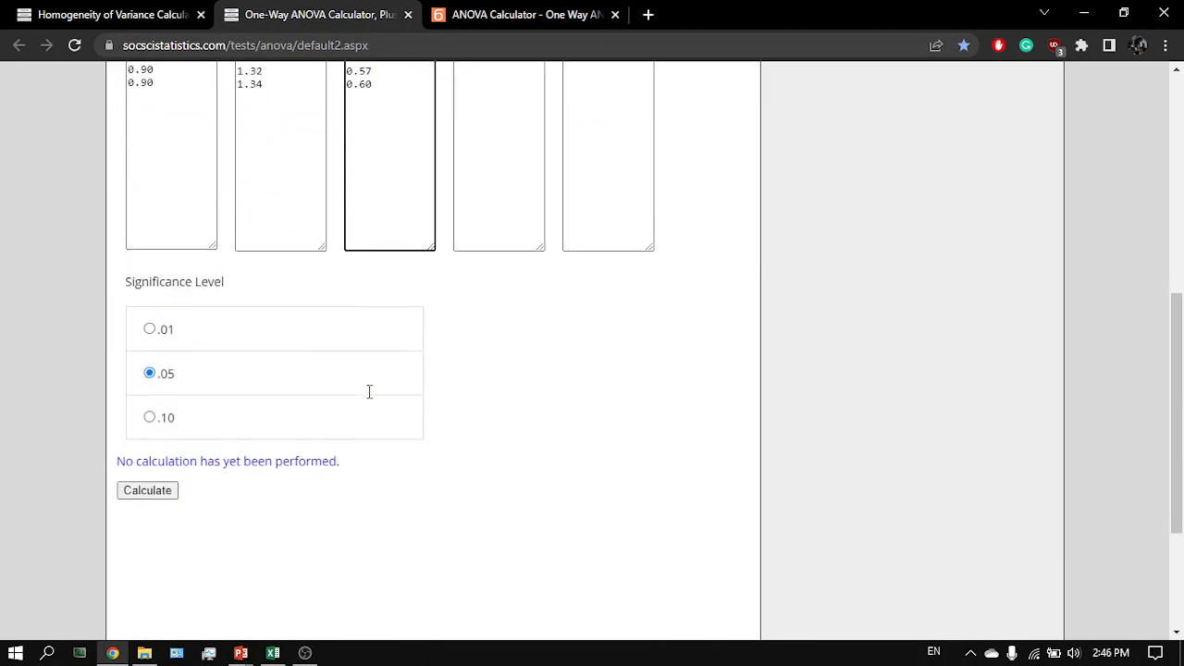
pyautogui.click(143, 473)
pyautogui.click(151, 483)
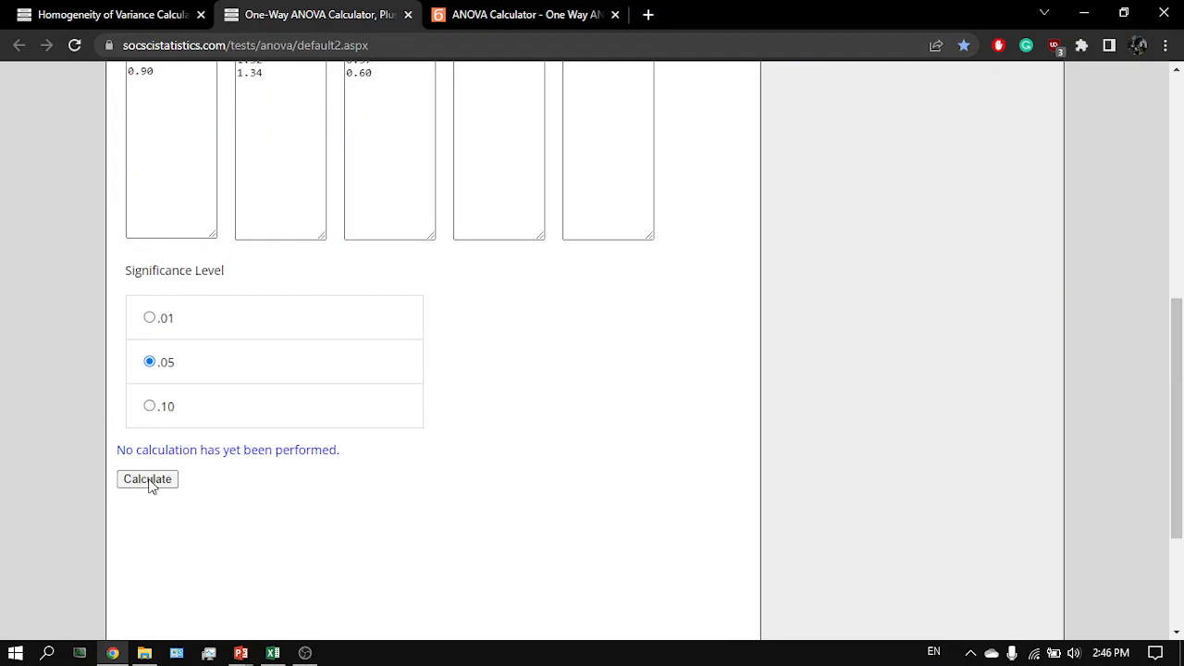
pyautogui.scroll(-5, 427, 534)
pyautogui.scroll(-9, 428, 540)
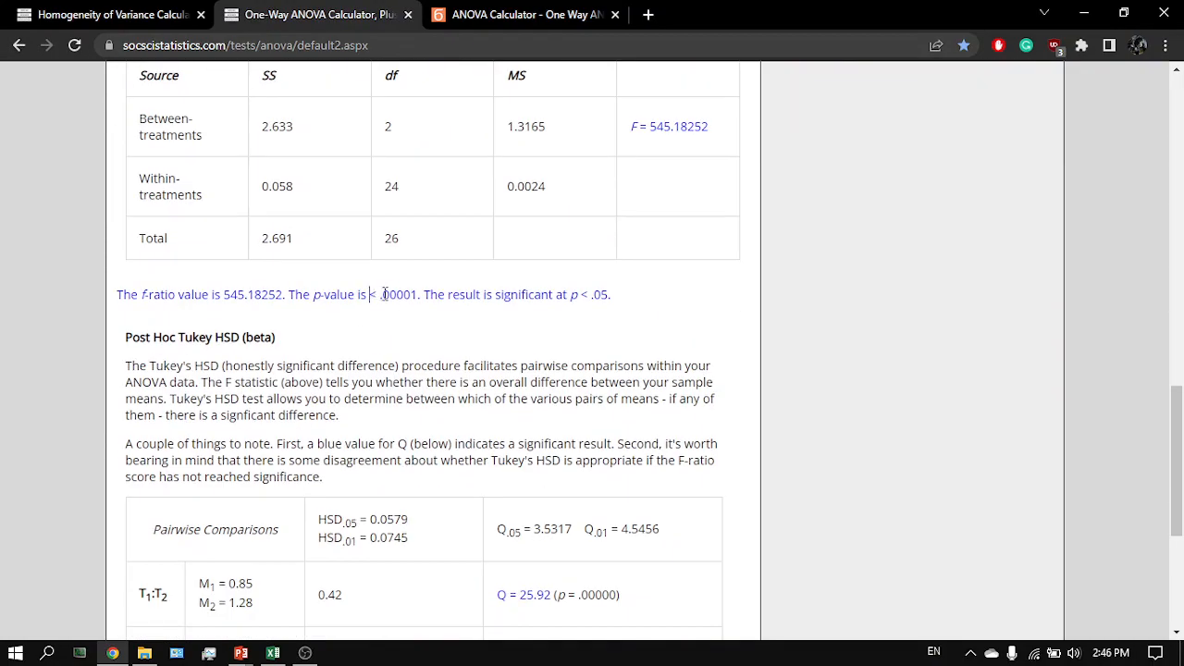
pyautogui.moveTo(370, 294); pyautogui.dragTo(418, 294)
# Step: Return to Excel, read the Anova H0 and H1 hypotheses in rows 26 and 27, and look back at the independent-samples wire values
pyautogui.hotkey('alt', 'Tab')
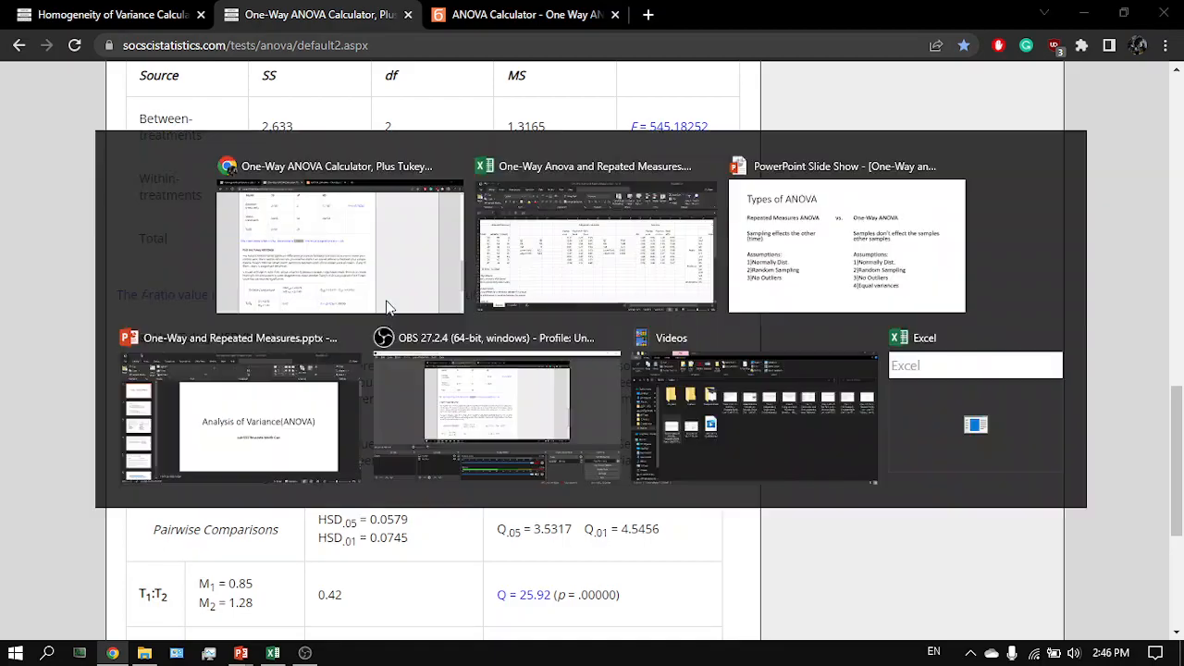
pyautogui.click(501, 421)
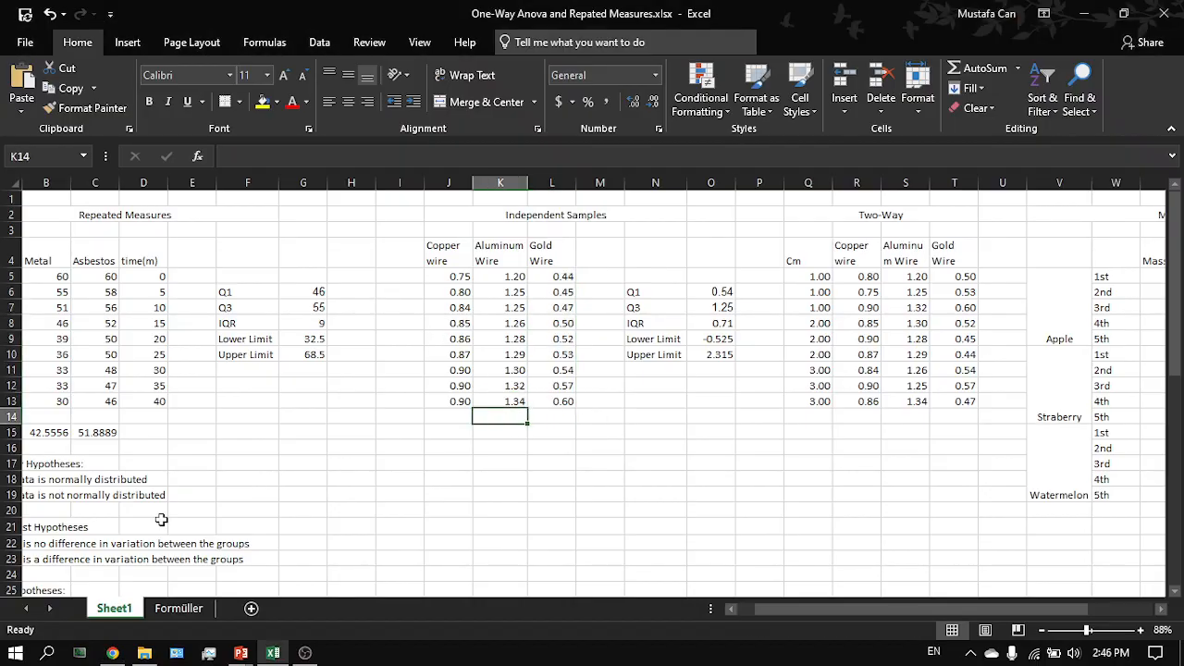
pyautogui.hscroll(-1, 161, 520)
pyautogui.scroll(-3, 164, 536)
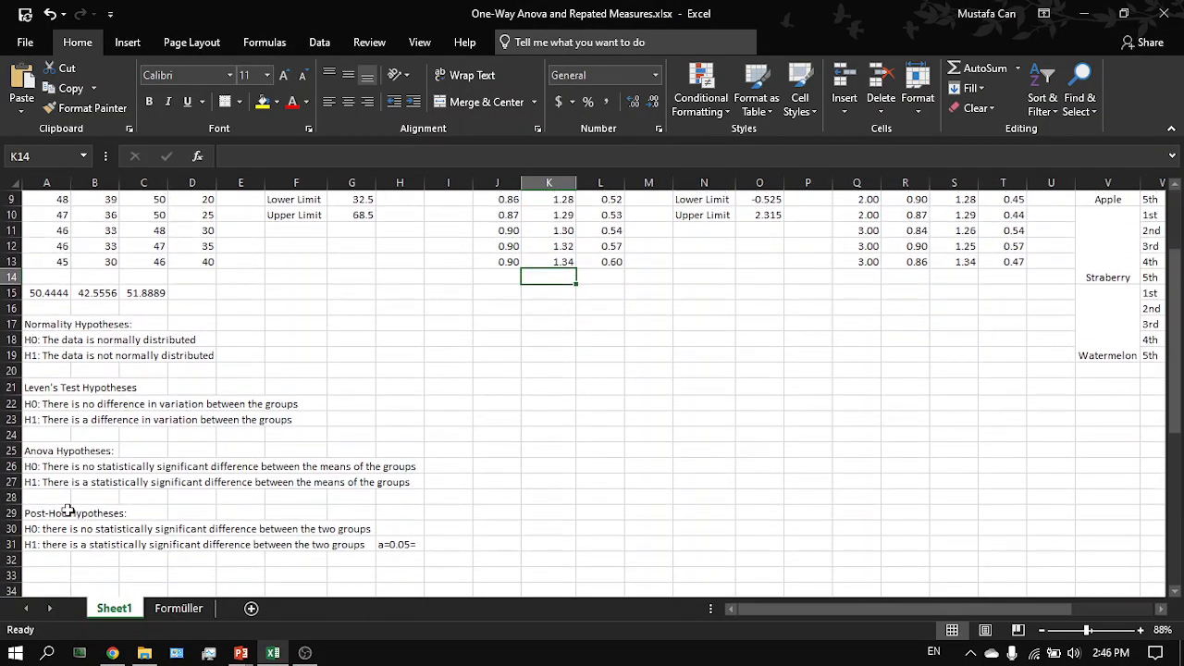
pyautogui.moveTo(49, 456); pyautogui.dragTo(352, 482)
pyautogui.click(351, 482)
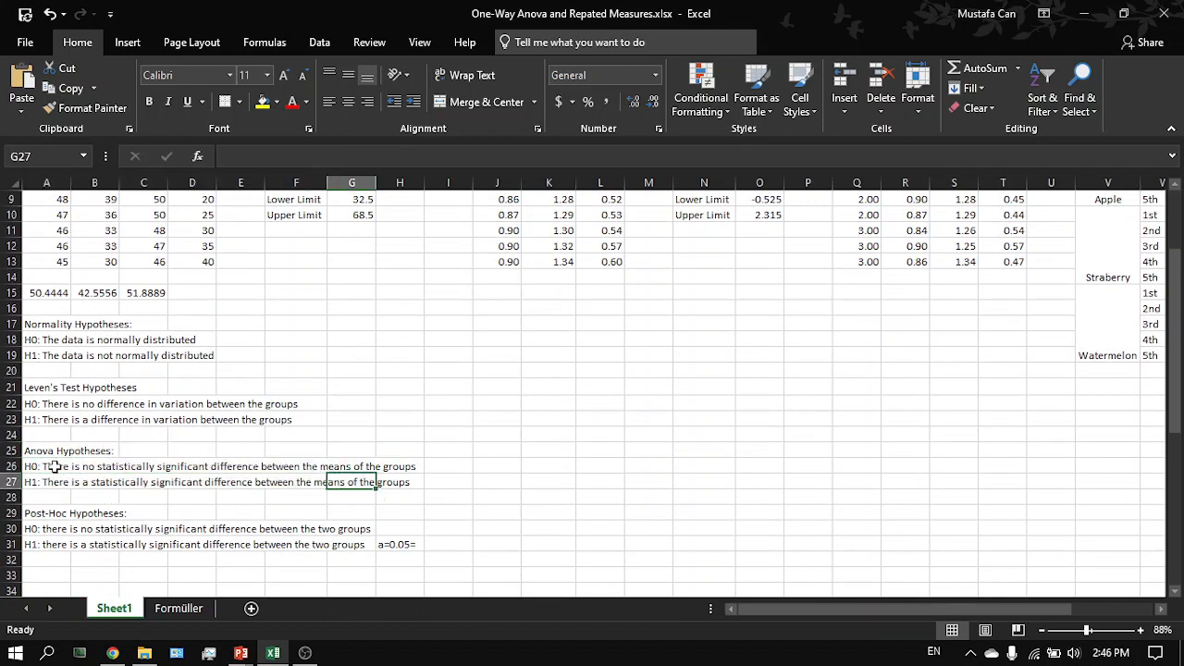
pyautogui.moveTo(56, 466); pyautogui.dragTo(396, 476)
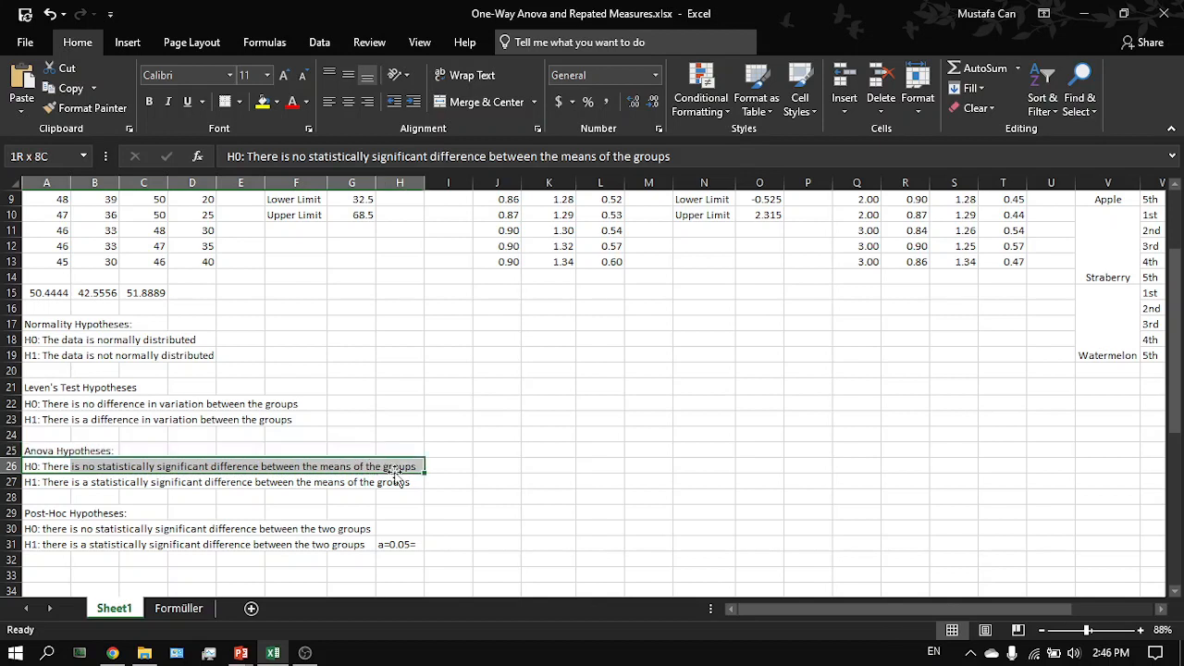
pyautogui.moveTo(48, 479); pyautogui.dragTo(275, 477)
pyautogui.click(275, 477)
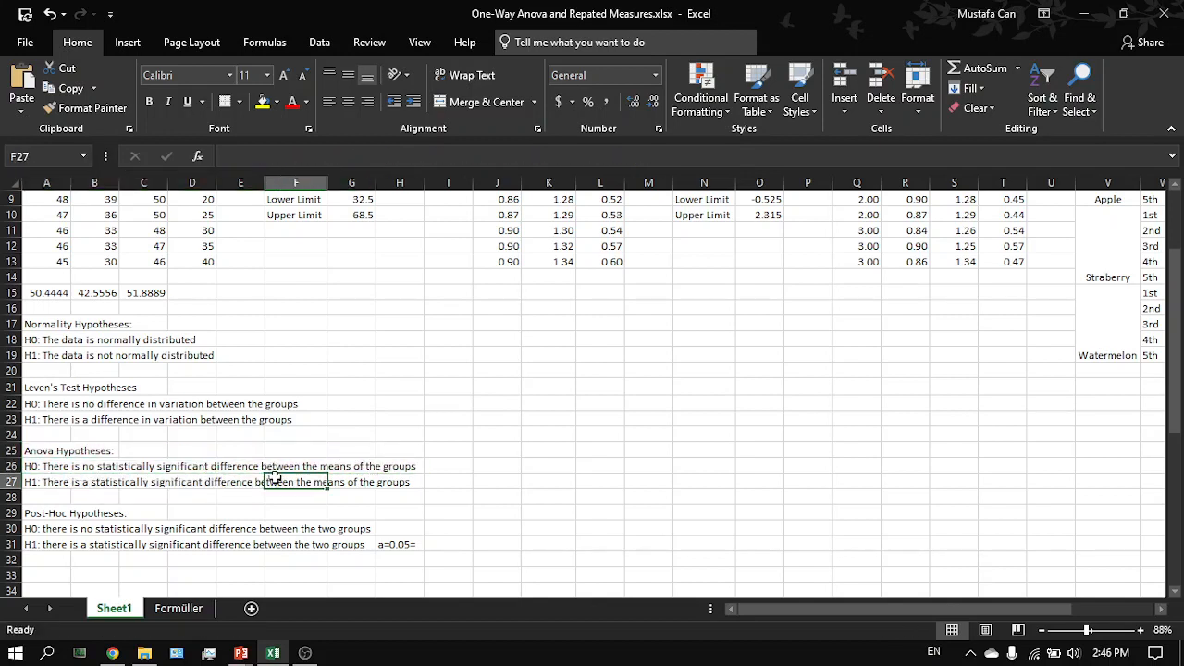
pyautogui.moveTo(55, 482); pyautogui.dragTo(138, 490)
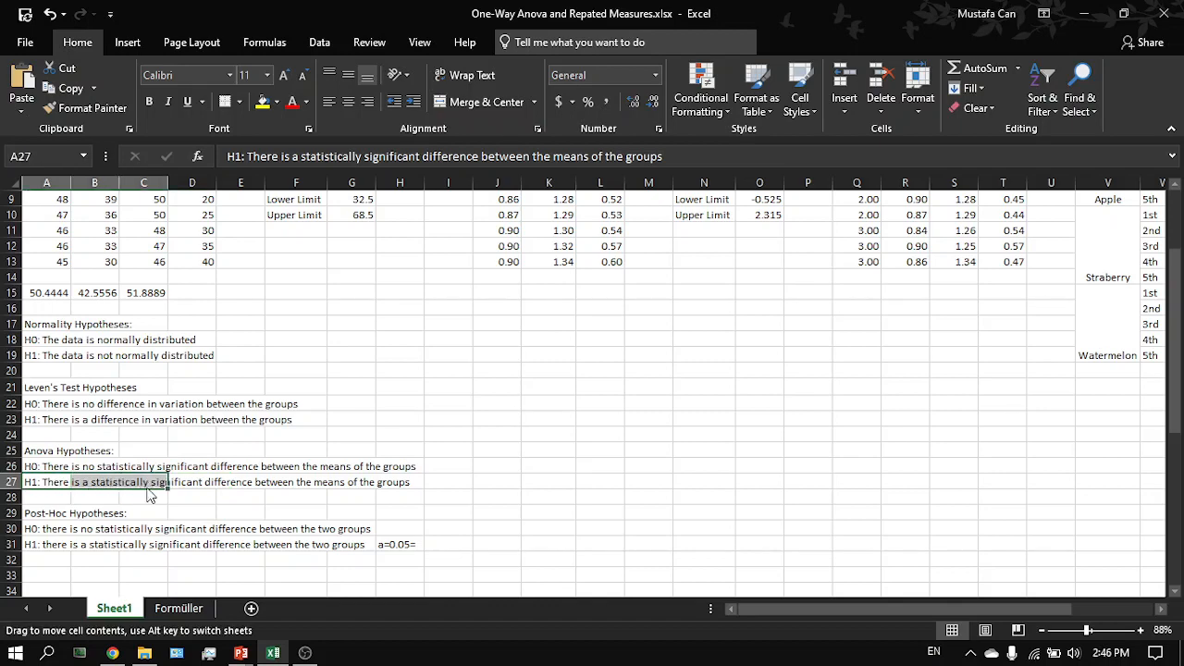
pyautogui.scroll(1, 416, 430)
pyautogui.scroll(2, 416, 430)
pyautogui.moveTo(563, 387); pyautogui.dragTo(561, 403)
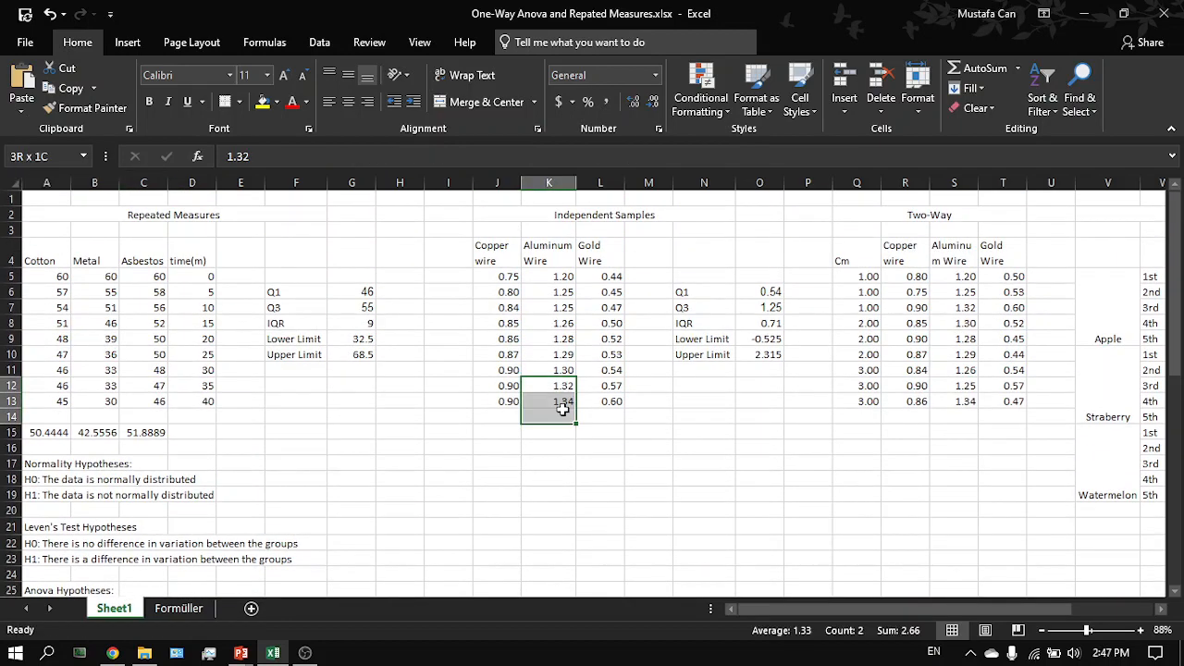
# Step: Average the gold wire values L5:L13 in cell L15 and extend the formula to the aluminum and copper columns in row 15
pyautogui.click(565, 430)
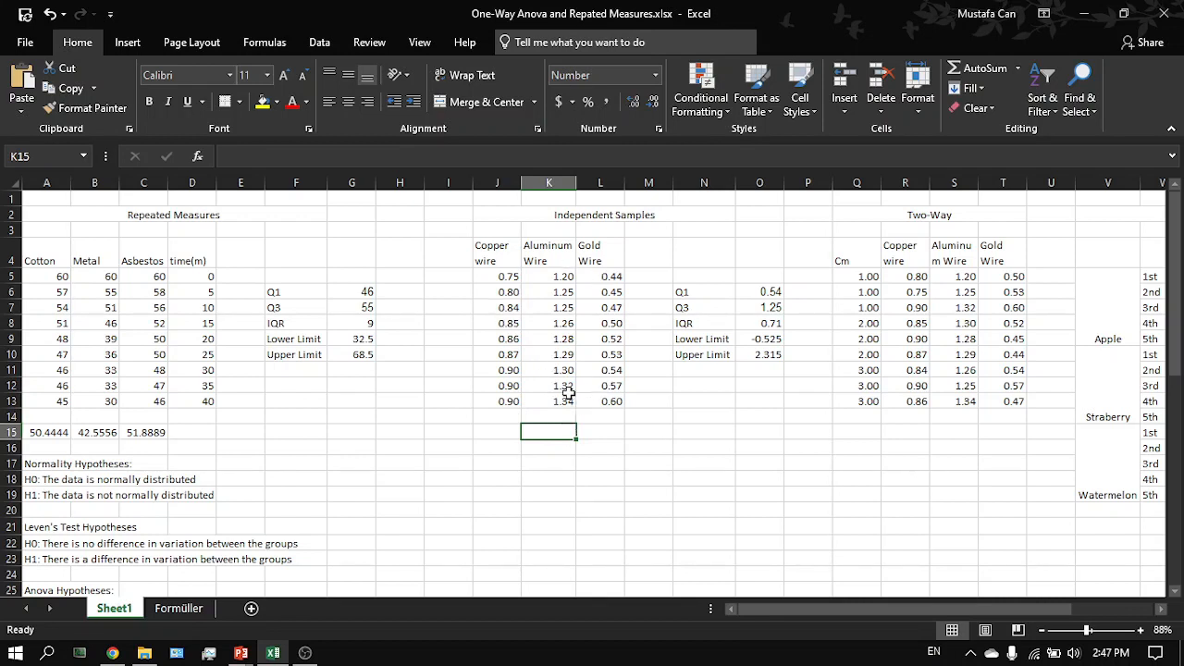
pyautogui.doubleClick(572, 437)
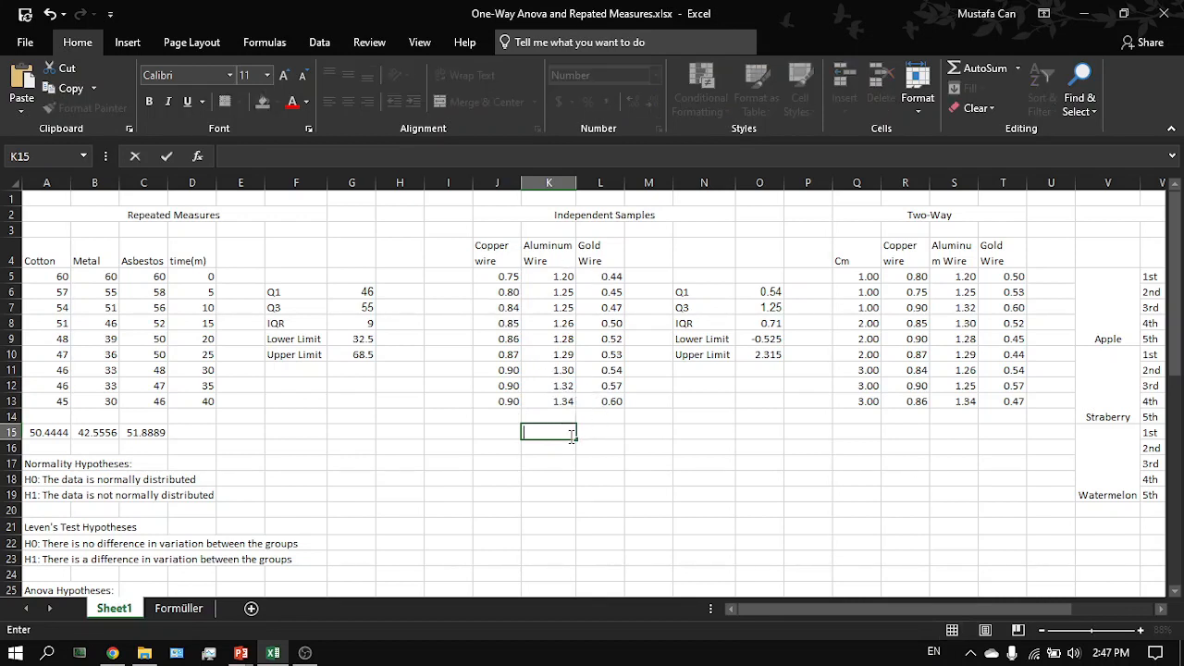
pyautogui.click(595, 435)
pyautogui.write('=')
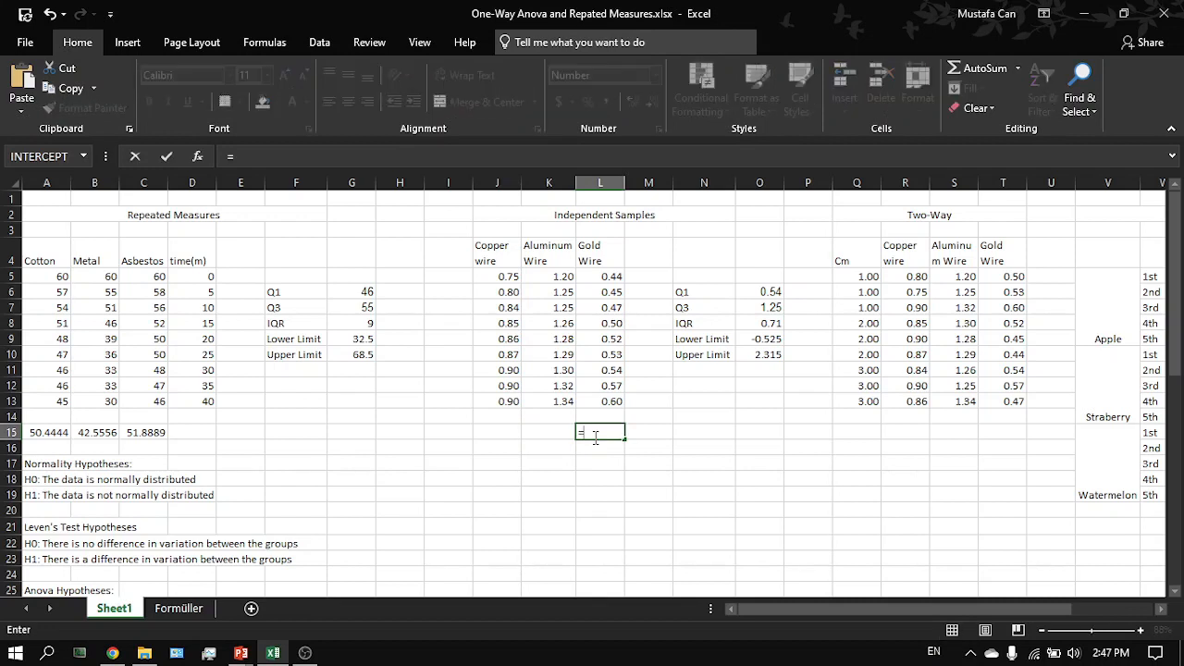
pyautogui.write('aver')
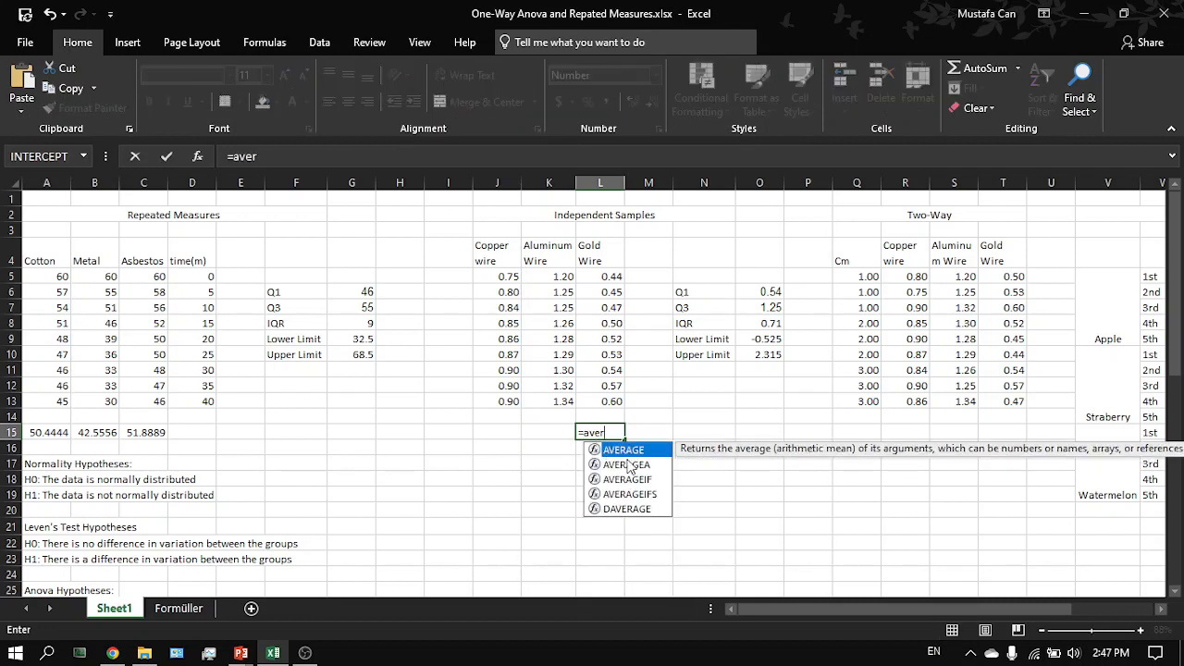
pyautogui.doubleClick(629, 451)
pyautogui.click(615, 396)
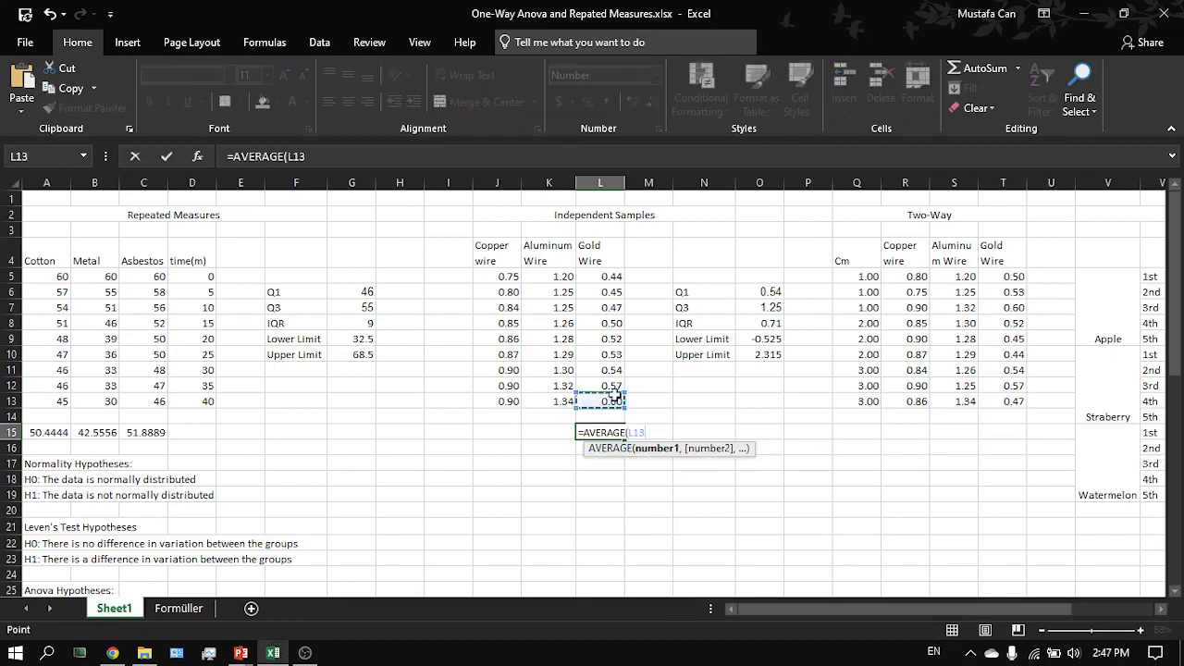
pyautogui.moveTo(615, 396); pyautogui.dragTo(610, 278)
pyautogui.press('Return')
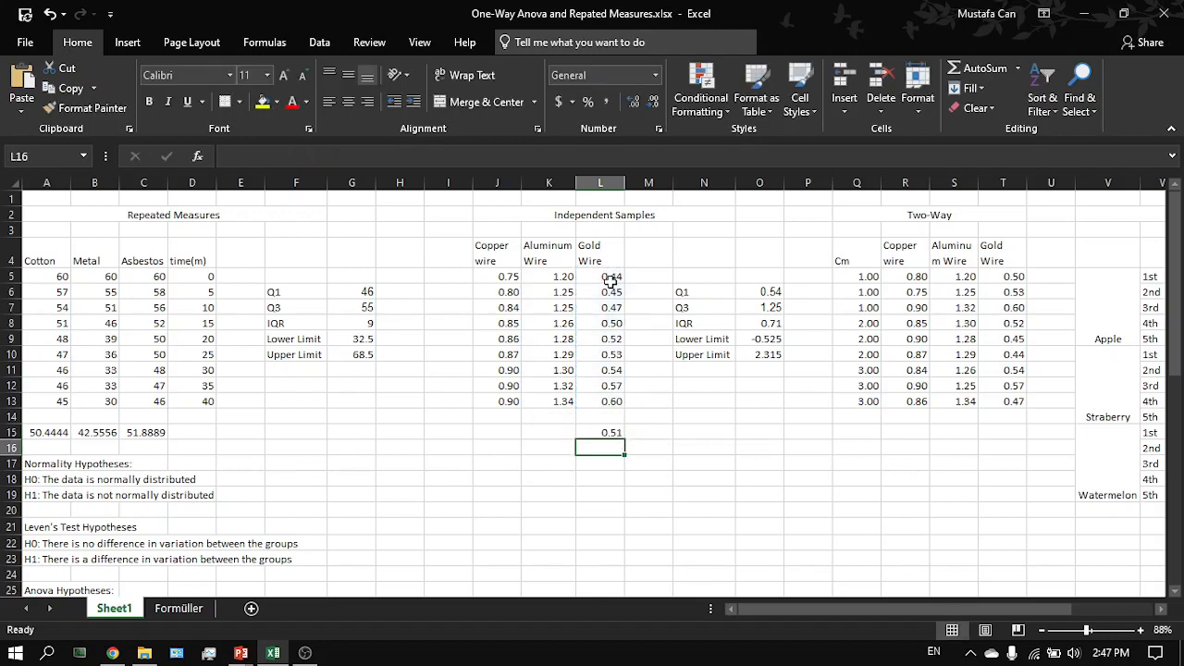
pyautogui.click(605, 432)
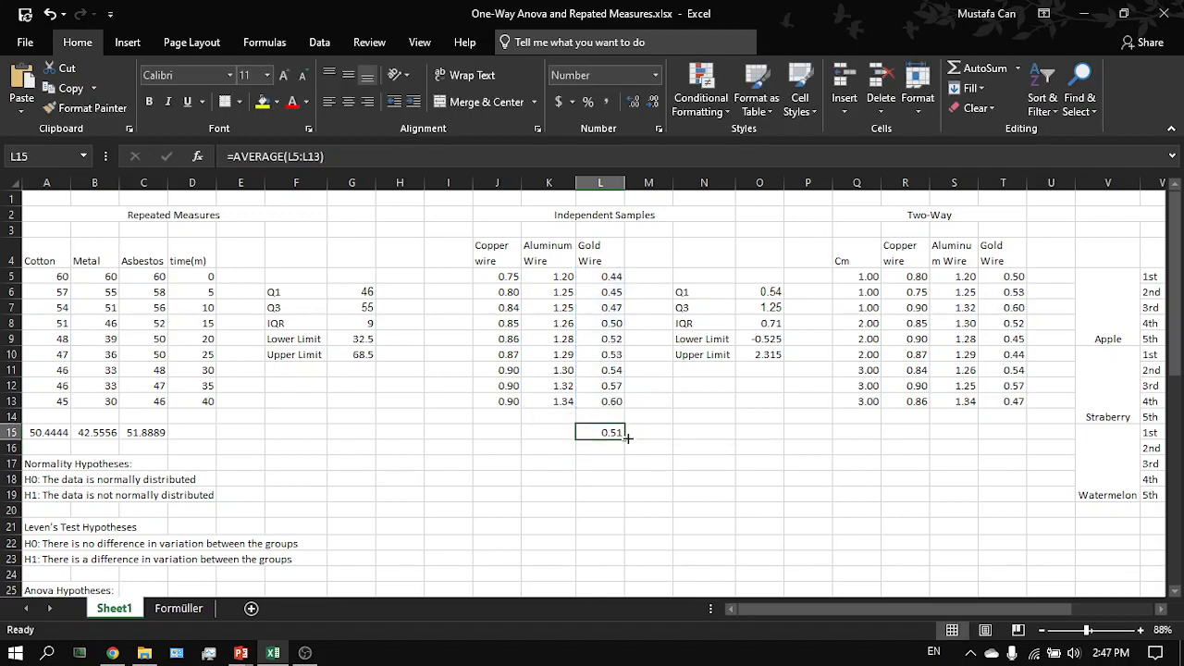
pyautogui.moveTo(625, 439); pyautogui.dragTo(509, 433)
# Step: Compare the copper, aluminum and gold wire averages in row 15 of the independent samples
pyautogui.click(593, 433)
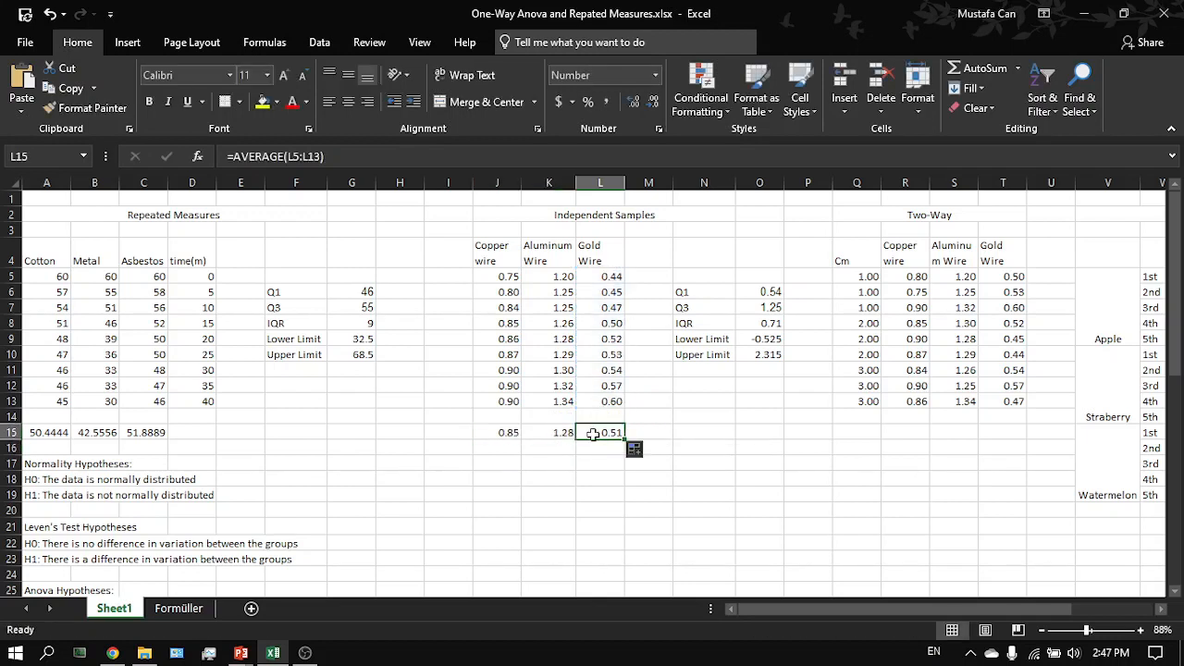
pyautogui.click(568, 432)
pyautogui.click(501, 429)
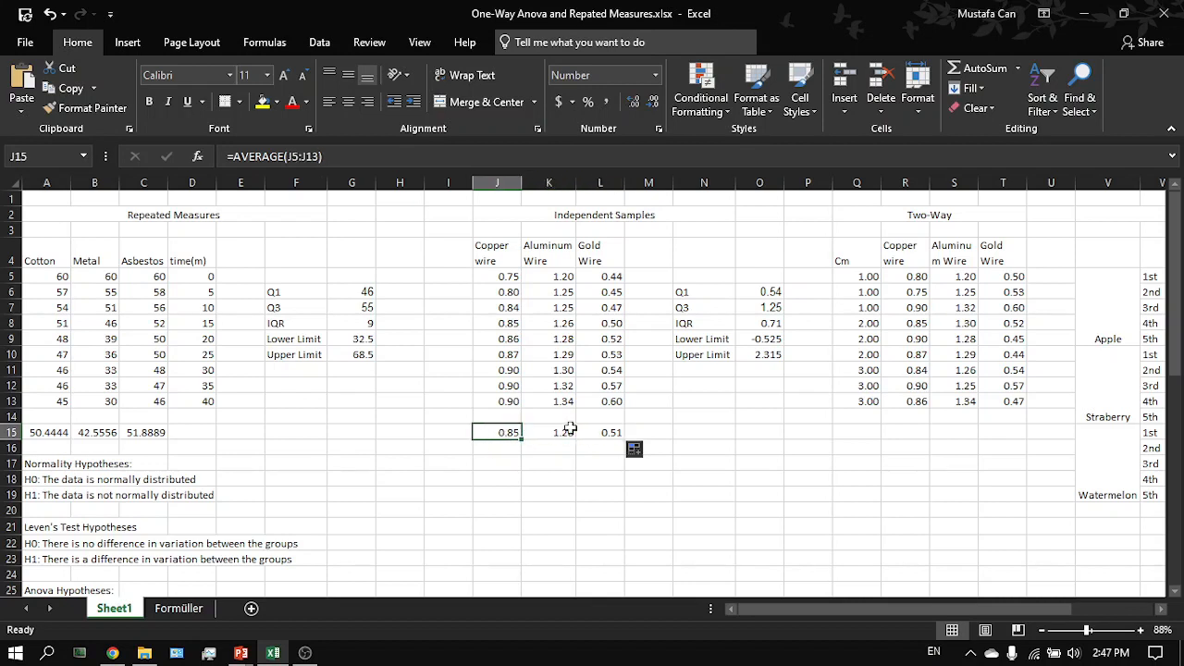
pyautogui.click(580, 431)
pyautogui.click(549, 440)
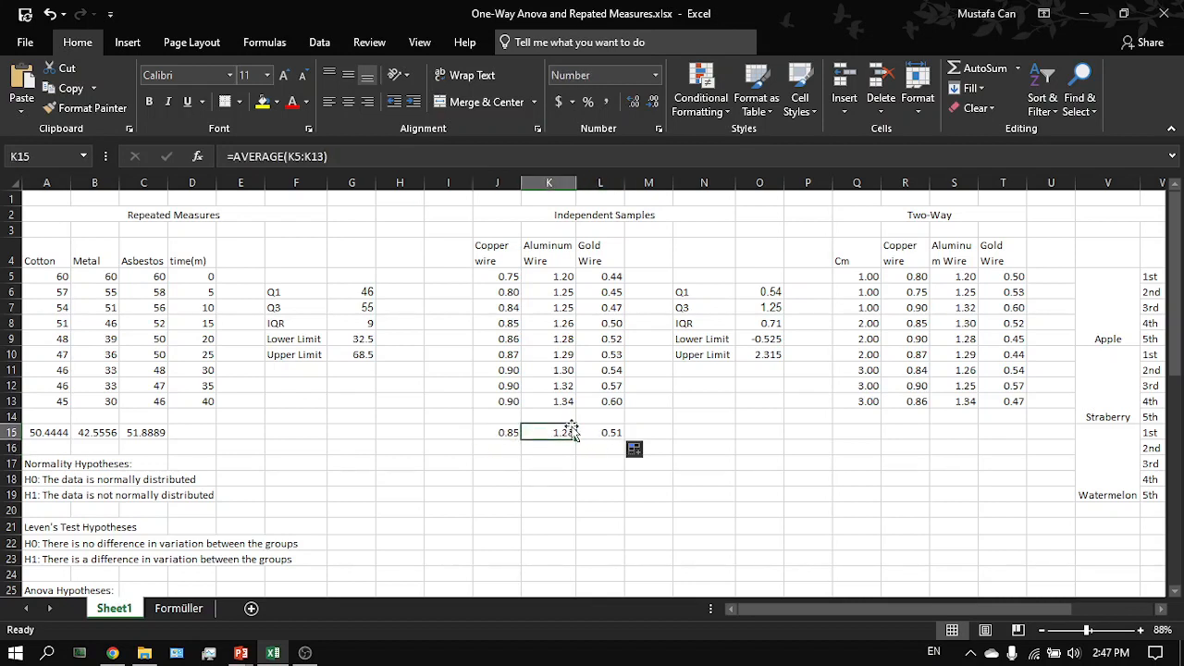
pyautogui.moveTo(605, 430); pyautogui.dragTo(541, 433)
pyautogui.click(514, 431)
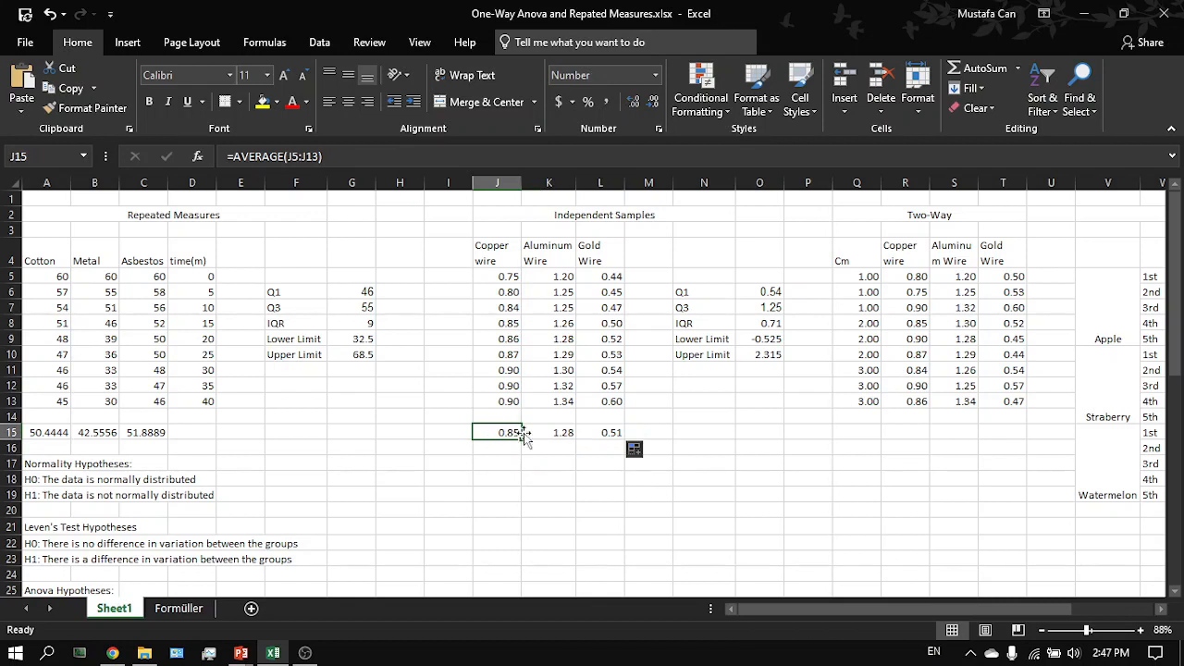
pyautogui.click(544, 432)
pyautogui.click(600, 430)
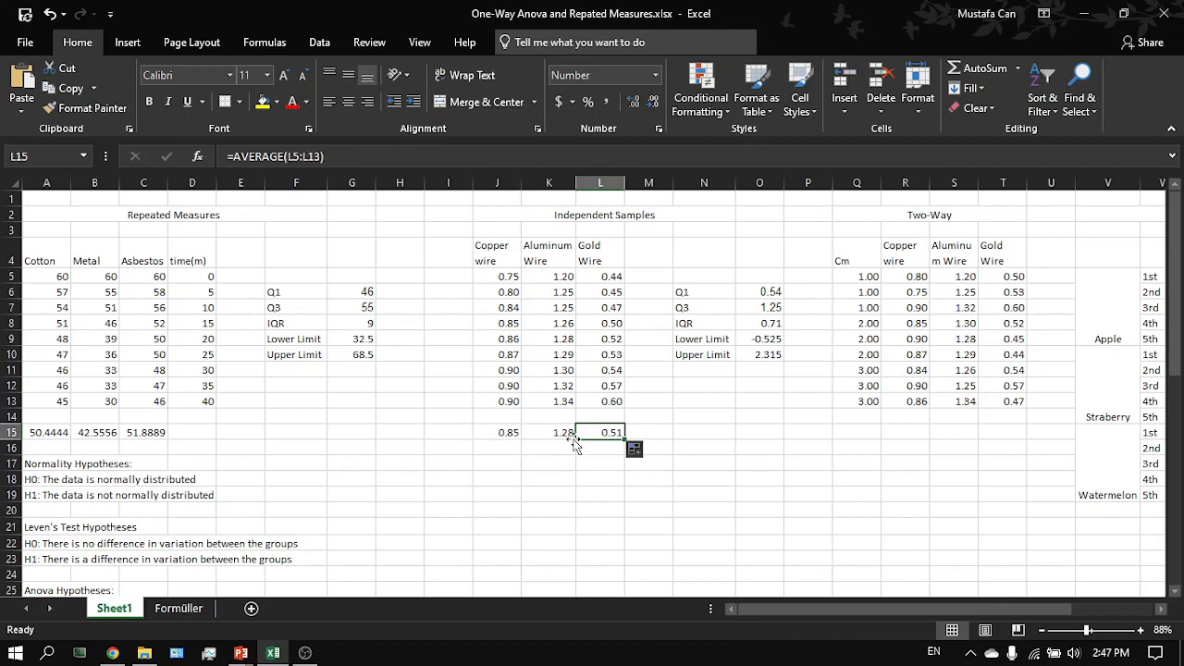
# Step: Switch to the ANOVA calculator in the browser and examine the p-value of the T1:T2 comparison in the Post Hoc Tukey HSD table
pyautogui.hotkey('alt', 'Tab')
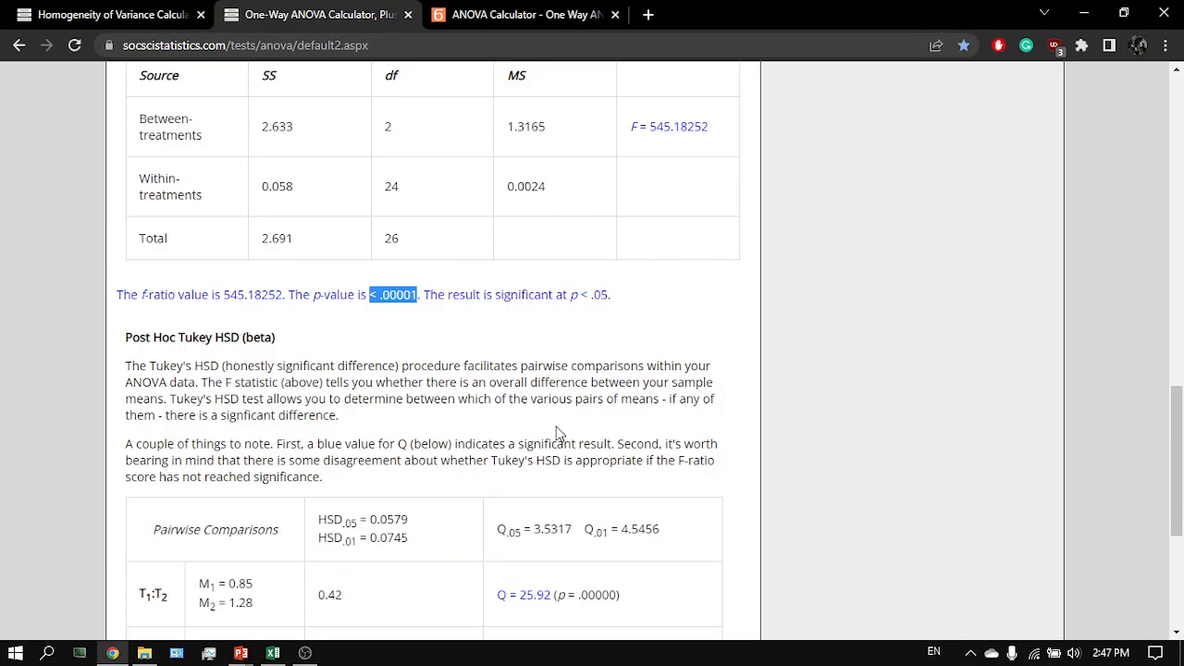
pyautogui.scroll(-3, 557, 427)
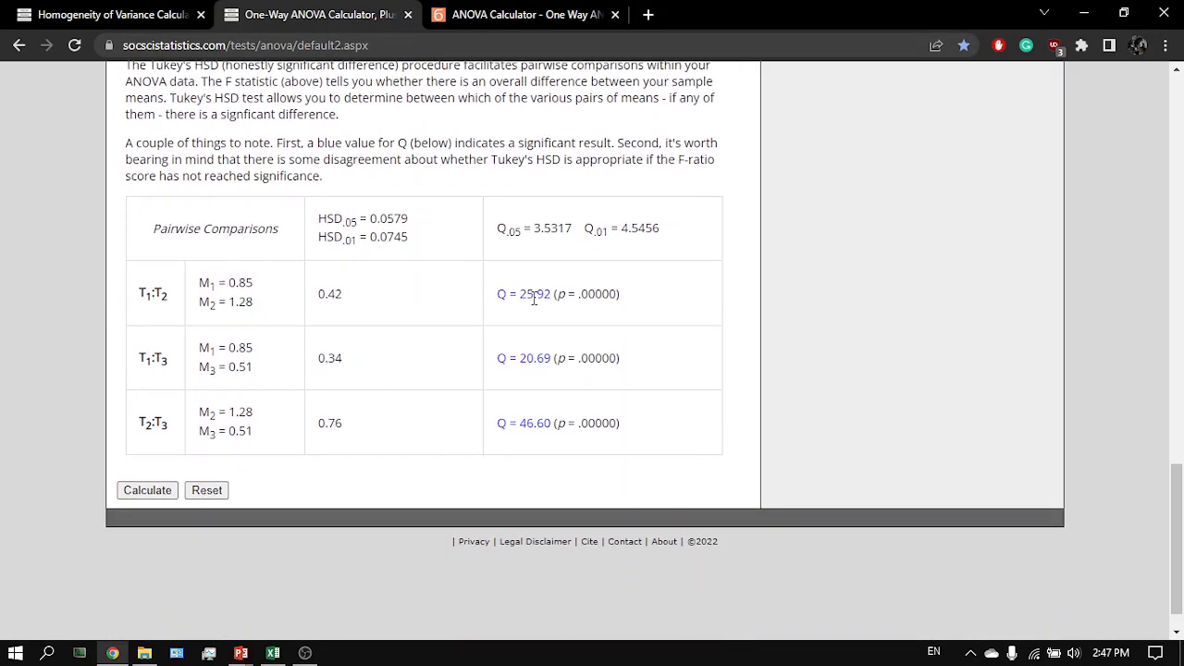
pyautogui.scroll(-1, 569, 334)
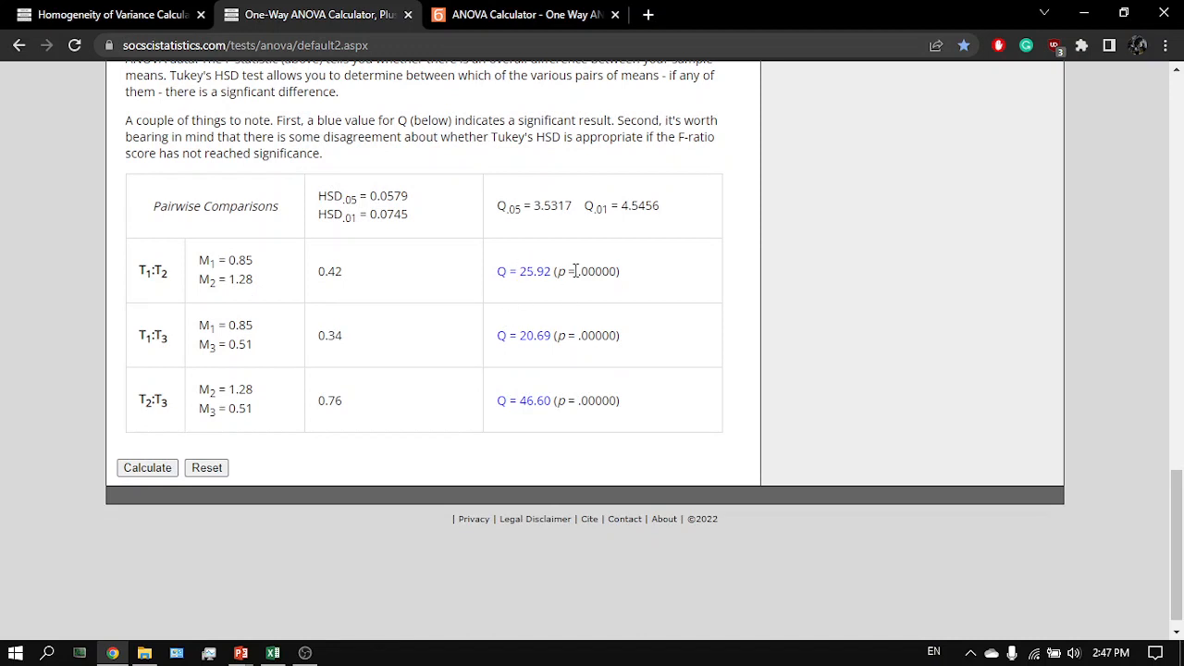
pyautogui.moveTo(576, 271); pyautogui.dragTo(621, 274)
pyautogui.click(638, 279)
# Step: Match the T1:T2 Tukey comparison and its p-value with the copper and aluminum wire columns in Excel
pyautogui.hotkey('alt', 'Tab')
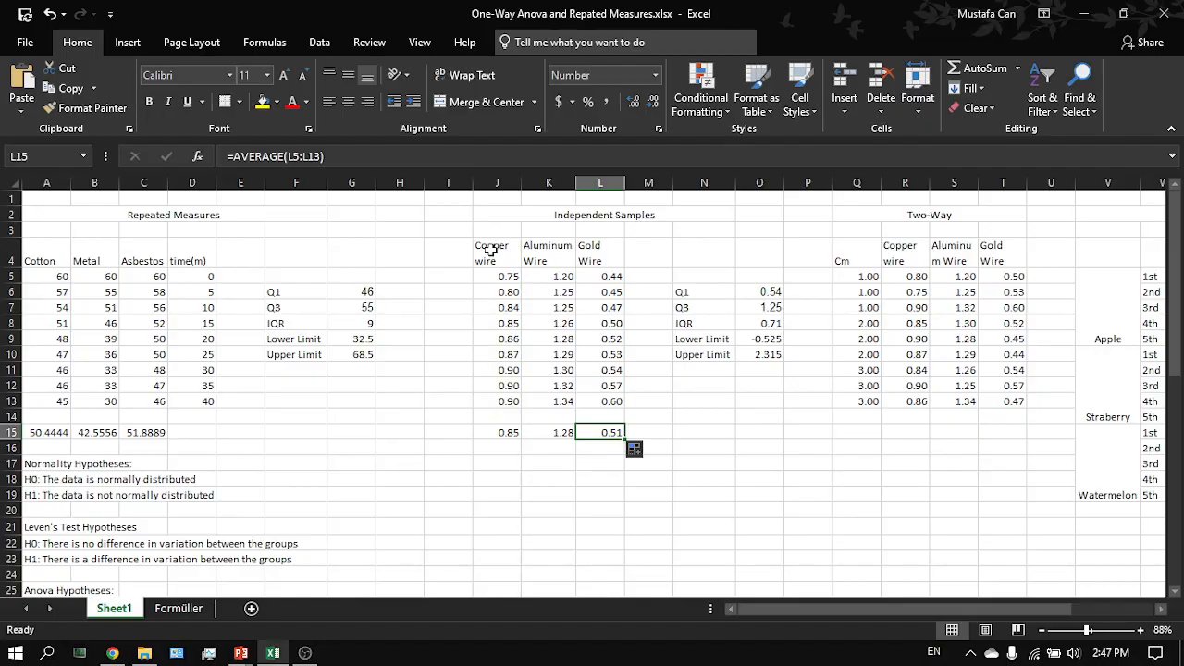
pyautogui.hotkey('alt', 'Tab')
pyautogui.hotkey('alt', 'Tab')
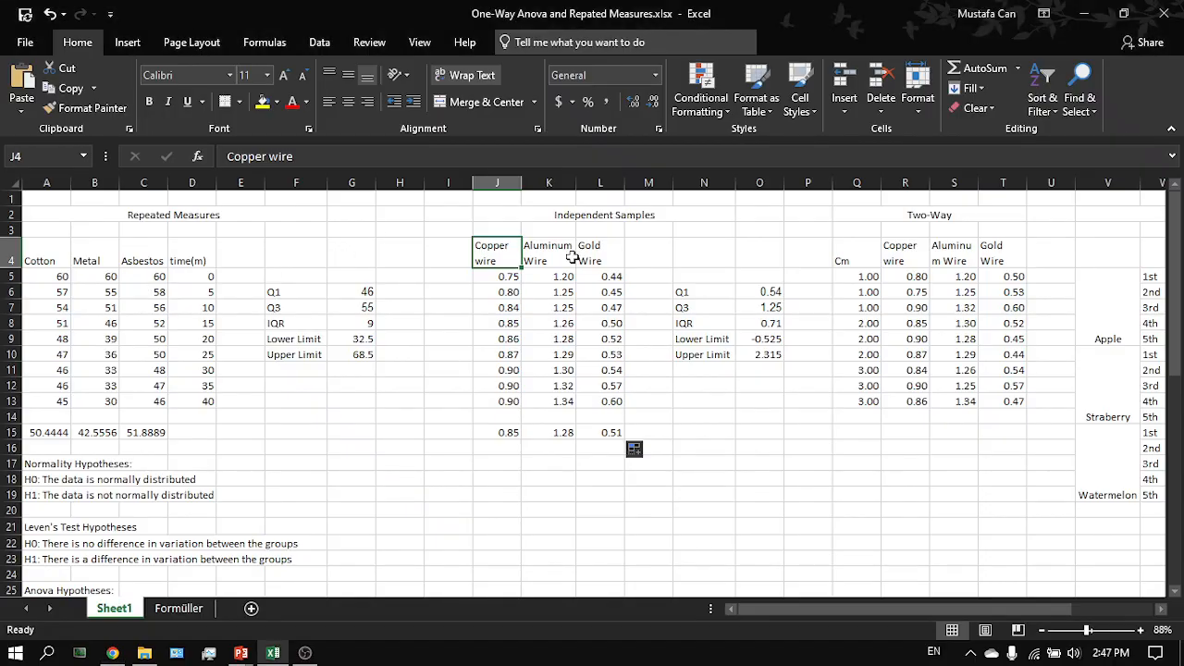
pyautogui.hotkey('alt', 'Tab')
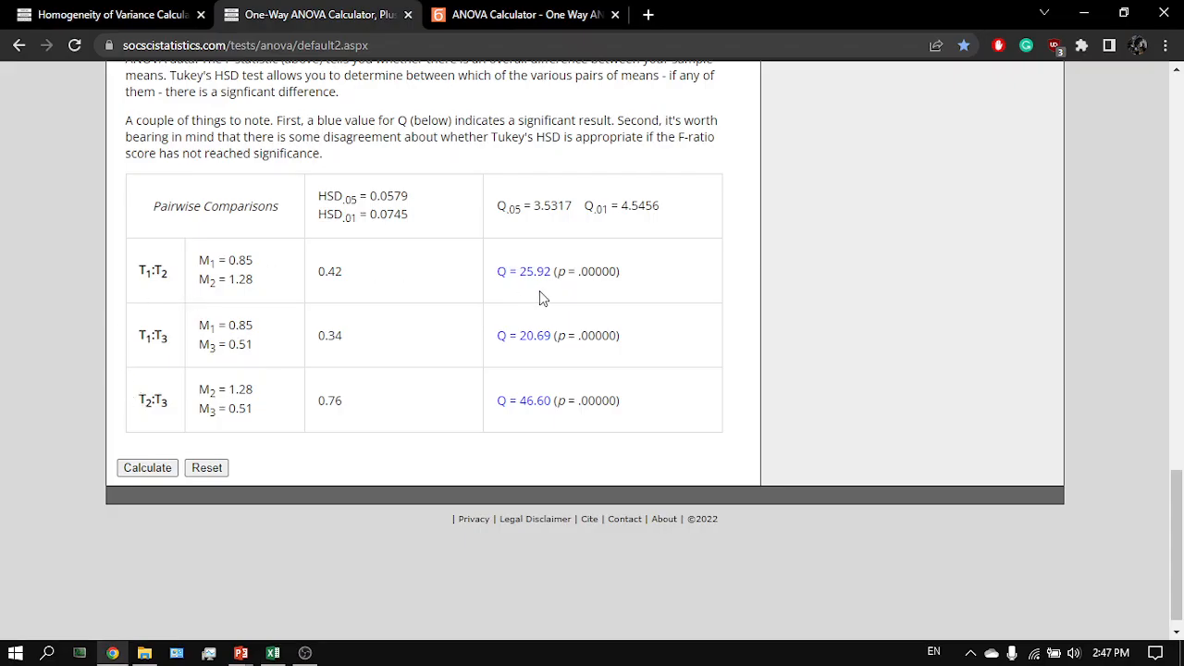
pyautogui.moveTo(571, 274); pyautogui.dragTo(635, 281)
pyautogui.hotkey('alt', 'Tab')
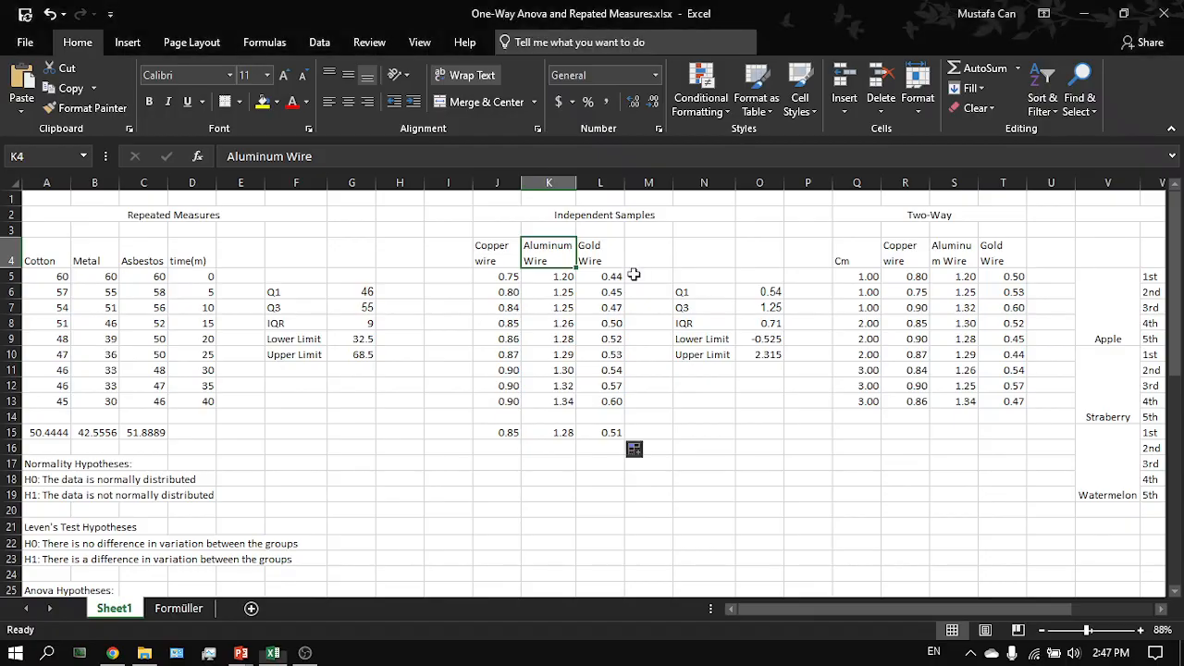
pyautogui.hotkey('alt', 'Tab')
pyautogui.click(615, 274)
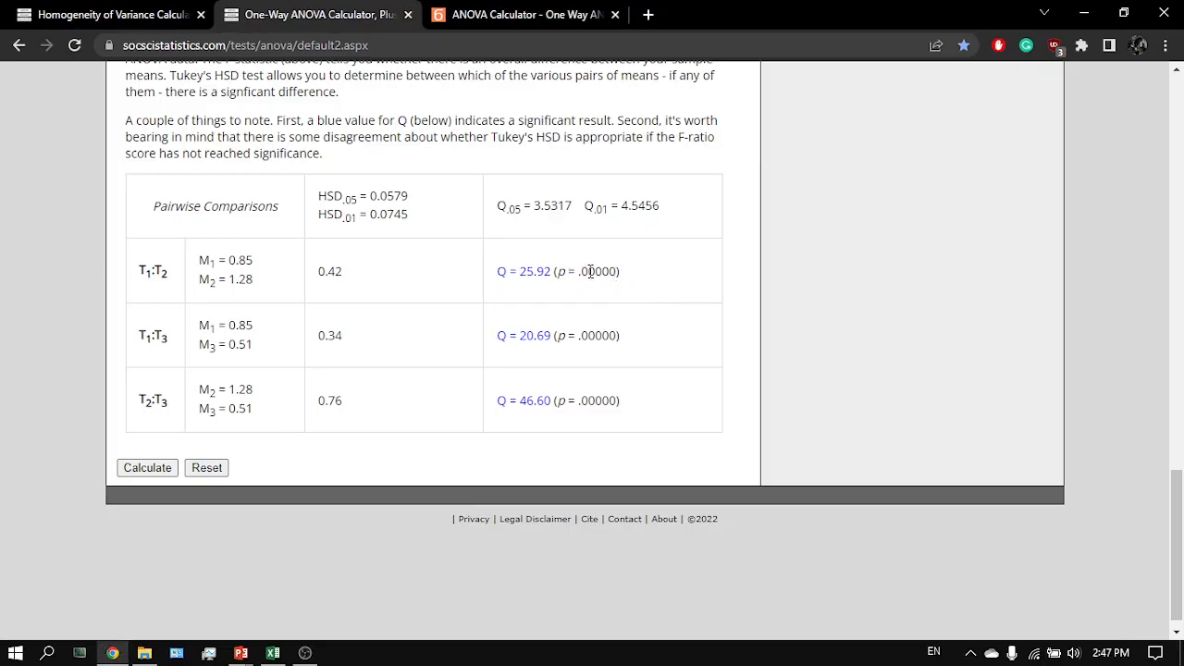
pyautogui.moveTo(572, 273); pyautogui.dragTo(635, 274)
pyautogui.click(634, 275)
# Step: Return to Excel and enter p=0.0000 in J26 and a=0.05 in J27 beside the Anova hypotheses
pyautogui.hotkey('alt', 'Tab')
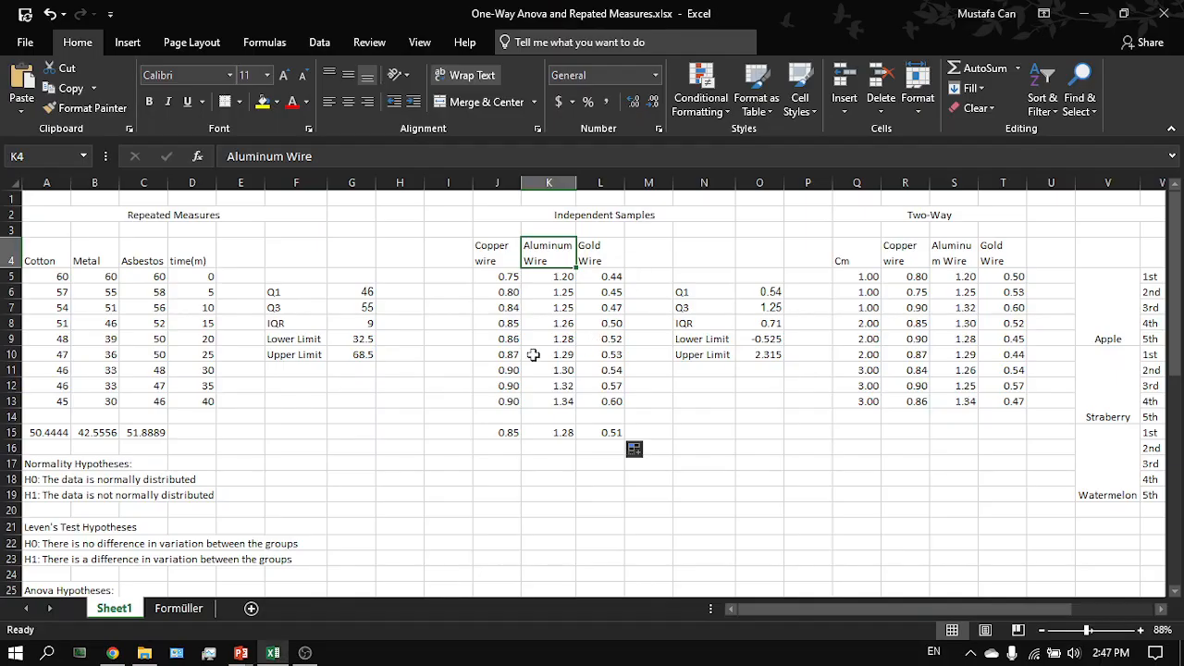
pyautogui.scroll(-2, 397, 400)
pyautogui.click(485, 468)
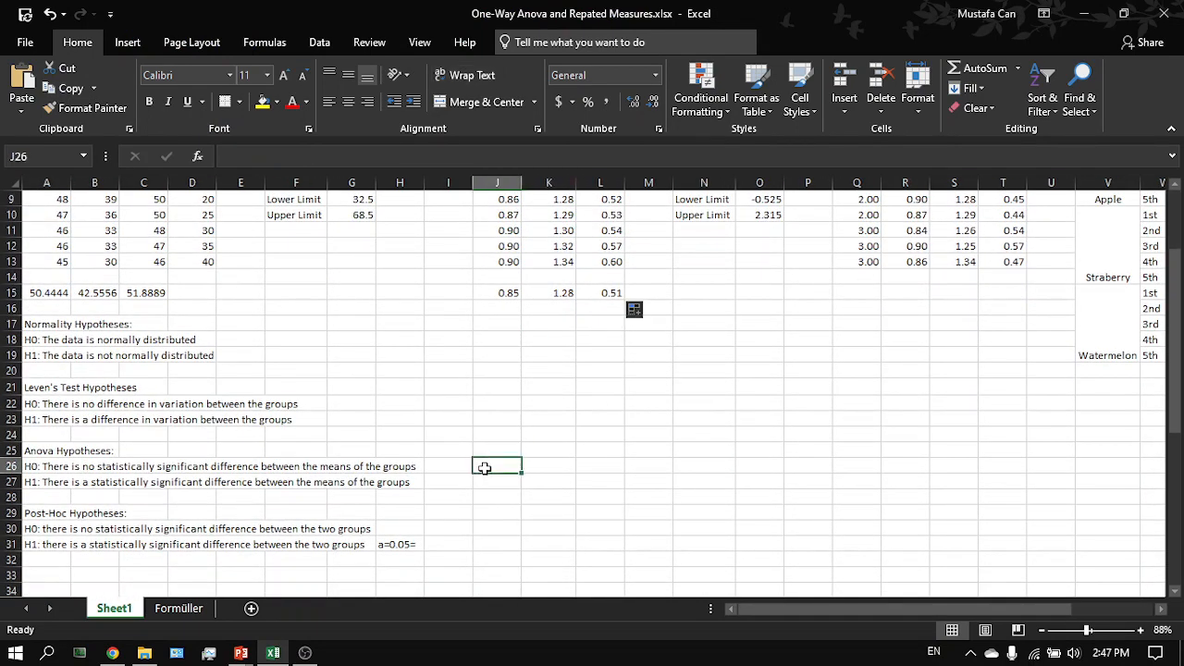
pyautogui.write('p=0.00')
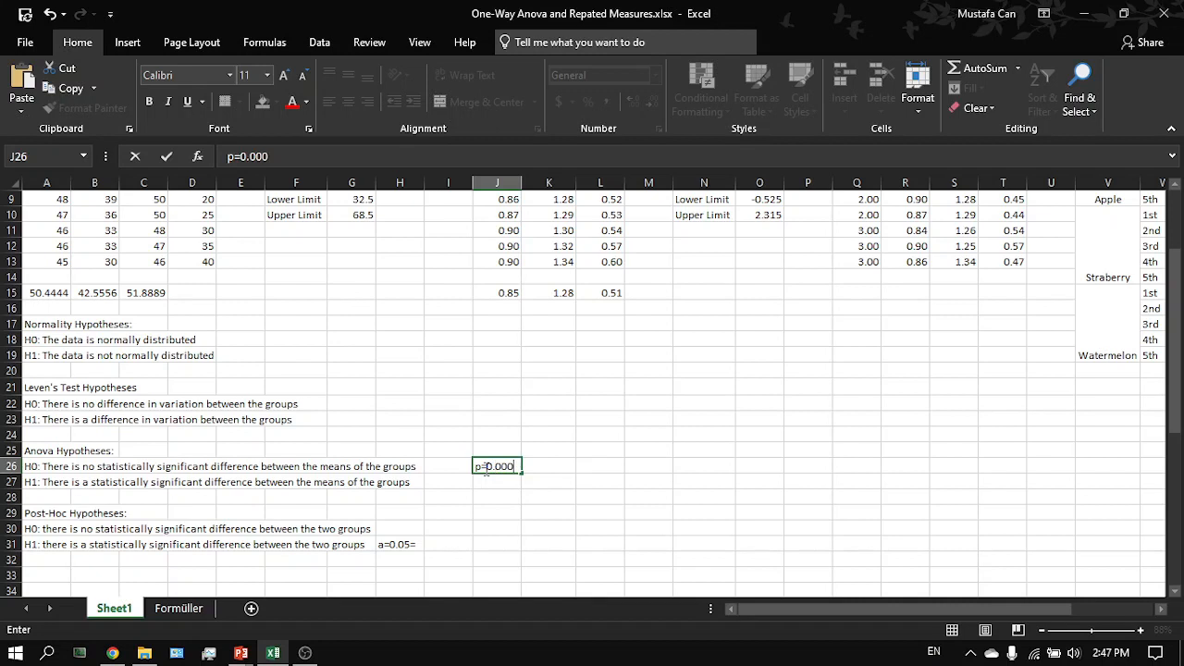
pyautogui.write('0')
pyautogui.press('Return')
pyautogui.write('a=')
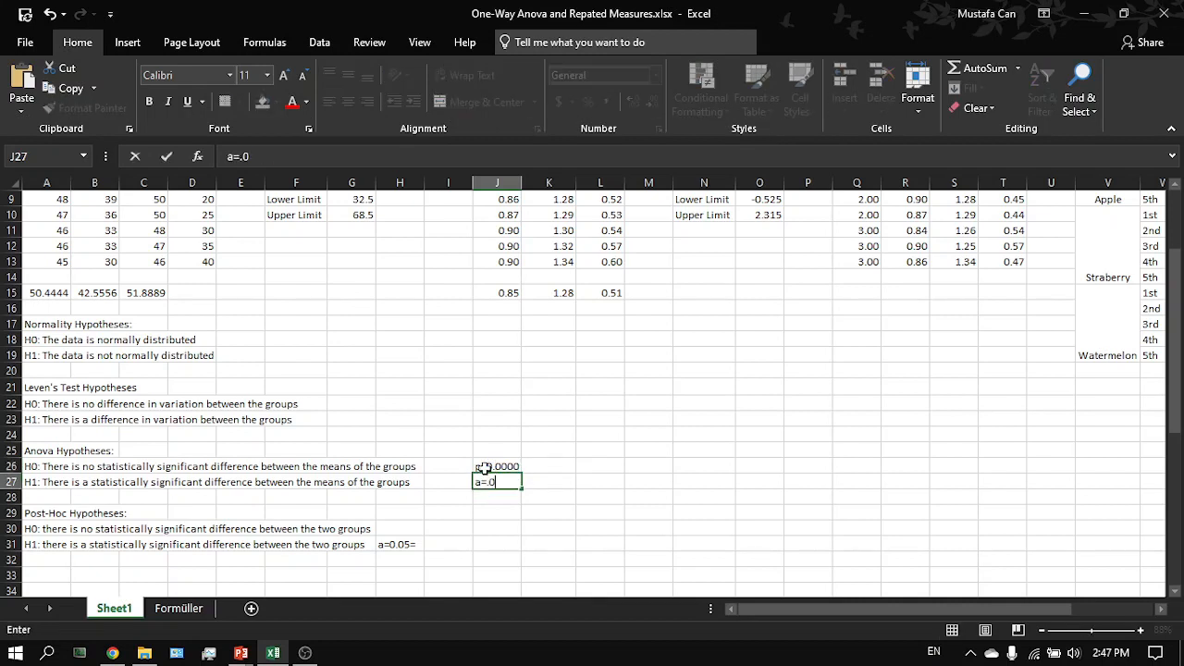
pyautogui.write('0.05')
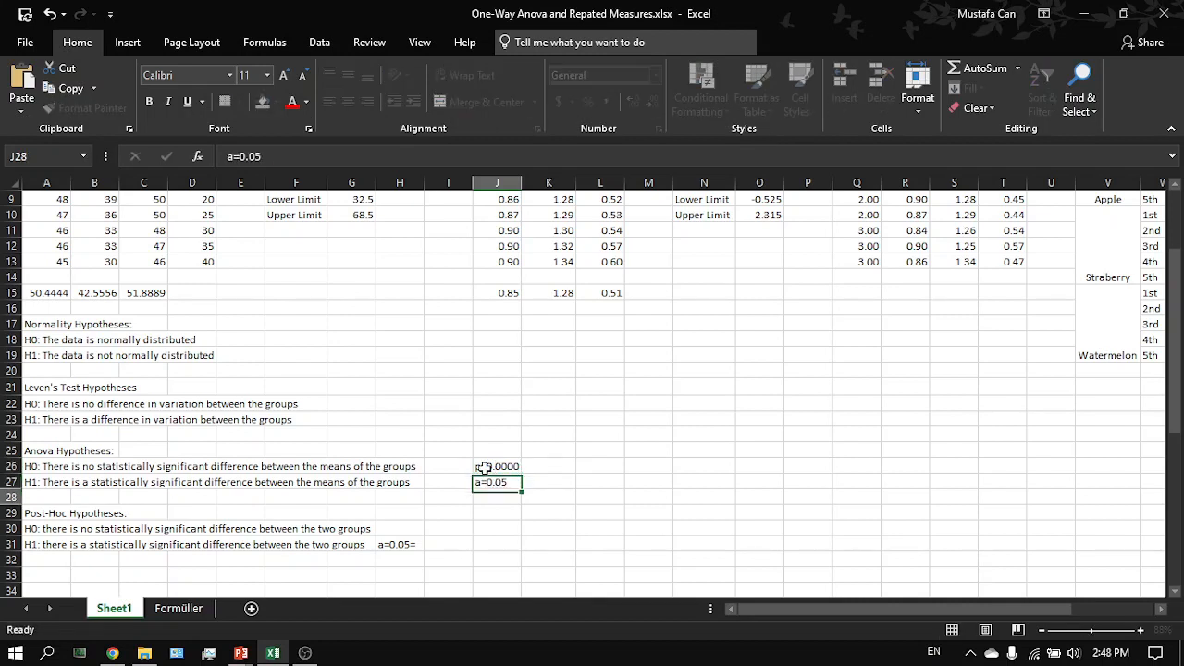
pyautogui.press('Return')
# Step: Move the p and a entries to I30:I31 beside the Post-Hoc hypotheses and clear the old a=0.05= note in H31
pyautogui.moveTo(481, 469); pyautogui.dragTo(490, 483)
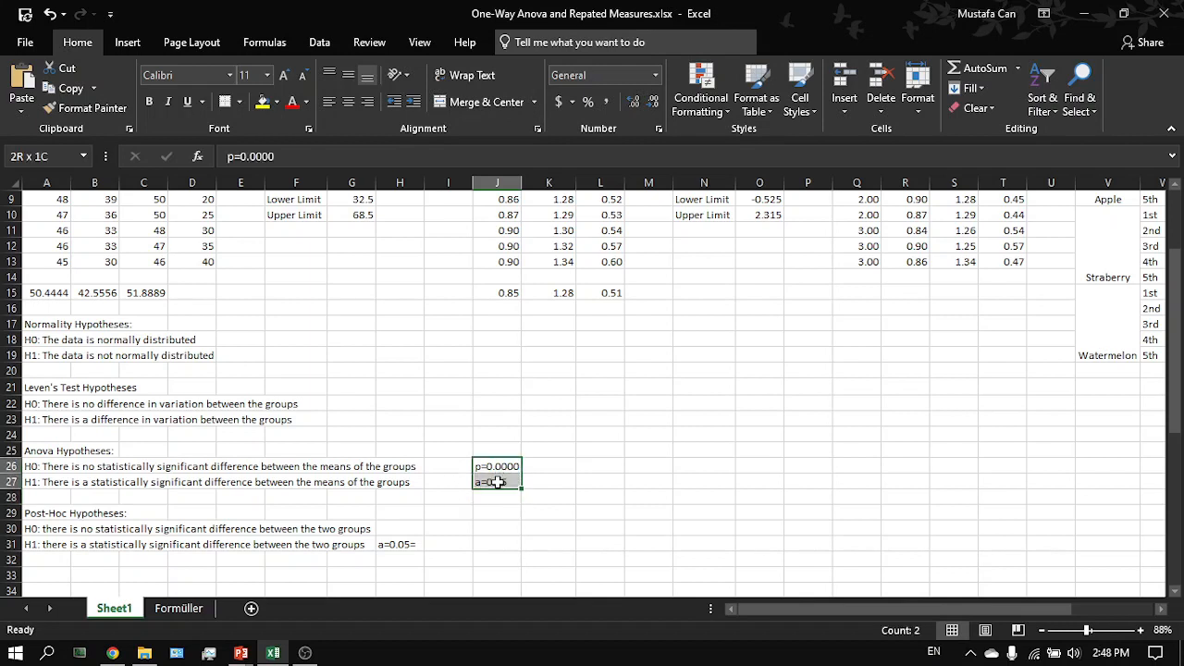
pyautogui.write('x')
pyautogui.hotkey('ctrl', 'x')
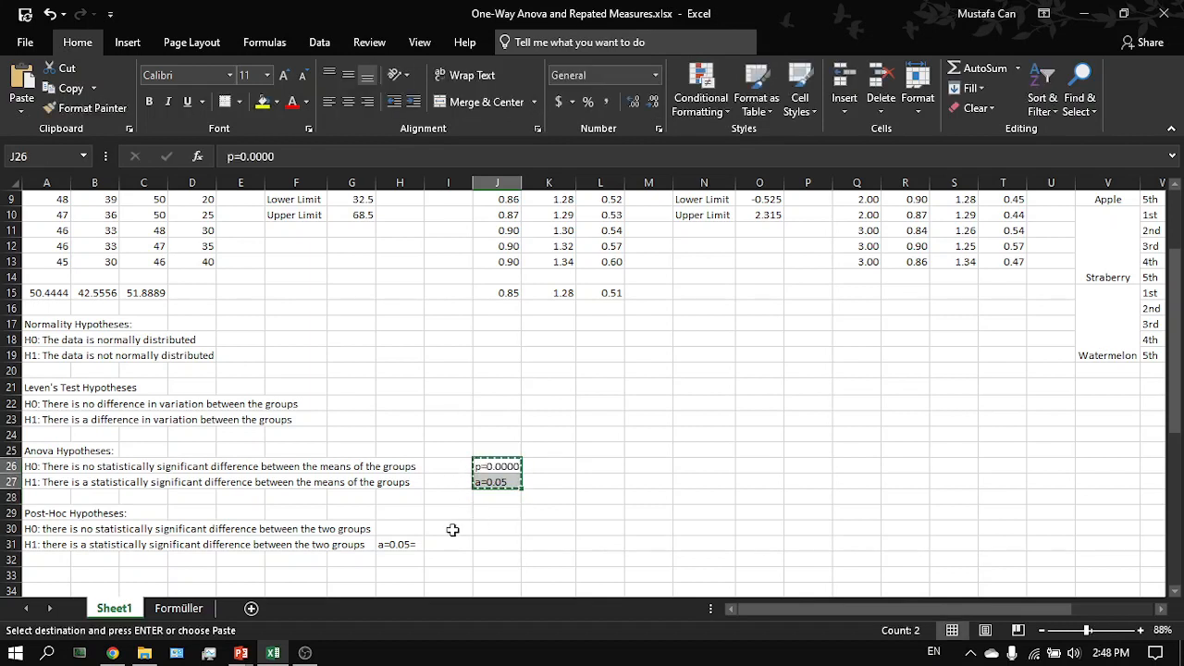
pyautogui.click(442, 528)
pyautogui.hotkey('ctrl', 'v')
pyautogui.click(406, 544)
pyautogui.press('Delete')
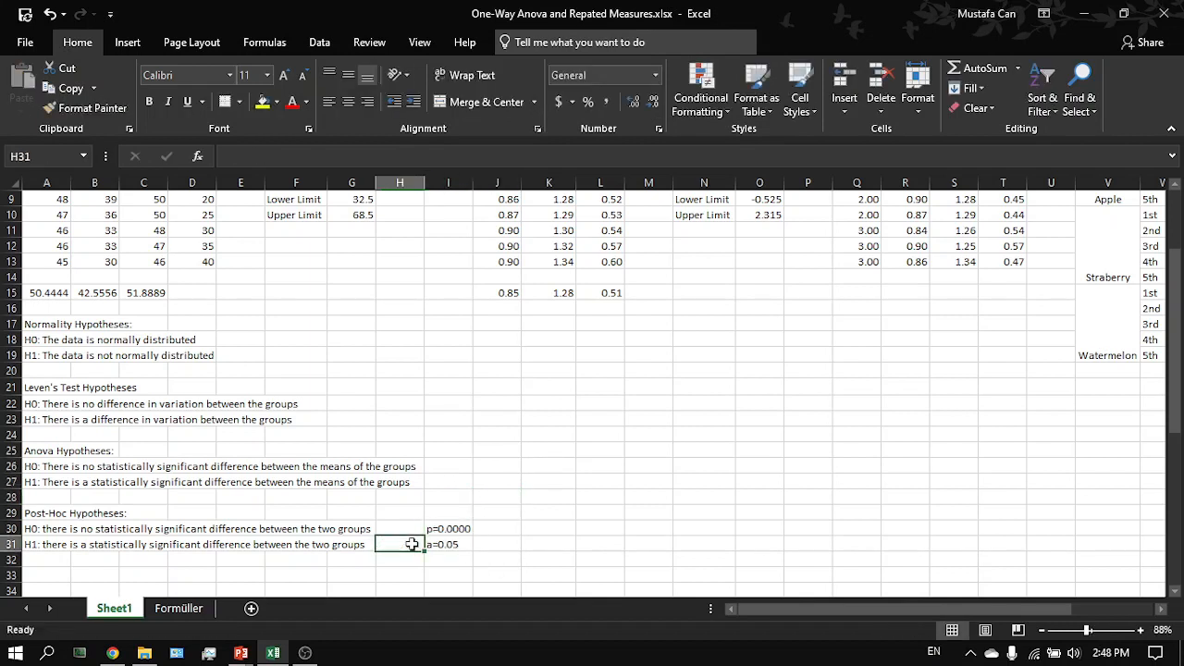
# Step: Read the Post-Hoc H0 and H1 hypotheses in rows 30 and 31, and look back at the copper and aluminum wire columns
pyautogui.scroll(-1, 152, 532)
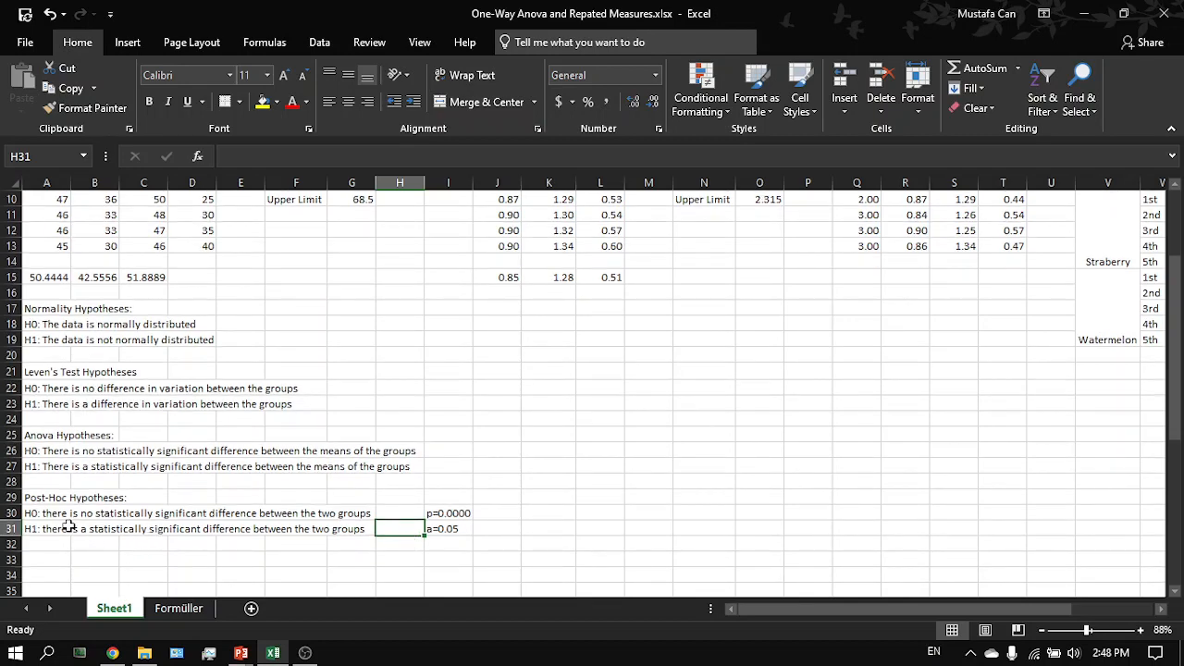
pyautogui.moveTo(31, 514); pyautogui.dragTo(334, 513)
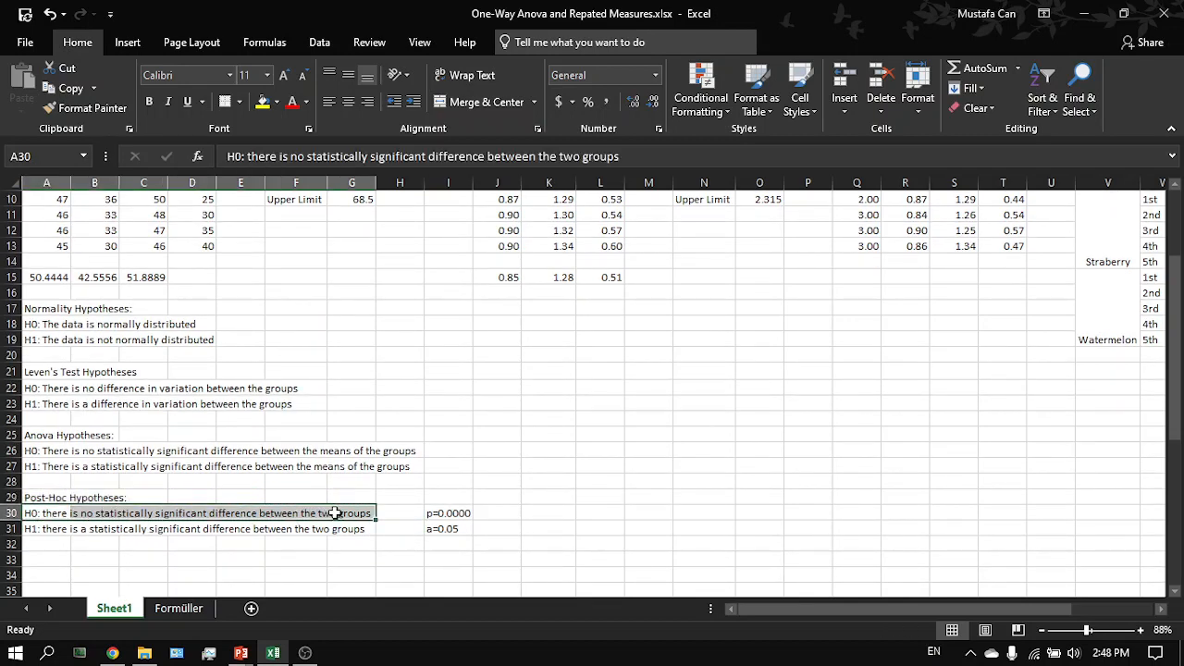
pyautogui.click(334, 513)
pyautogui.moveTo(48, 526); pyautogui.dragTo(347, 542)
pyautogui.click(351, 528)
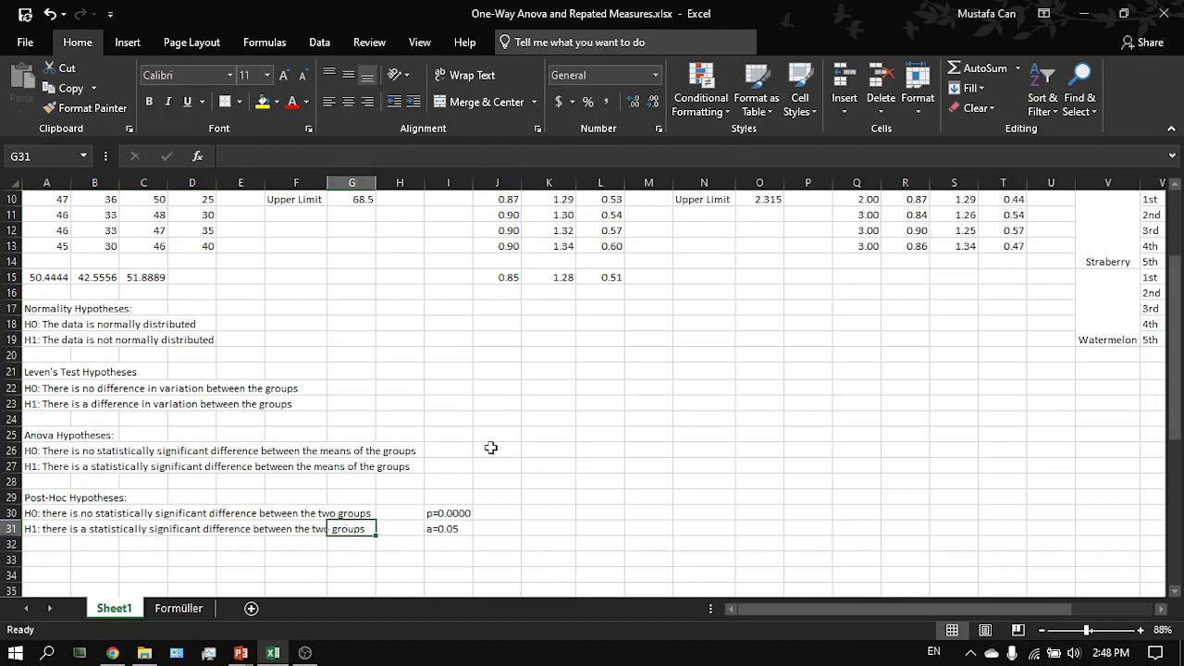
pyautogui.scroll(3, 592, 389)
pyautogui.moveTo(555, 389); pyautogui.dragTo(504, 262)
pyautogui.moveTo(569, 419); pyautogui.dragTo(554, 239)
pyautogui.click(507, 262)
pyautogui.click(554, 239)
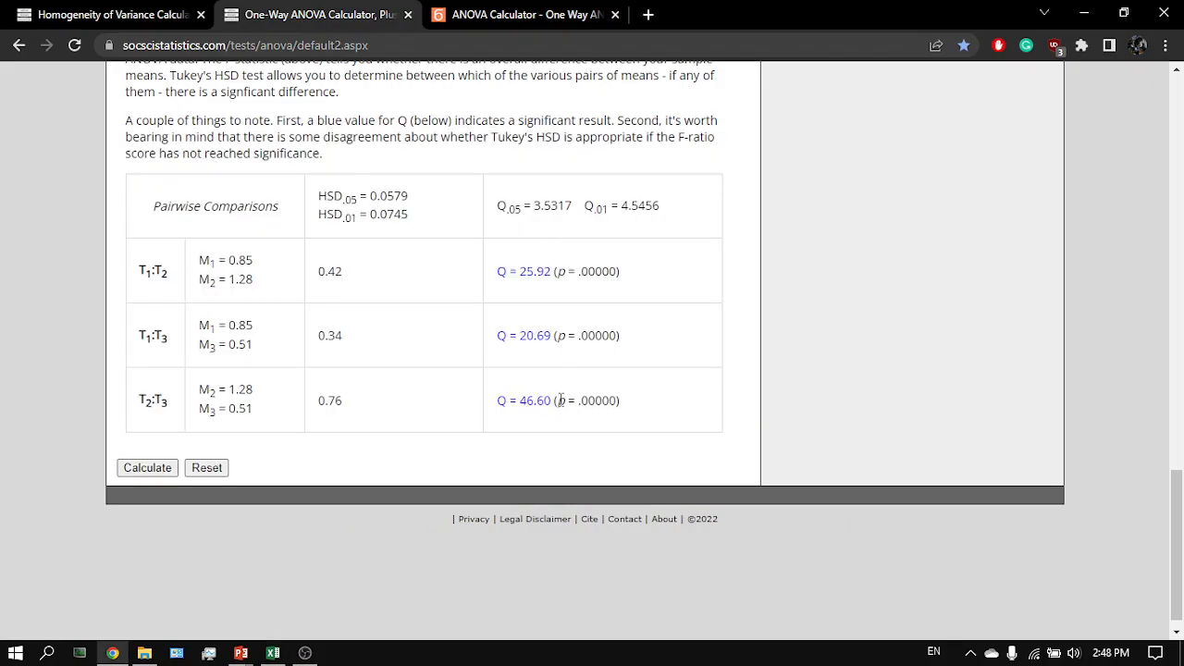
# Step: Match the T1:T3 and T2:T3 Tukey comparisons and their p-values with the copper, aluminum and gold wire columns in Excel
pyautogui.scroll(1, 561, 401)
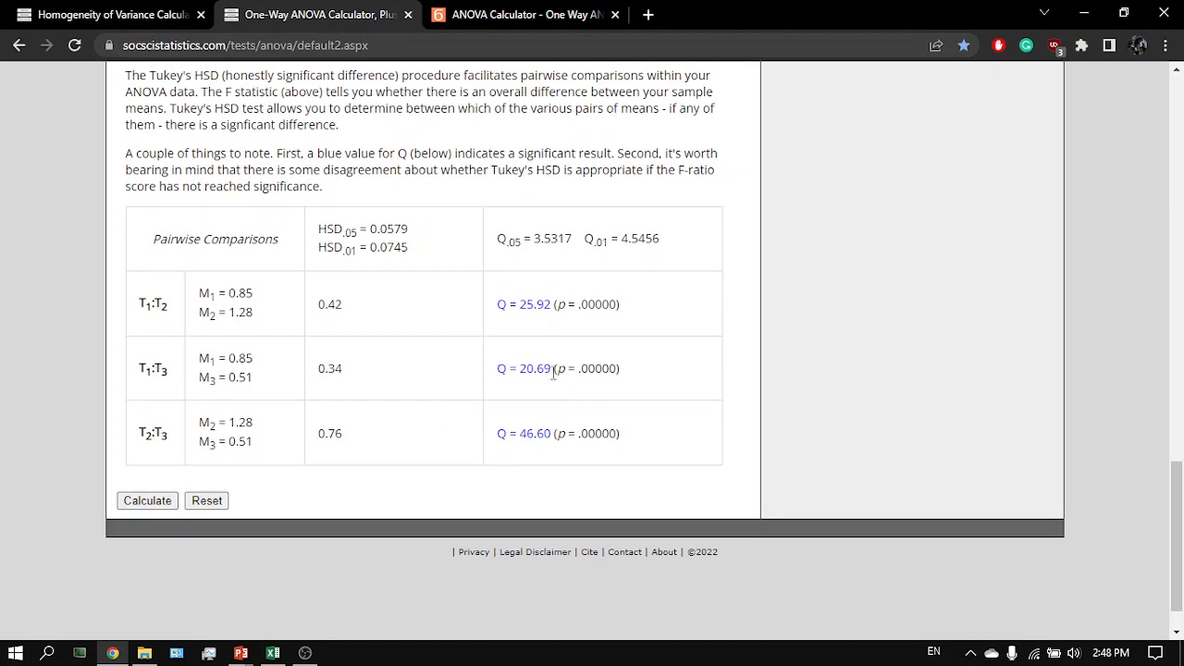
pyautogui.hotkey('alt', 'Tab')
pyautogui.click(602, 237)
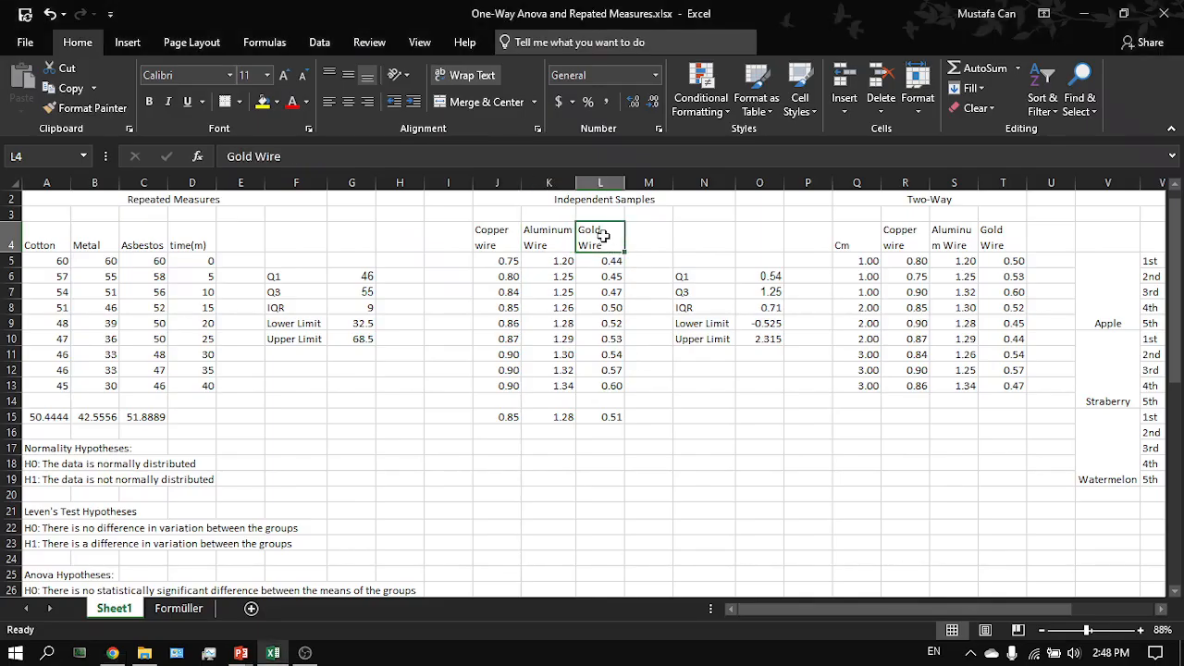
pyautogui.click(498, 231)
pyautogui.hotkey('alt', 'Tab')
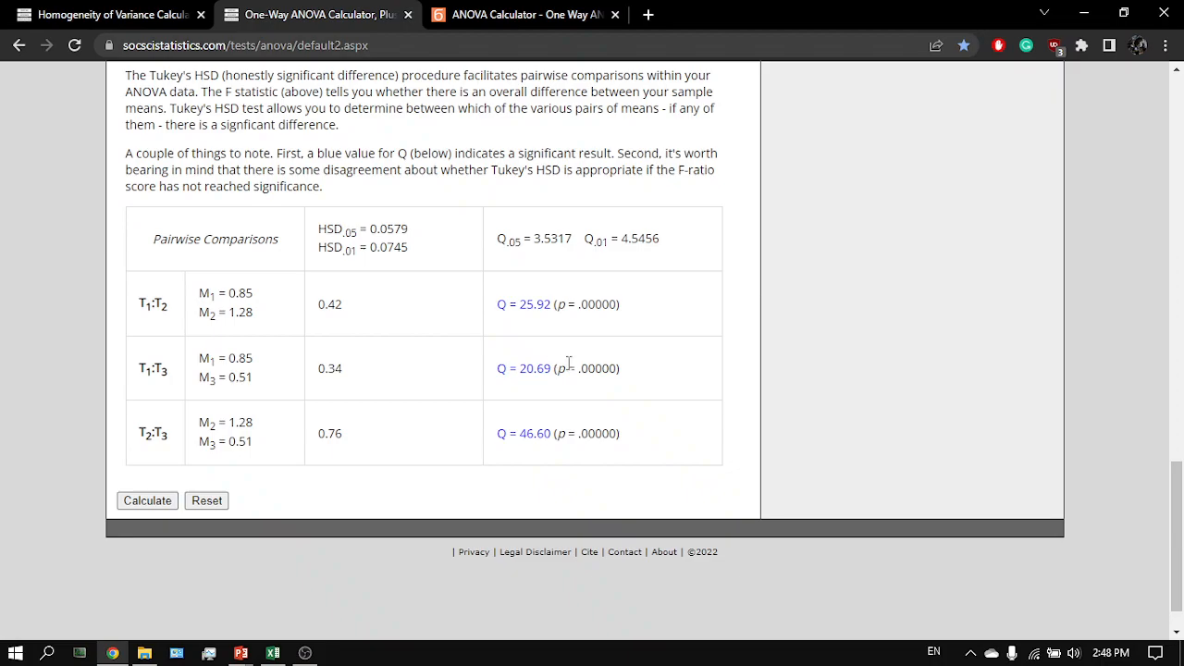
pyautogui.hotkey('alt', 'Tab')
pyautogui.click(539, 231)
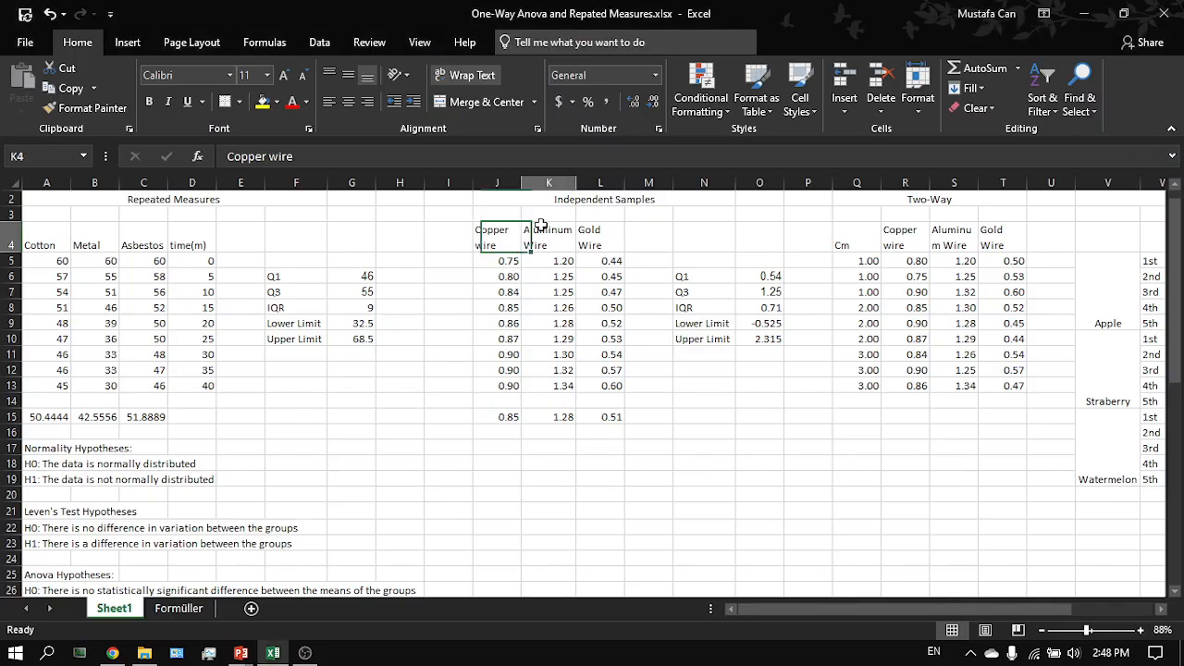
pyautogui.click(595, 239)
pyautogui.hotkey('alt', 'Tab')
# Step: Return to Excel and clear the p and a entries beside the Post-Hoc hypotheses
pyautogui.hotkey('alt', 'Tab')
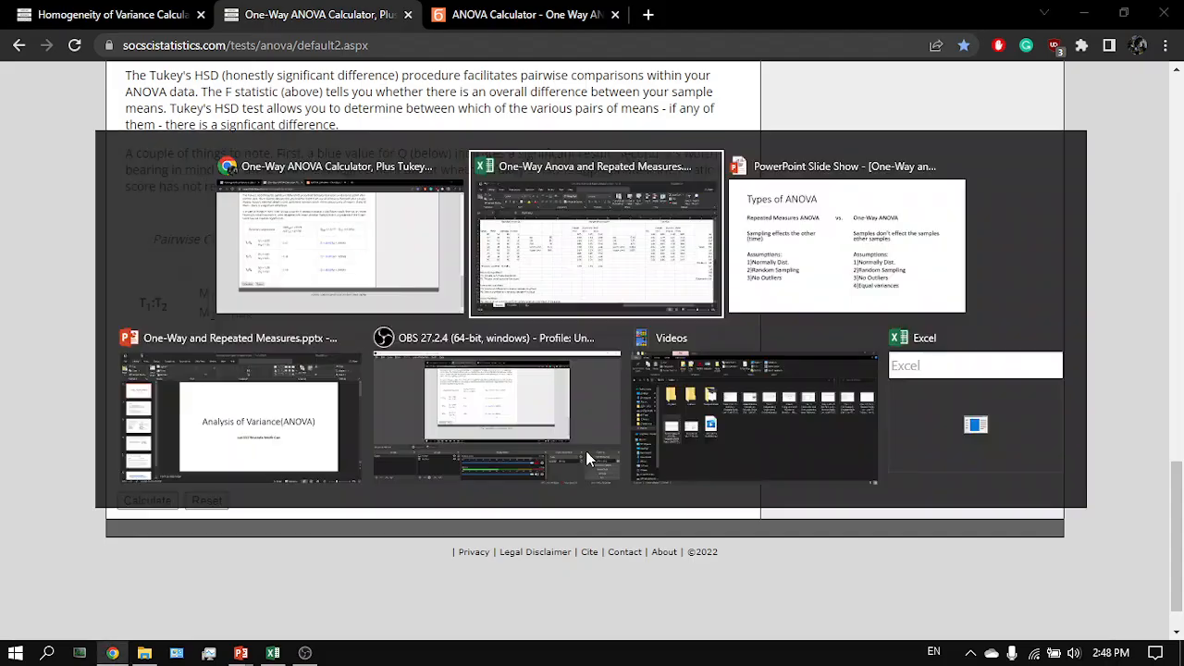
pyautogui.scroll(-3, 483, 463)
pyautogui.moveTo(484, 465); pyautogui.dragTo(450, 533)
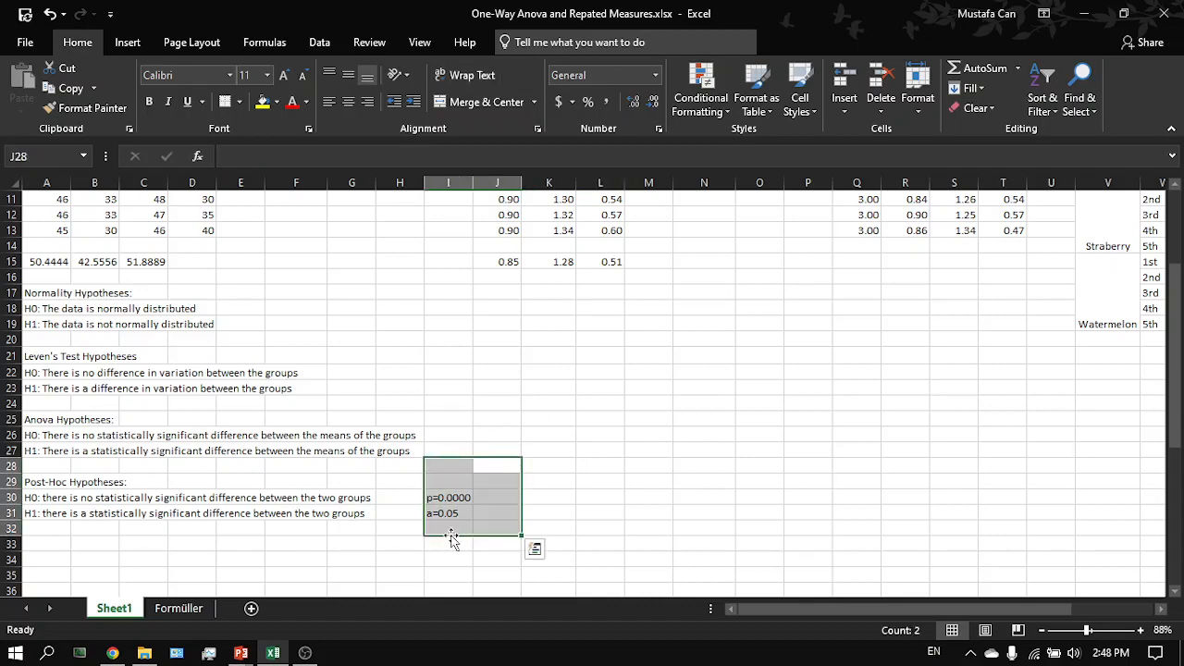
pyautogui.press('Delete')
# Step: Delete the old averages in J15:L15 below the three wire columns
pyautogui.scroll(3, 451, 537)
pyautogui.hscroll(1, 451, 536)
pyautogui.moveTo(561, 434); pyautogui.dragTo(442, 436)
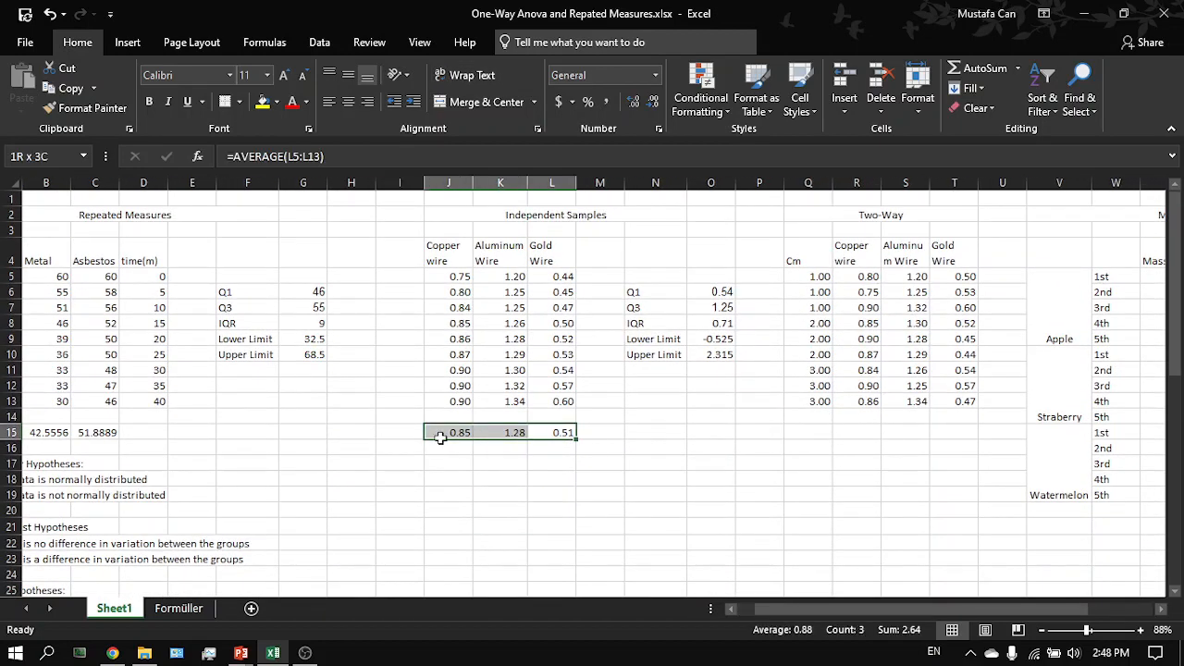
pyautogui.press('Delete')
pyautogui.click(462, 470)
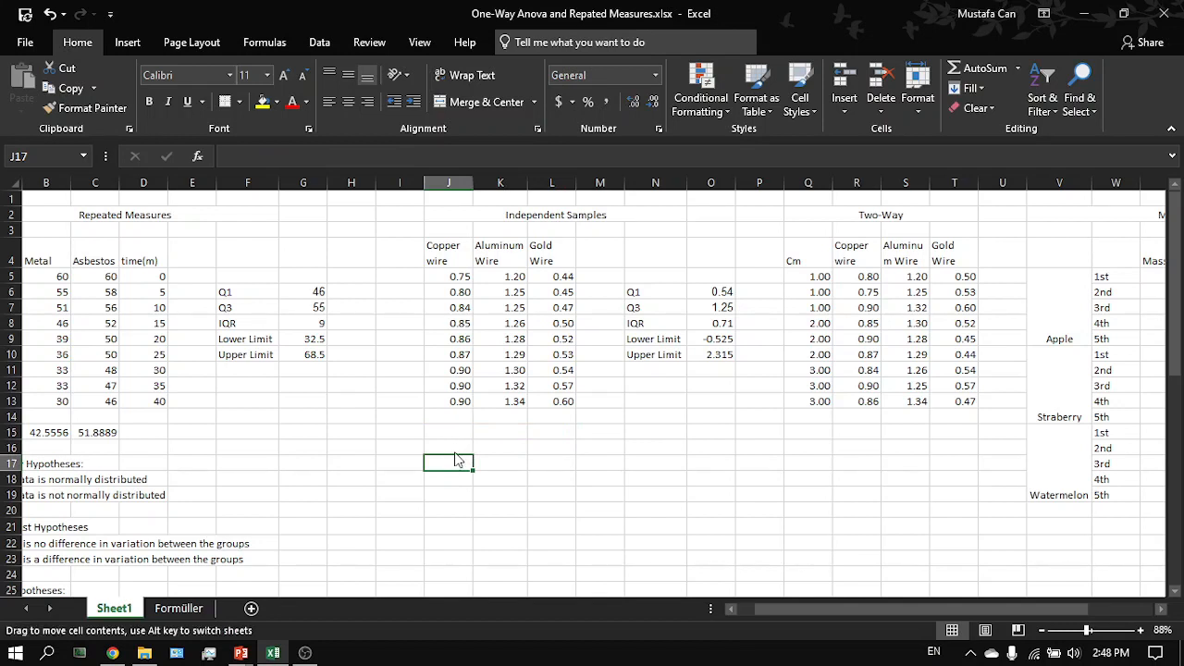
pyautogui.click(459, 445)
pyautogui.write('=')
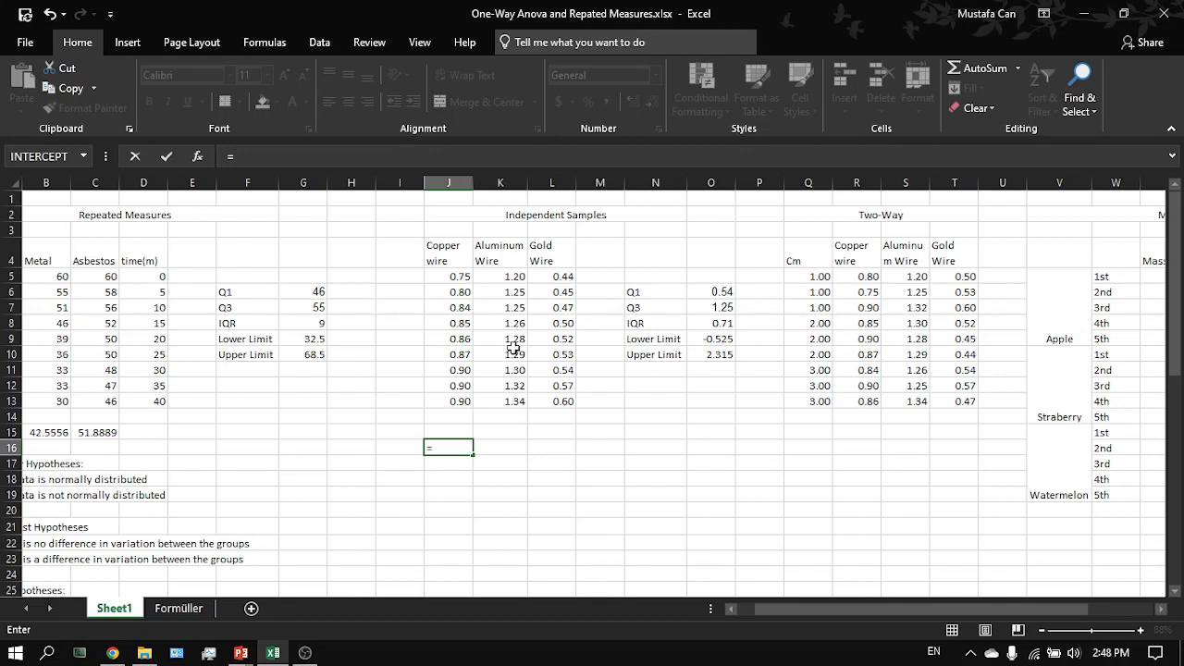
pyautogui.moveTo(519, 270); pyautogui.dragTo(516, 401)
pyautogui.press('Escape')
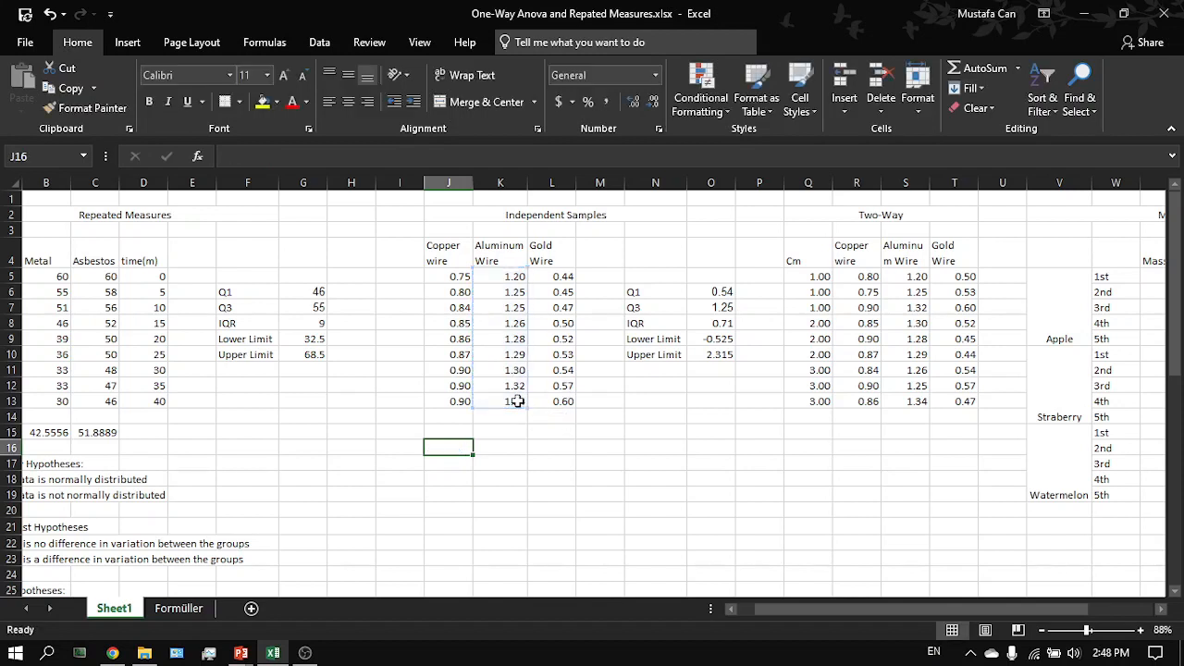
# Step: Calculate the copper wire average in J16 with =AVERAGE(J5:J13) and fill the formula across to L16
pyautogui.write('=')
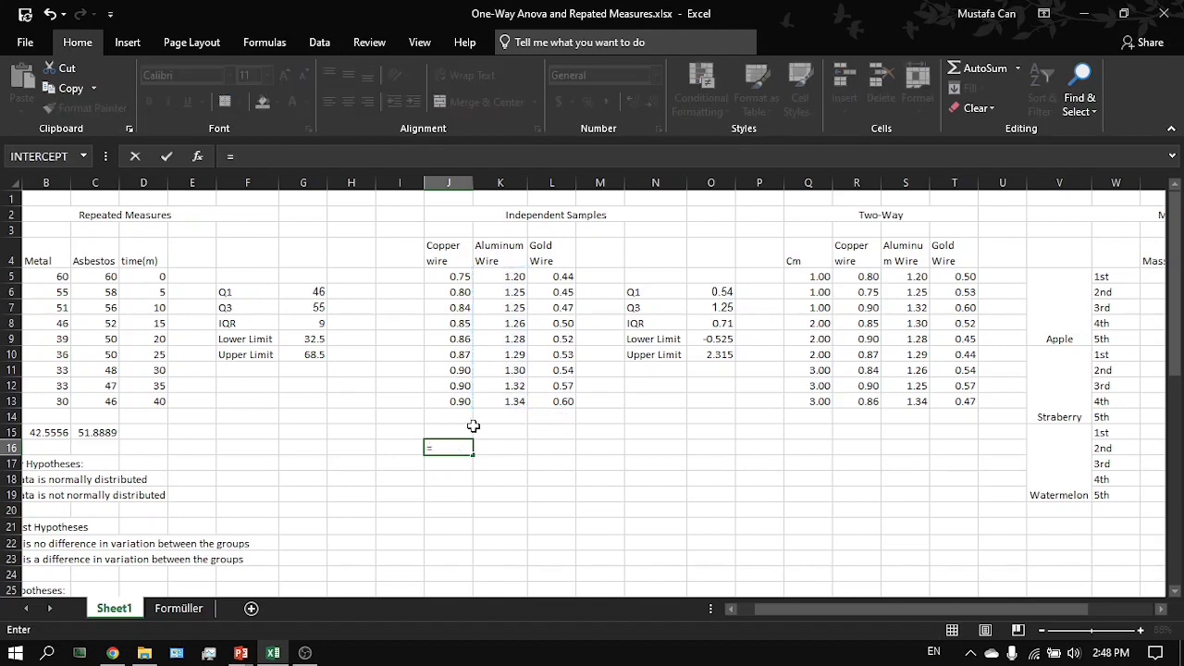
pyautogui.write('aver')
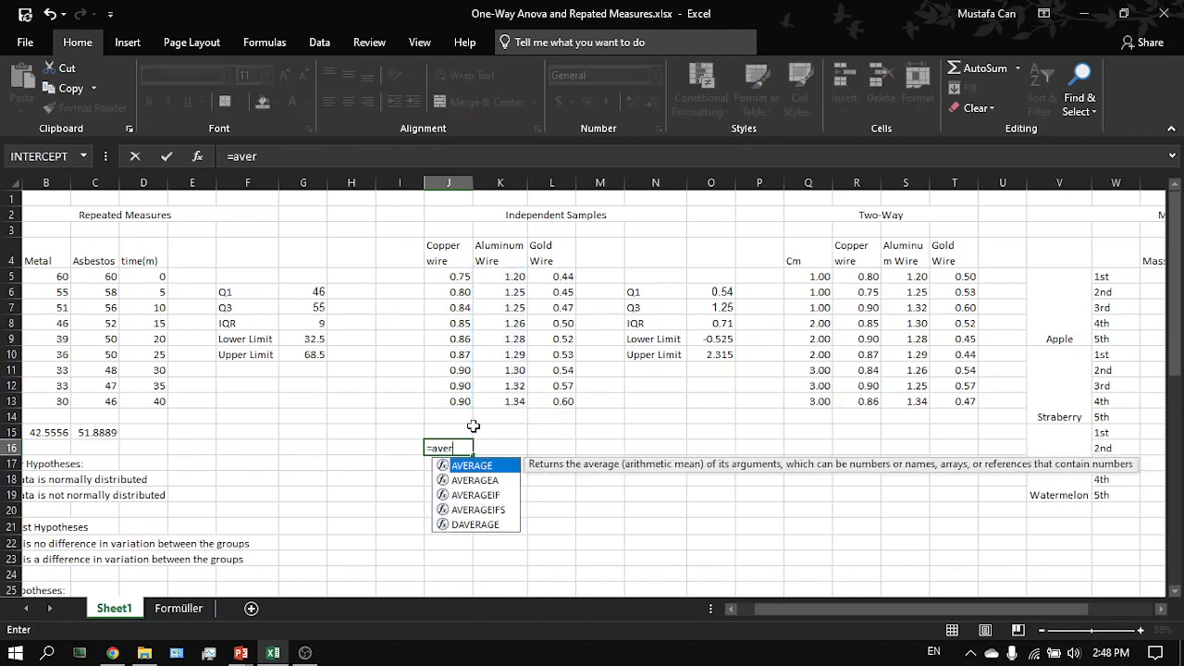
pyautogui.doubleClick(474, 465)
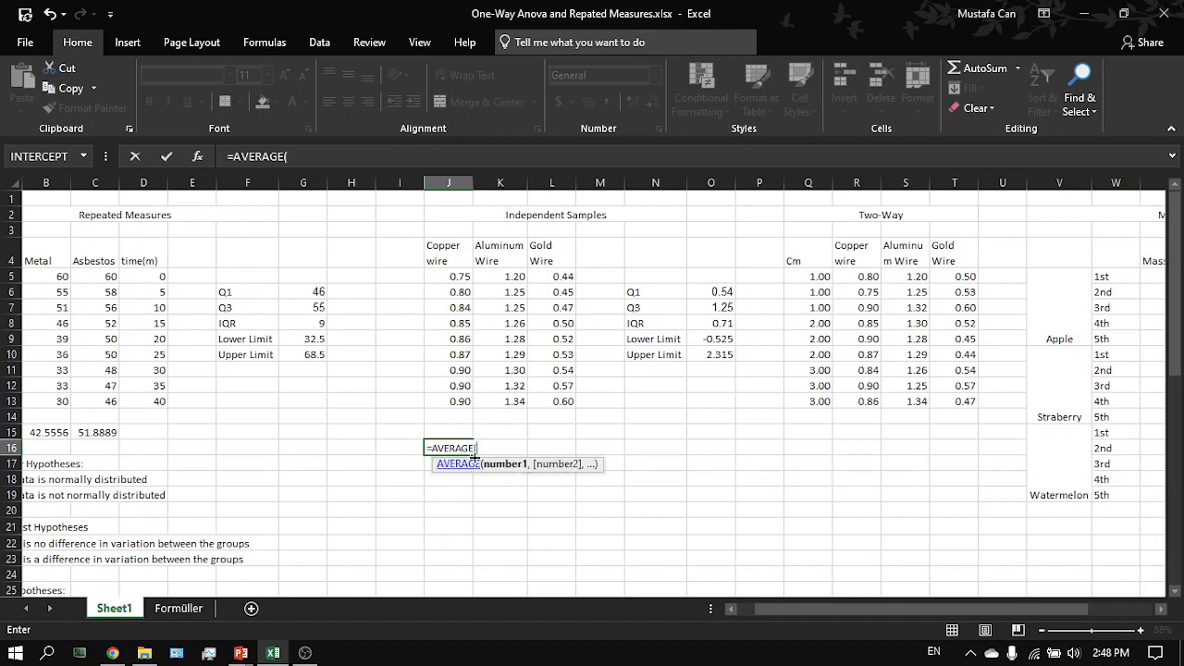
pyautogui.moveTo(465, 399); pyautogui.dragTo(450, 279)
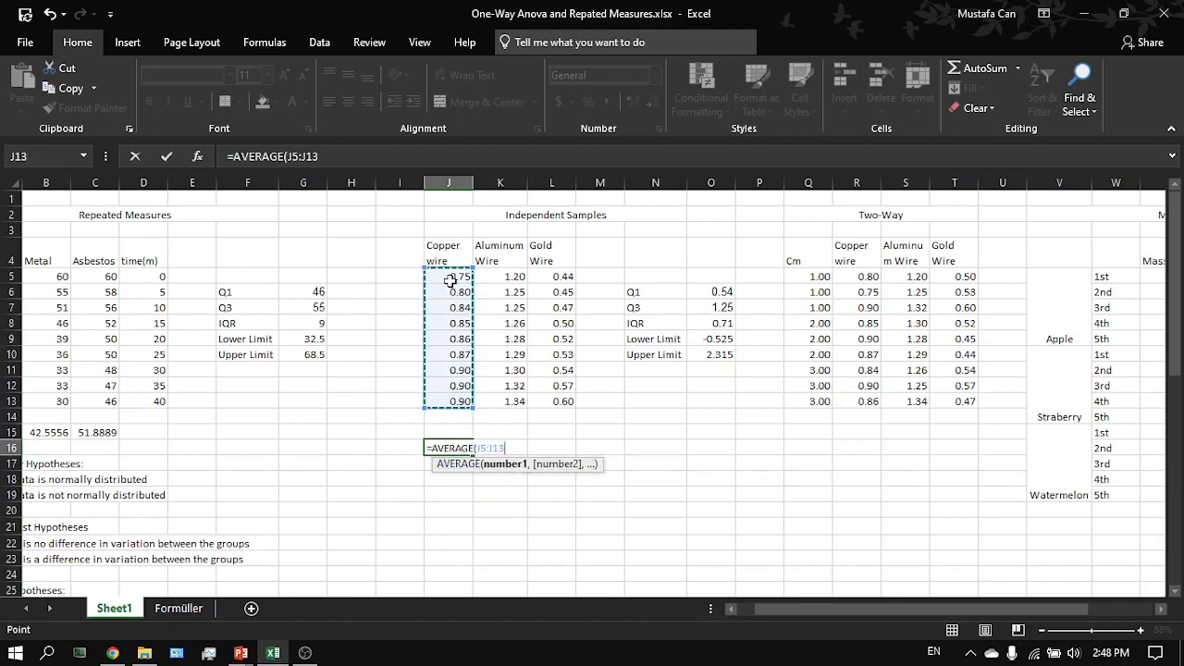
pyautogui.press('Return')
pyautogui.click(458, 448)
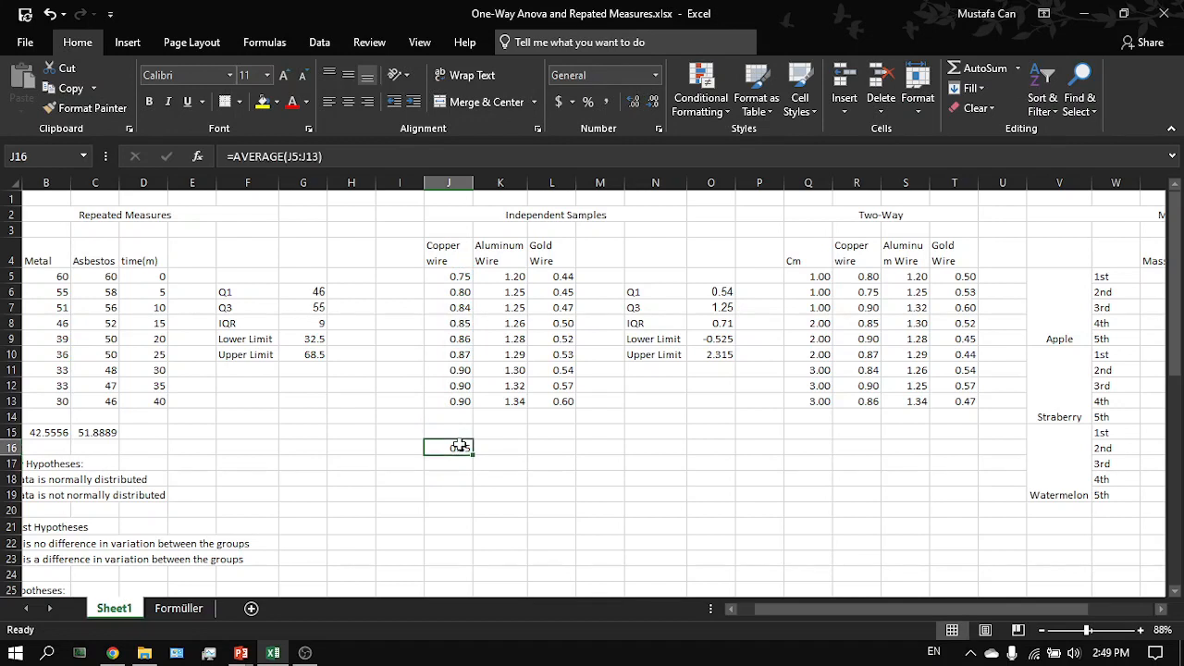
pyautogui.moveTo(472, 455); pyautogui.dragTo(568, 458)
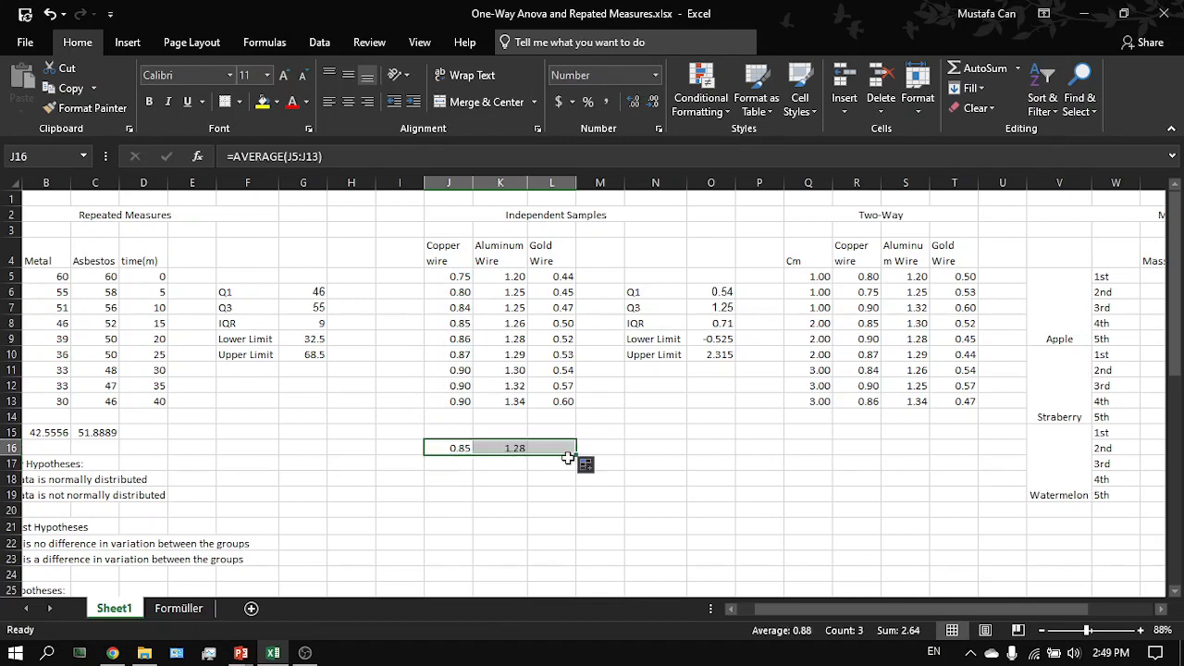
# Step: Calculate the copper wire standard deviation in J17 with =STDEV.S(J5:J13) and fill the formula across to L17
pyautogui.click(452, 464)
pyautogui.write('=std')
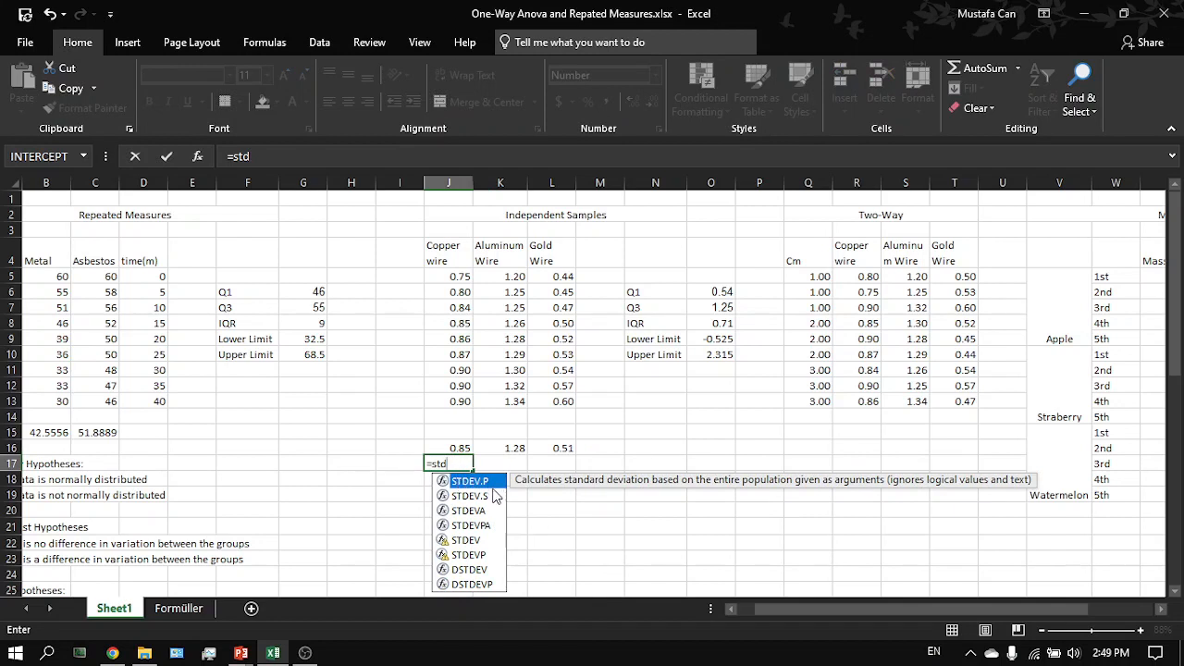
pyautogui.click(489, 497)
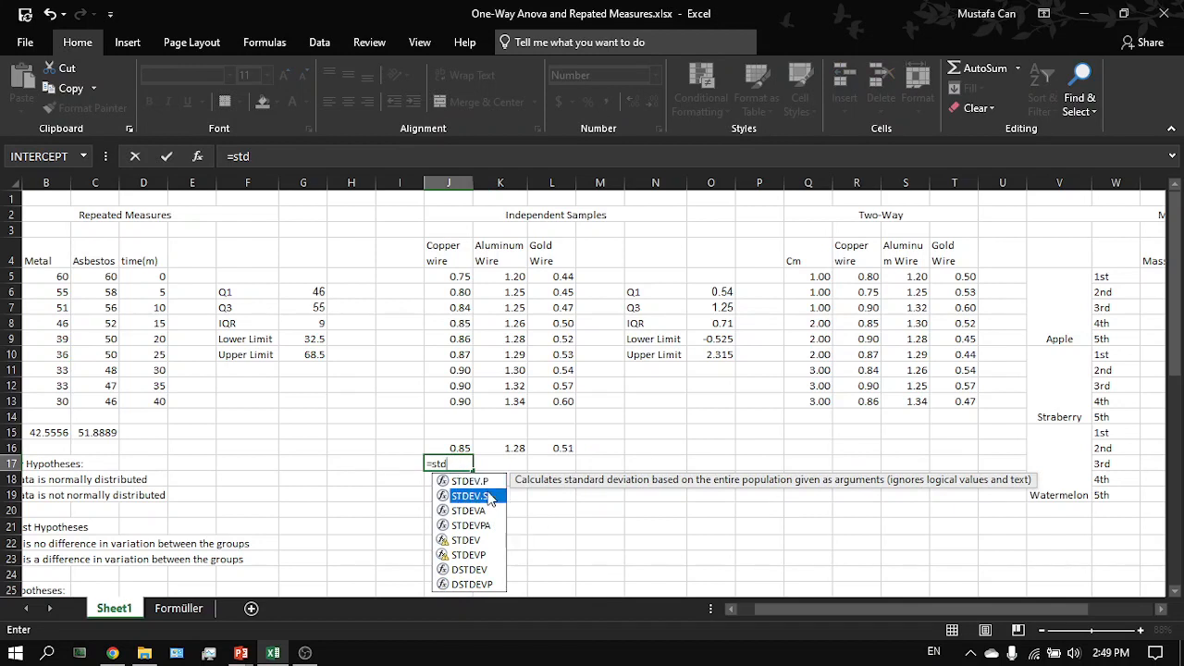
pyautogui.doubleClick(487, 496)
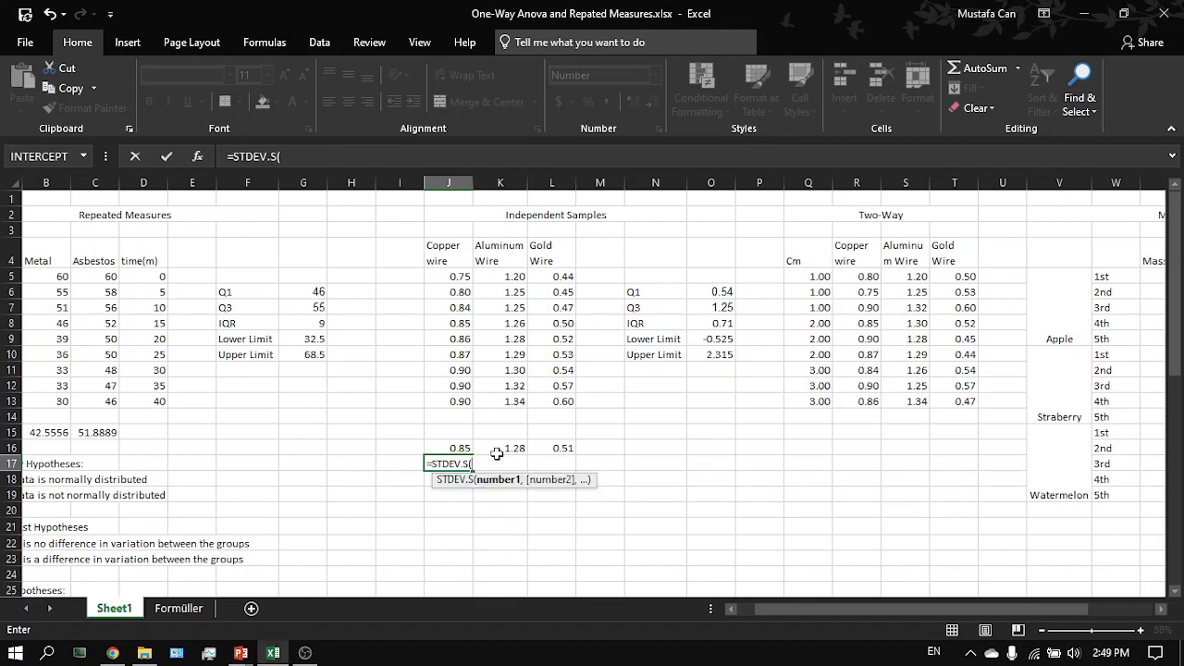
pyautogui.moveTo(458, 404); pyautogui.dragTo(459, 279)
pyautogui.press('Return')
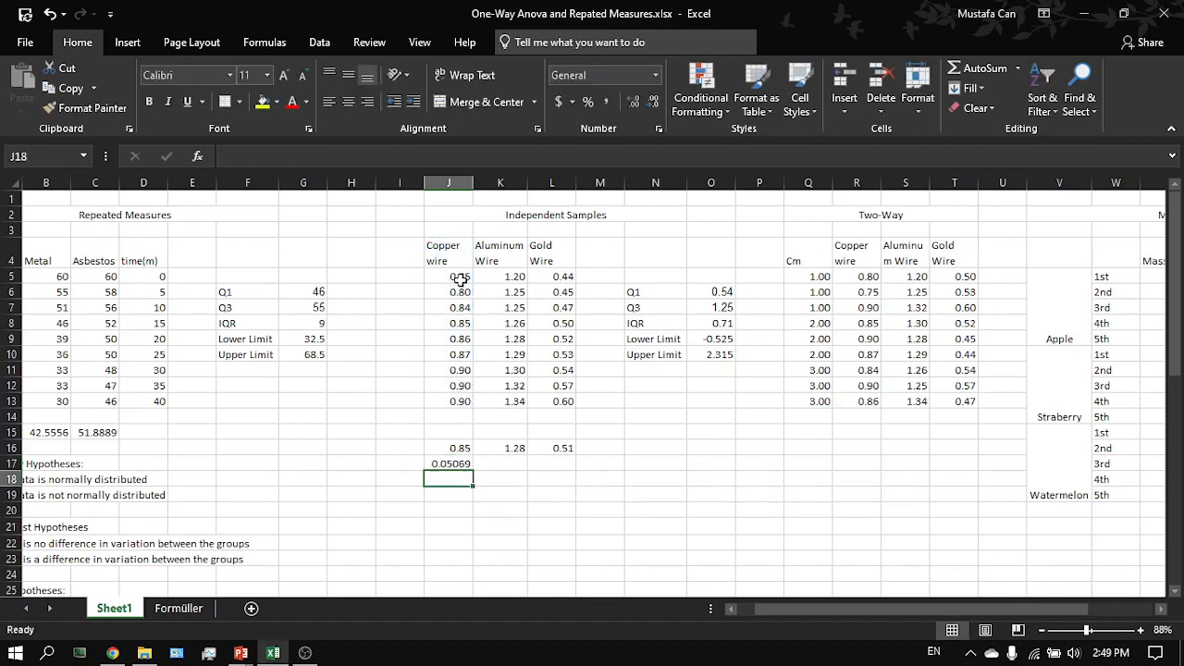
pyautogui.click(463, 464)
pyautogui.moveTo(472, 471); pyautogui.dragTo(534, 490)
pyautogui.scroll(-2, 516, 497)
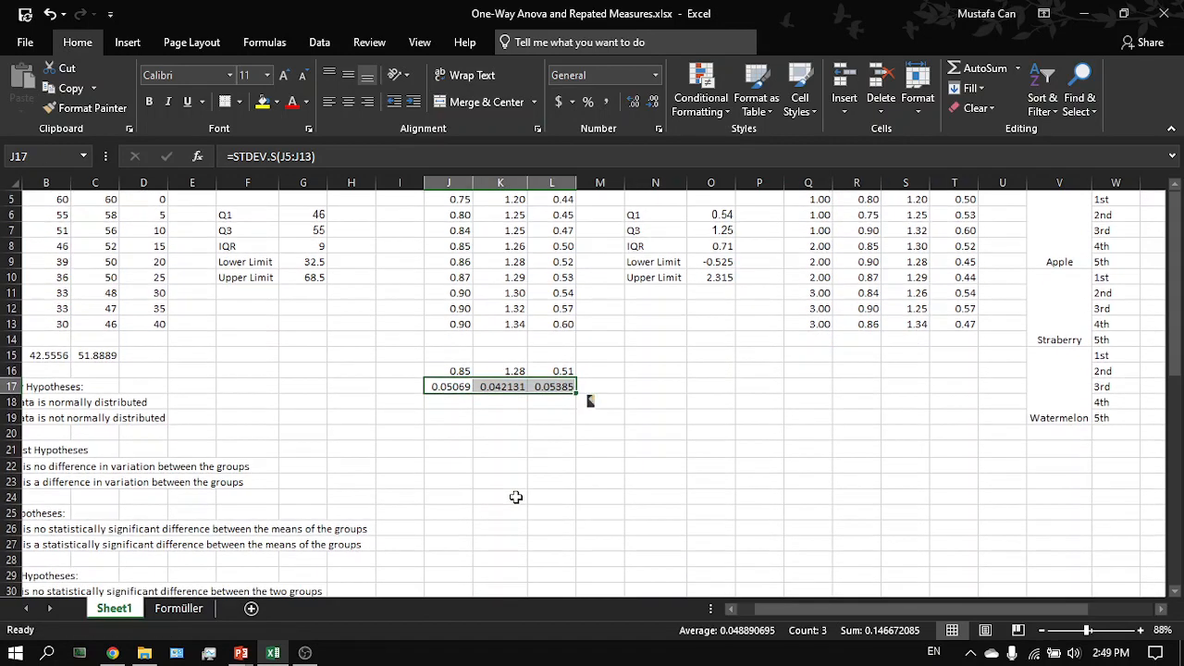
pyautogui.click(502, 417)
pyautogui.scroll(2, 446, 365)
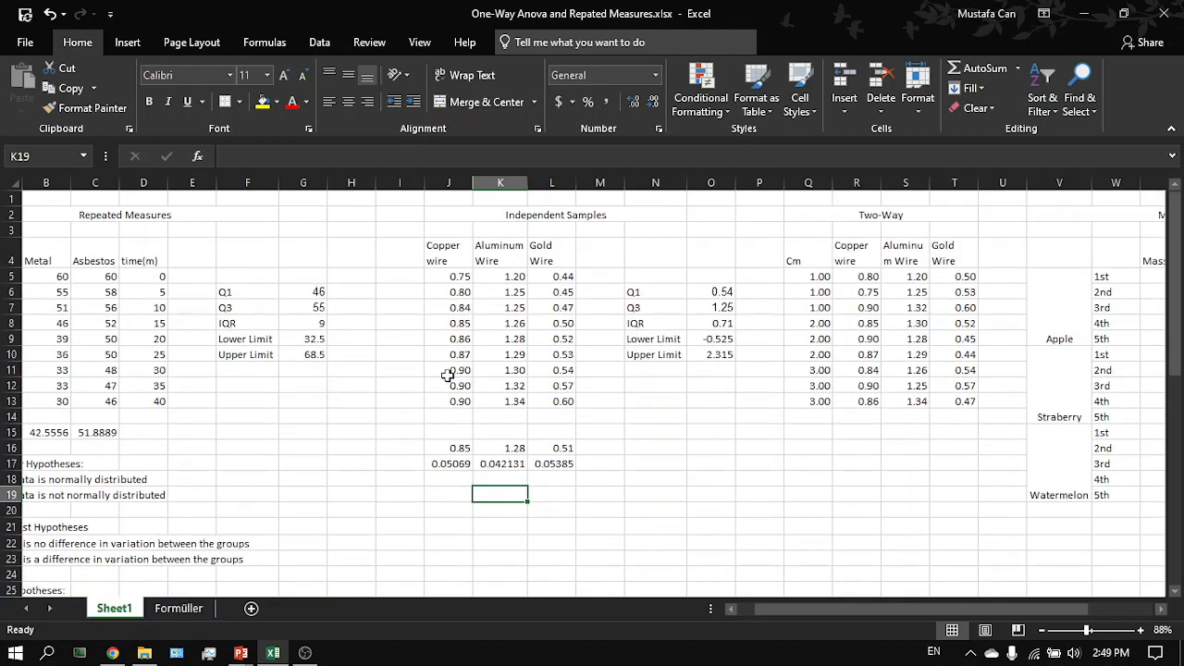
# Step: Insert a 2-D clustered column chart of the averages in J16:L16 with the wire names in J4:L4 as categories, and place it below the data
pyautogui.moveTo(453, 448); pyautogui.dragTo(574, 450)
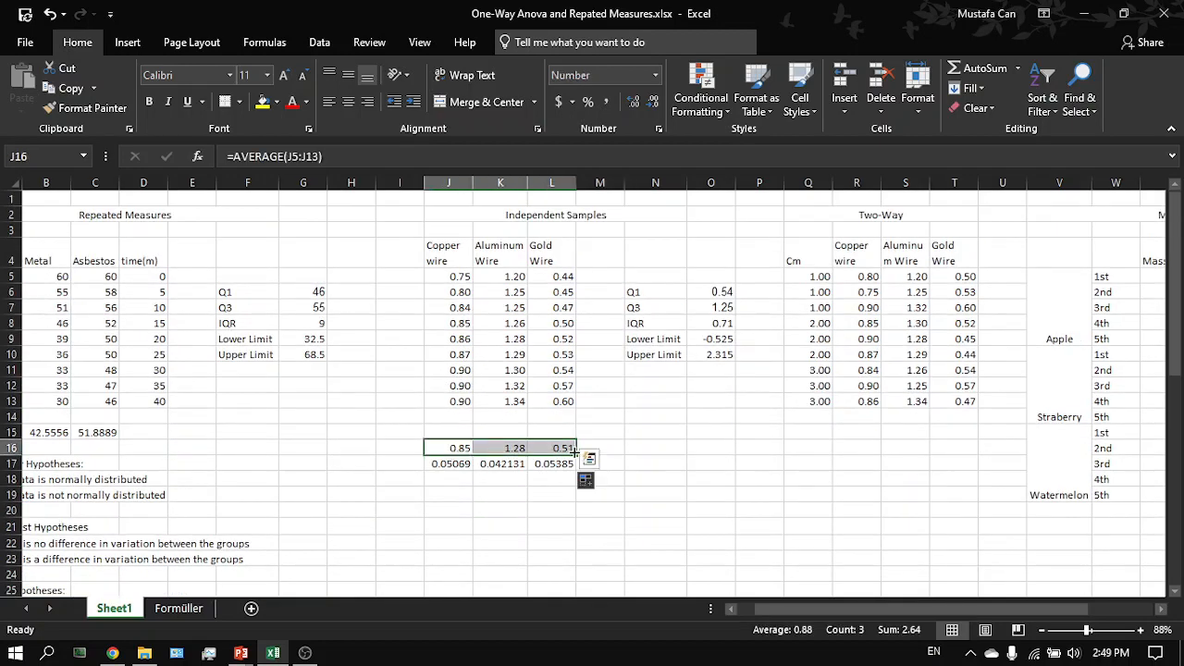
pyautogui.keyDown('ctrl'); pyautogui.moveTo(445, 247); pyautogui.dragTo(543, 248); pyautogui.keyUp('ctrl')
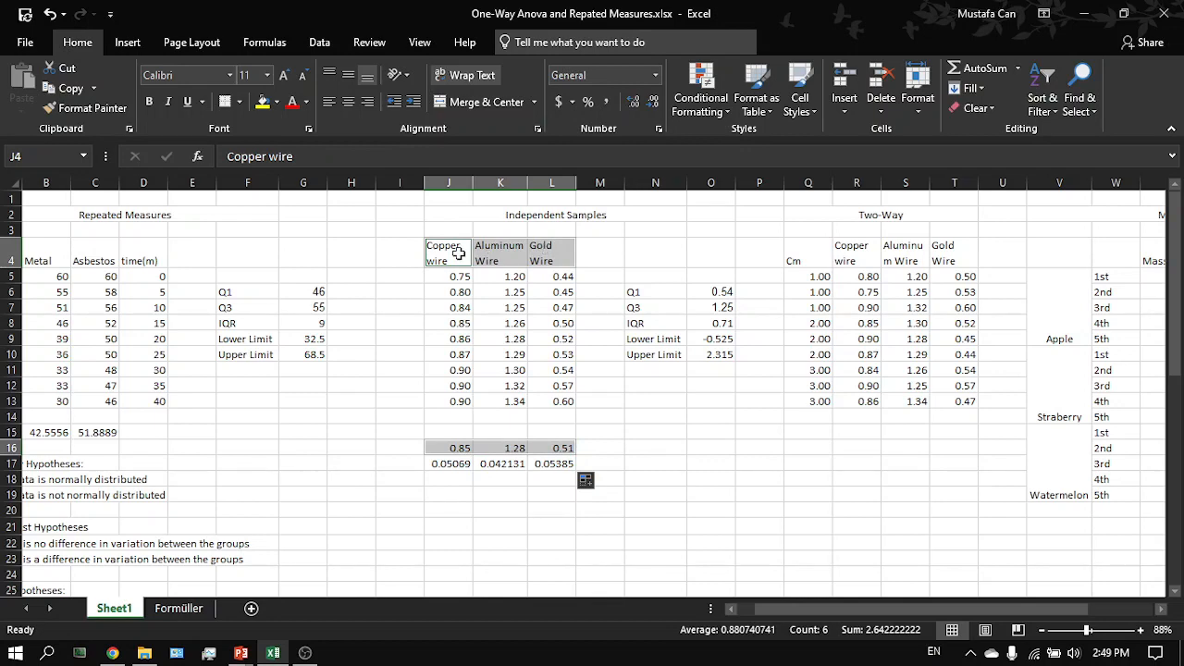
pyautogui.click(134, 46)
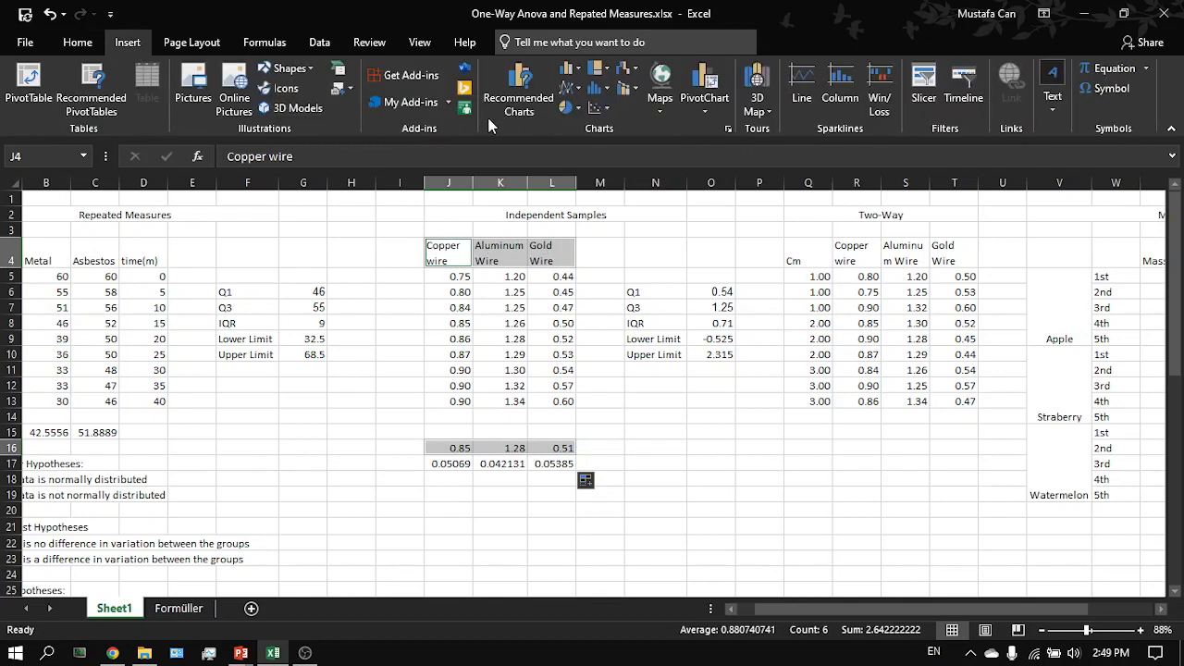
pyautogui.click(568, 68)
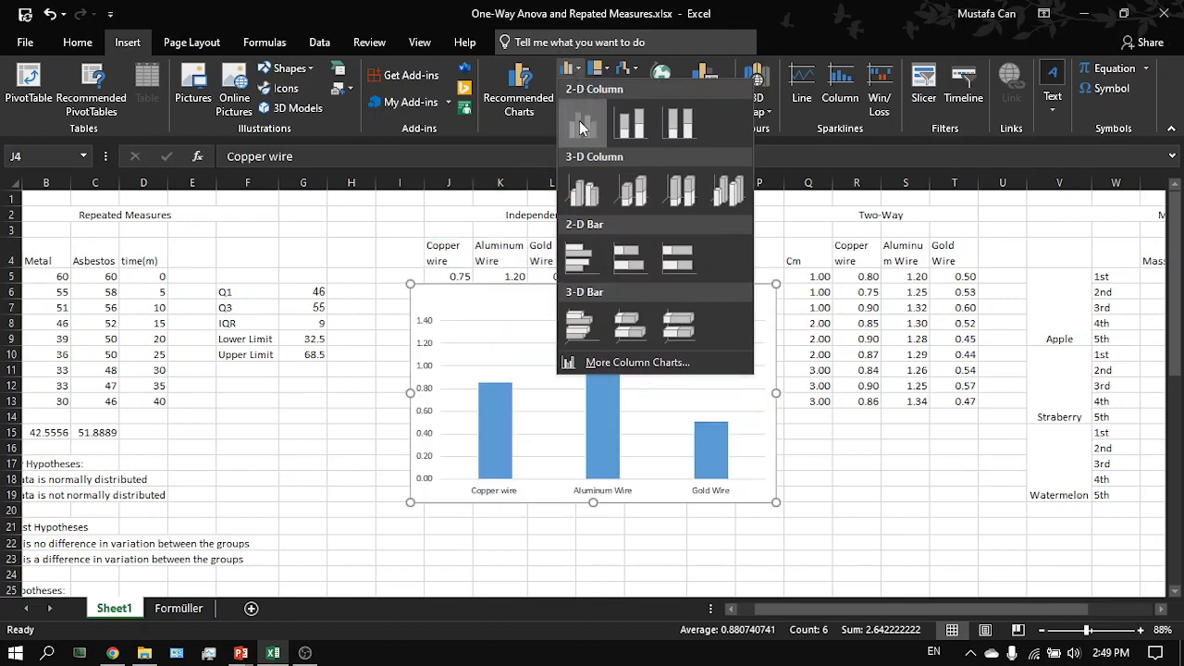
pyautogui.click(579, 121)
pyautogui.moveTo(688, 291); pyautogui.dragTo(869, 477)
pyautogui.scroll(-5, 869, 477)
pyautogui.scroll(2, 745, 442)
pyautogui.hscroll(3, 746, 441)
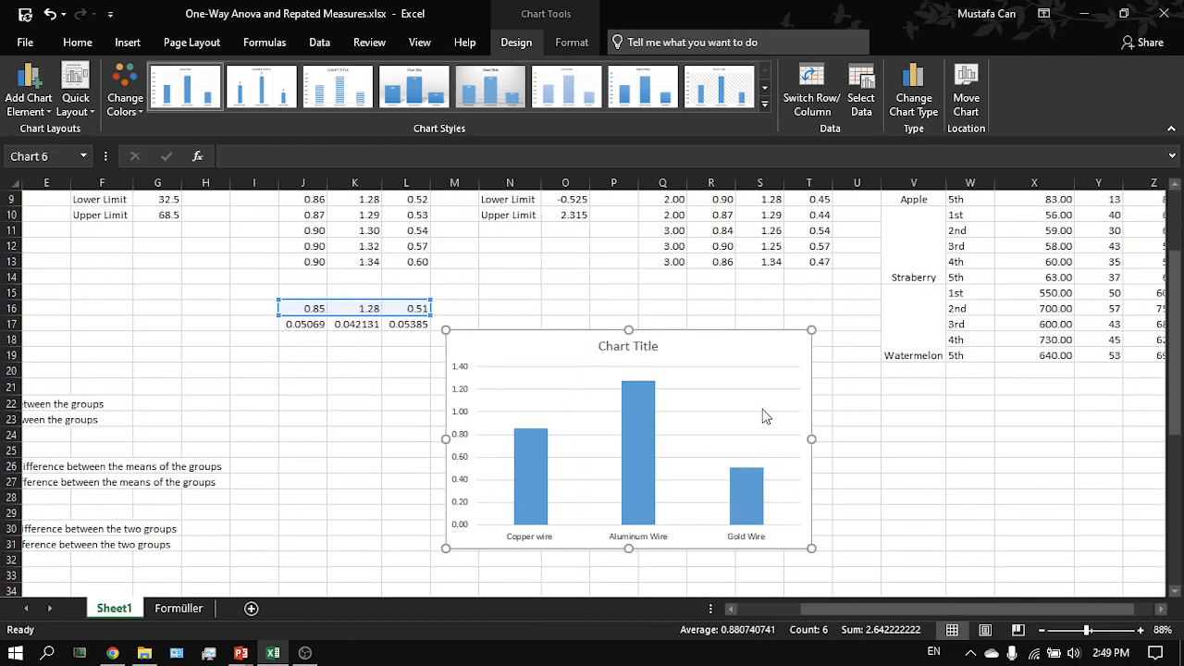
# Step: Add error bars to the wire averages chart, and look at their detailed formatting options
pyautogui.click(835, 341)
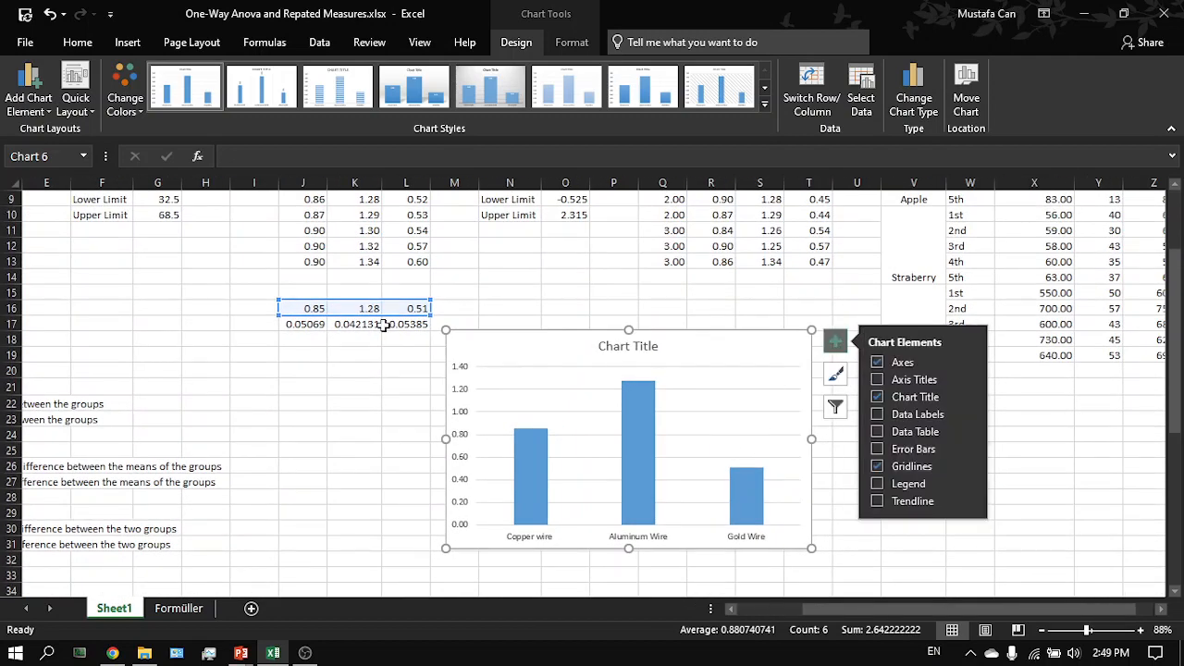
pyautogui.click(911, 449)
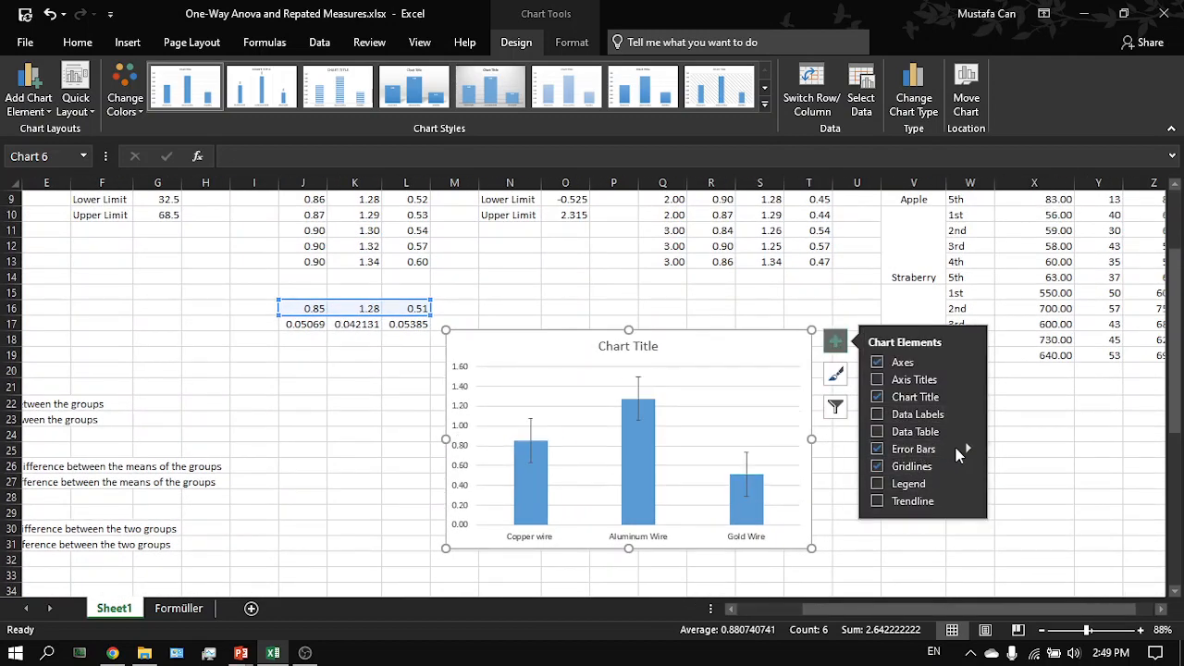
pyautogui.click(963, 448)
pyautogui.click(1045, 514)
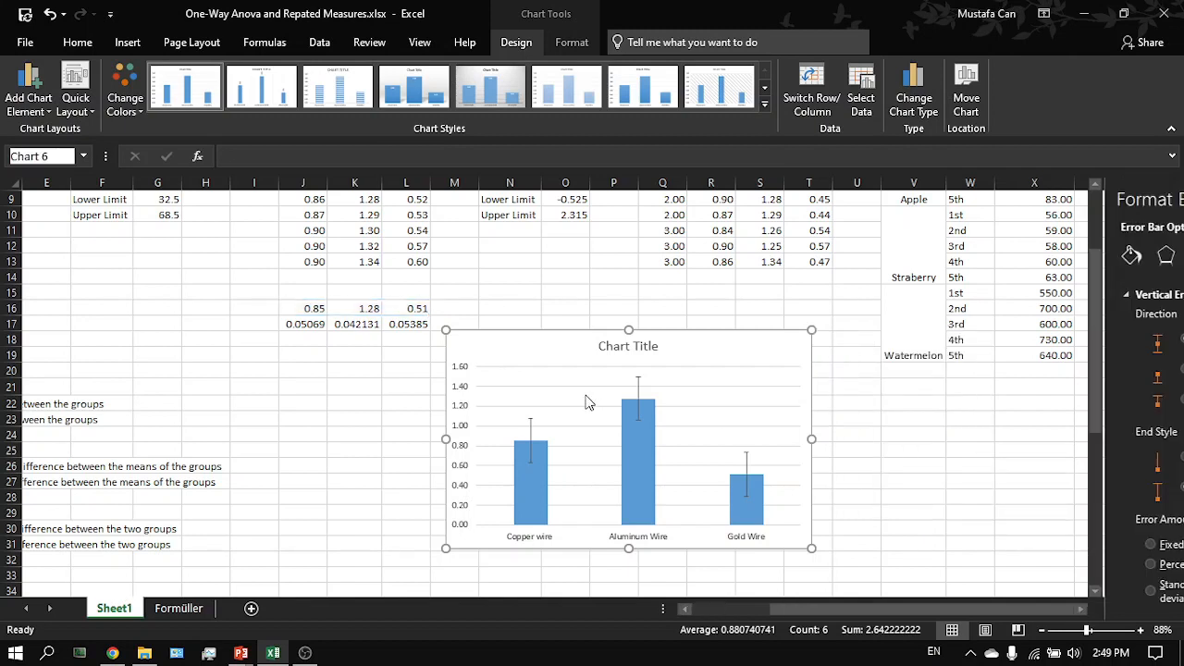
pyautogui.scroll(-1, 1068, 470)
pyautogui.scroll(1, 1068, 470)
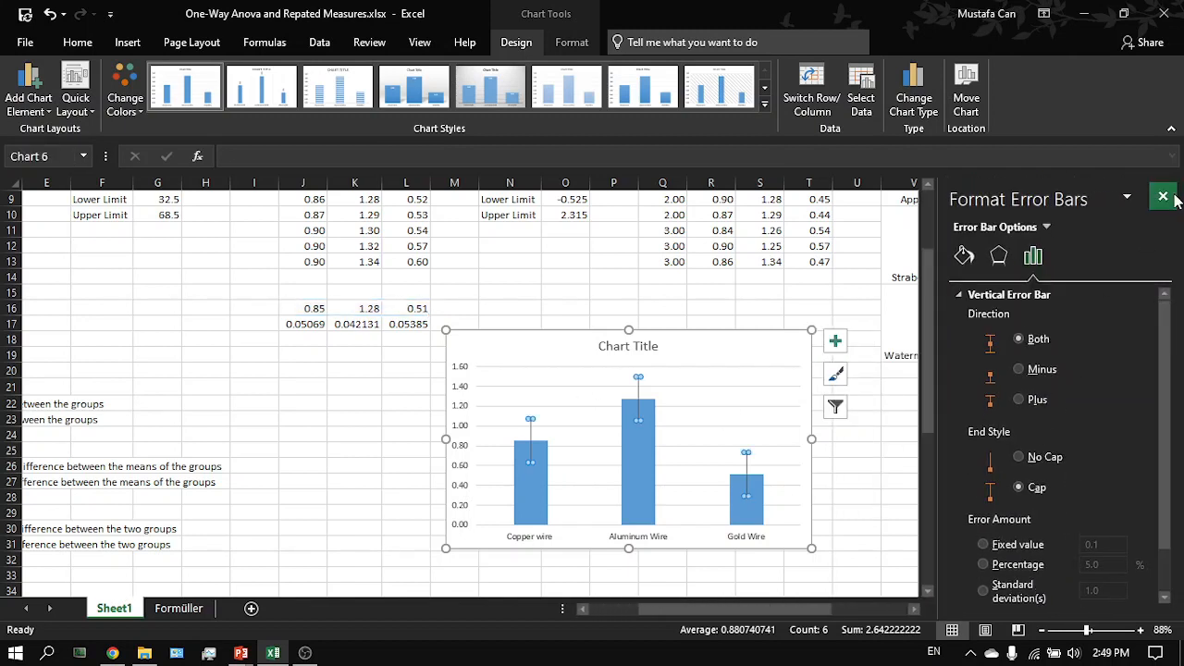
pyautogui.click(1162, 196)
# Step: Reposition the wire averages chart just below the standard deviations in row 17, and set its error bars to a custom error amount
pyautogui.moveTo(750, 354); pyautogui.dragTo(578, 390)
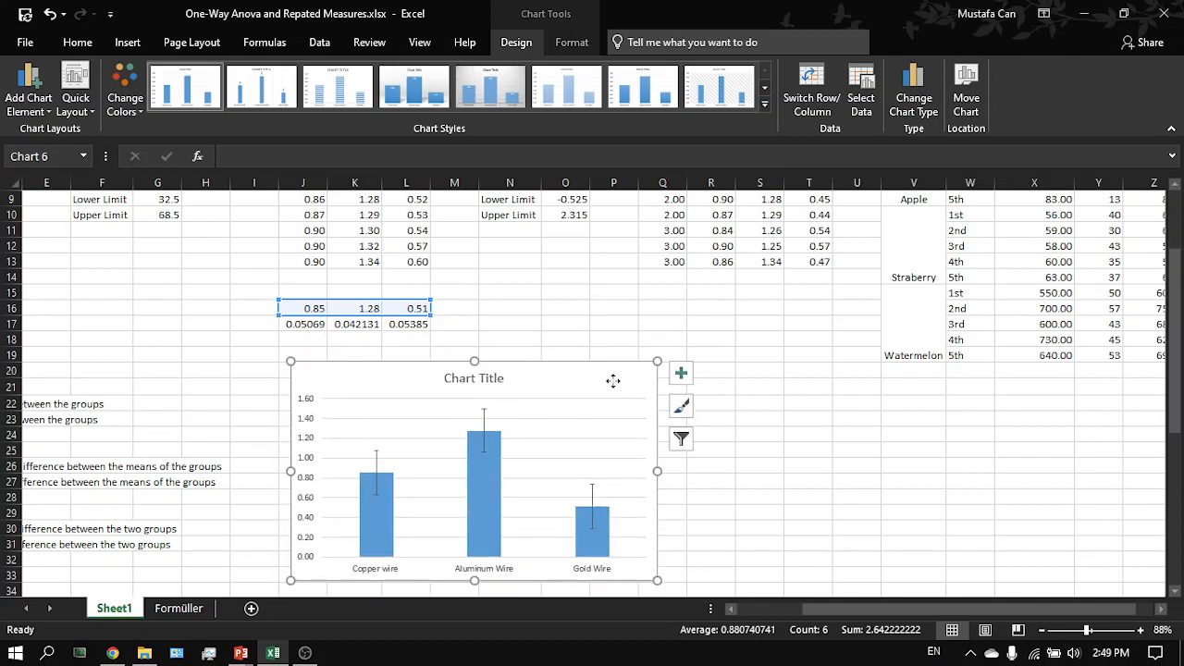
pyautogui.moveTo(614, 383); pyautogui.dragTo(571, 367)
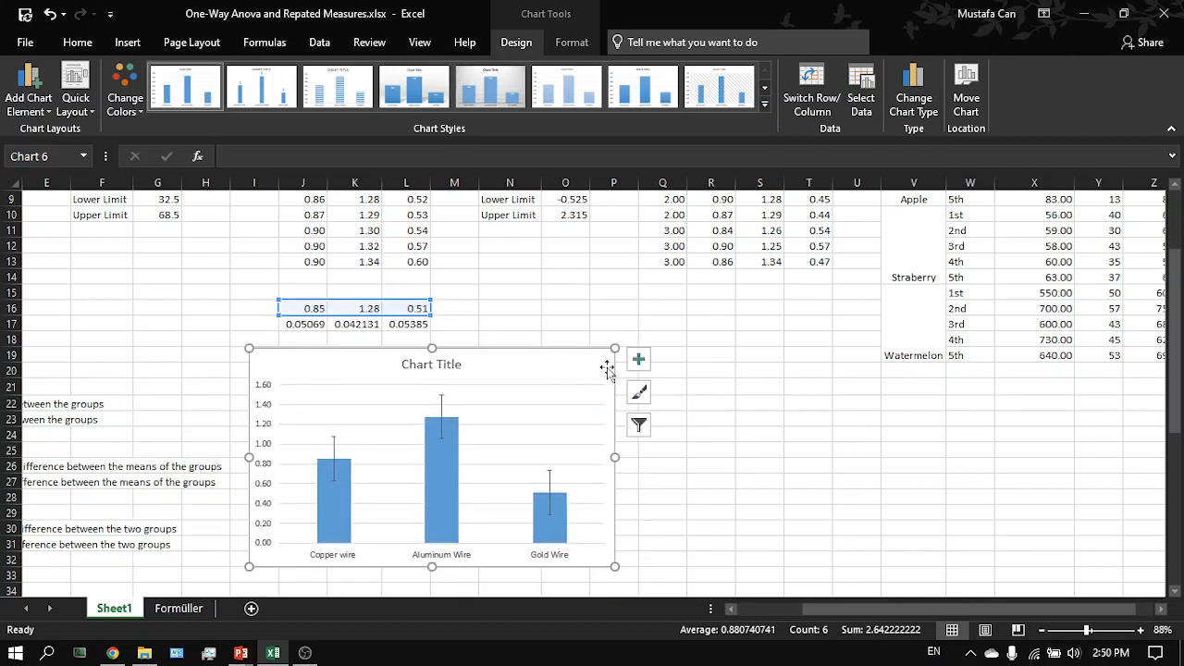
pyautogui.click(638, 359)
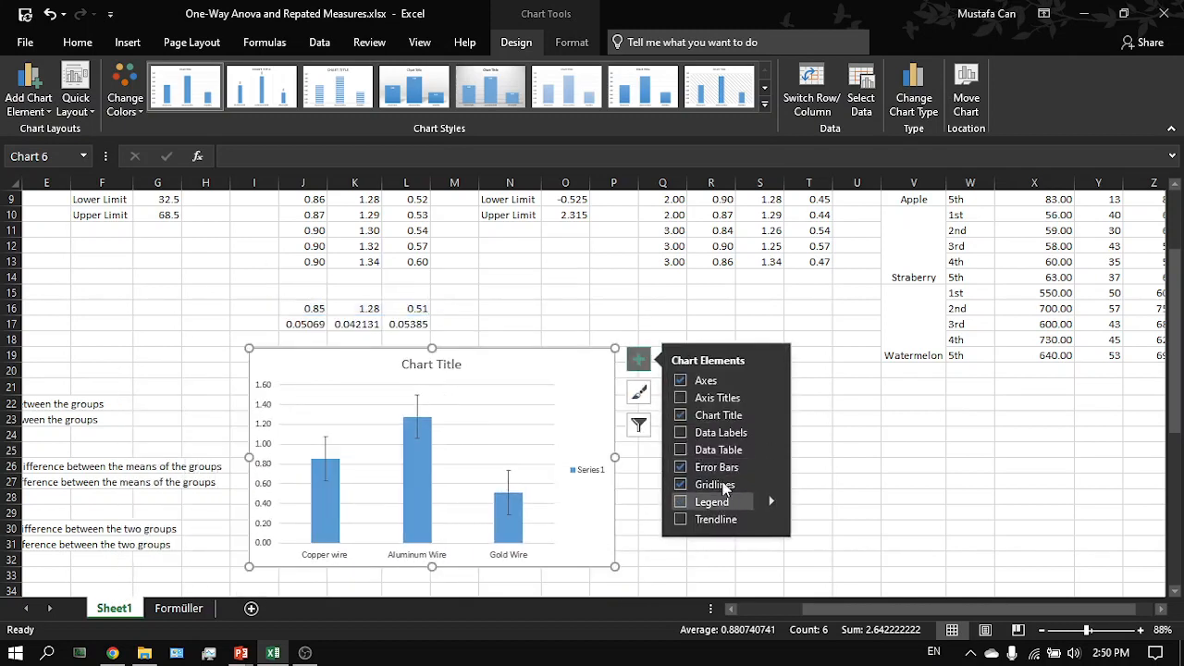
pyautogui.click(770, 466)
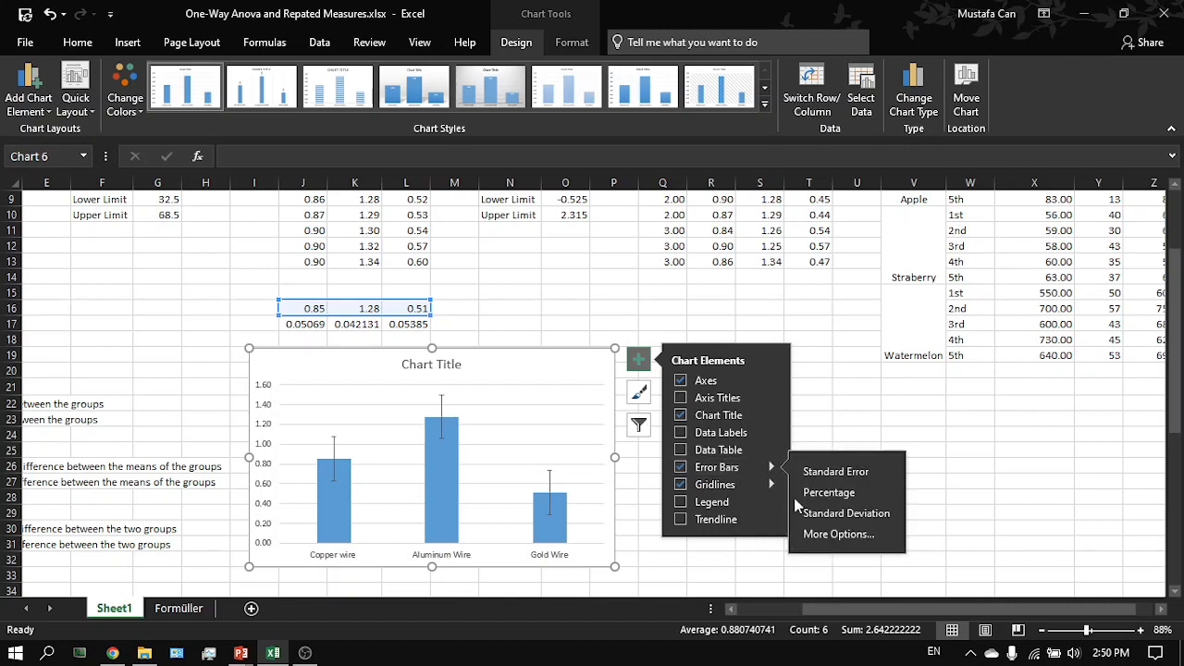
pyautogui.click(816, 534)
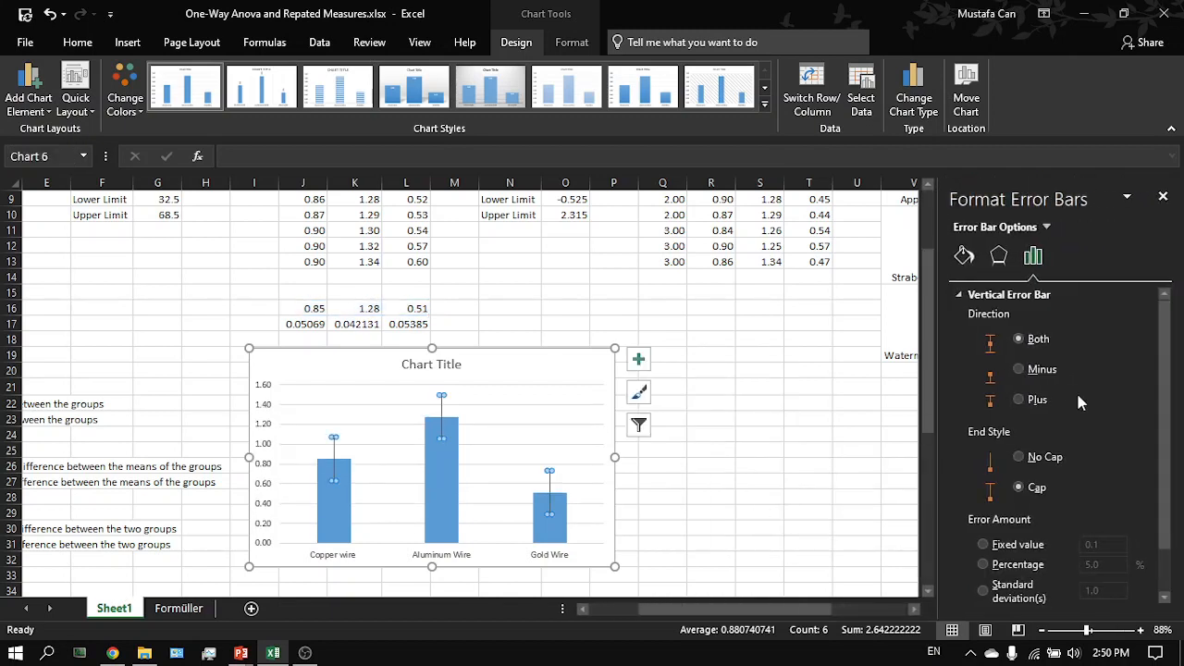
pyautogui.scroll(-1, 1075, 391)
pyautogui.click(1010, 589)
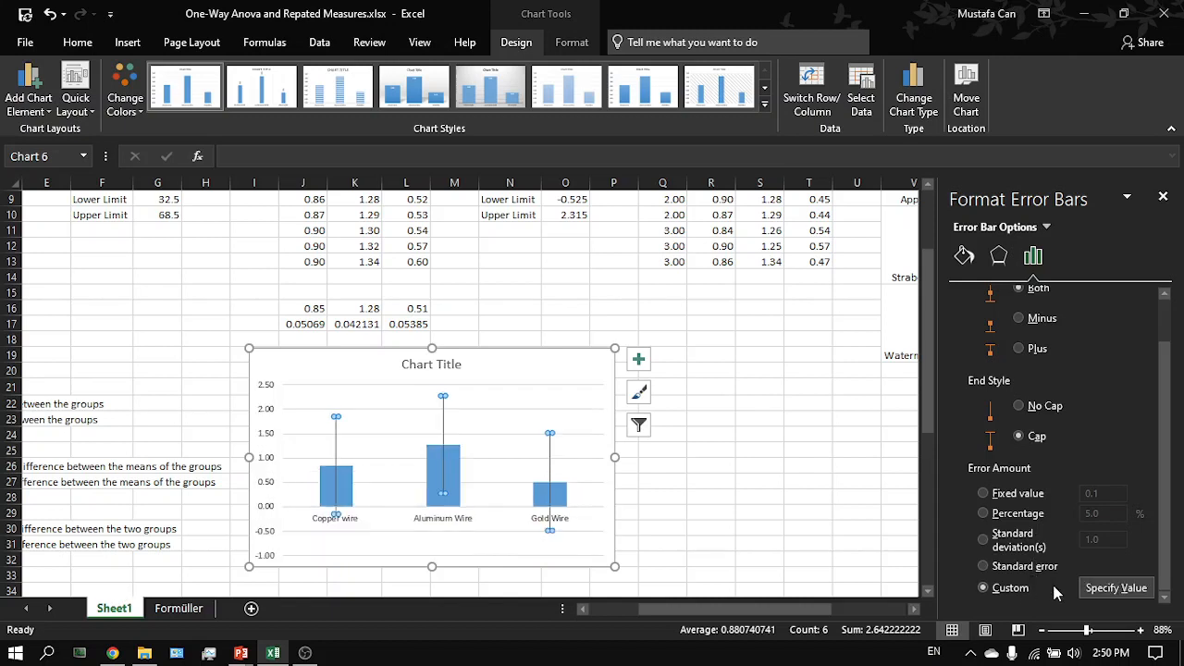
# Step: Specify the standard deviations in J17:L17 as both the positive and negative custom error values, and close the error bar formatting
pyautogui.click(1096, 589)
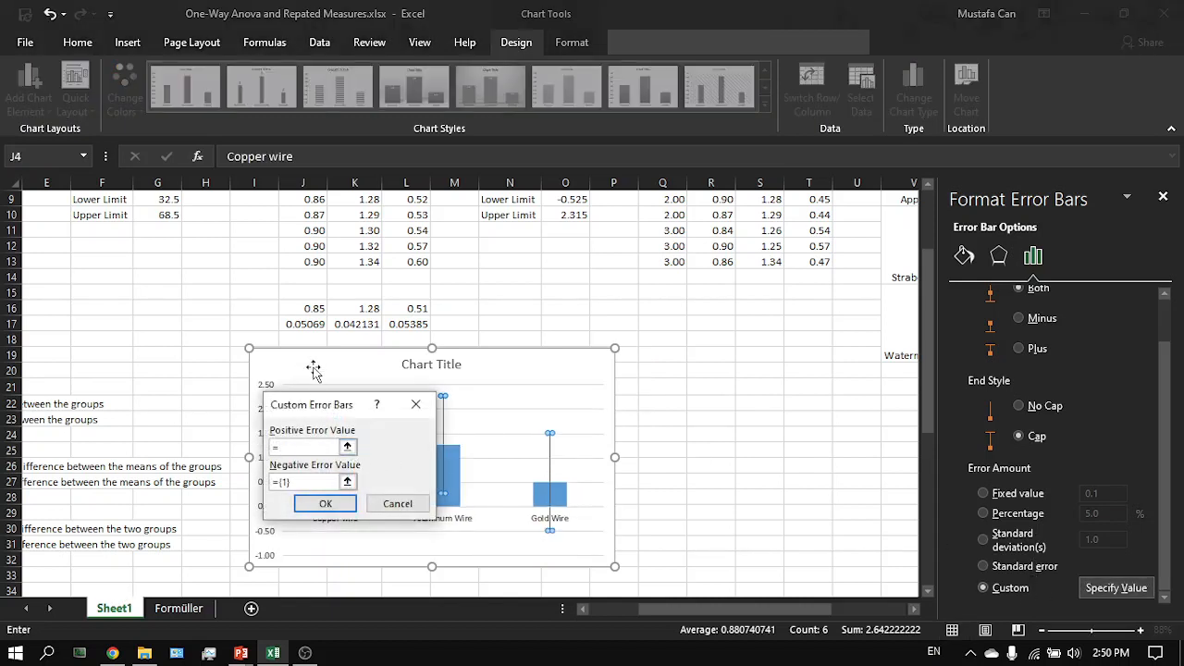
pyautogui.moveTo(307, 324); pyautogui.dragTo(409, 324)
pyautogui.click(326, 482)
pyautogui.press('BackSpace')
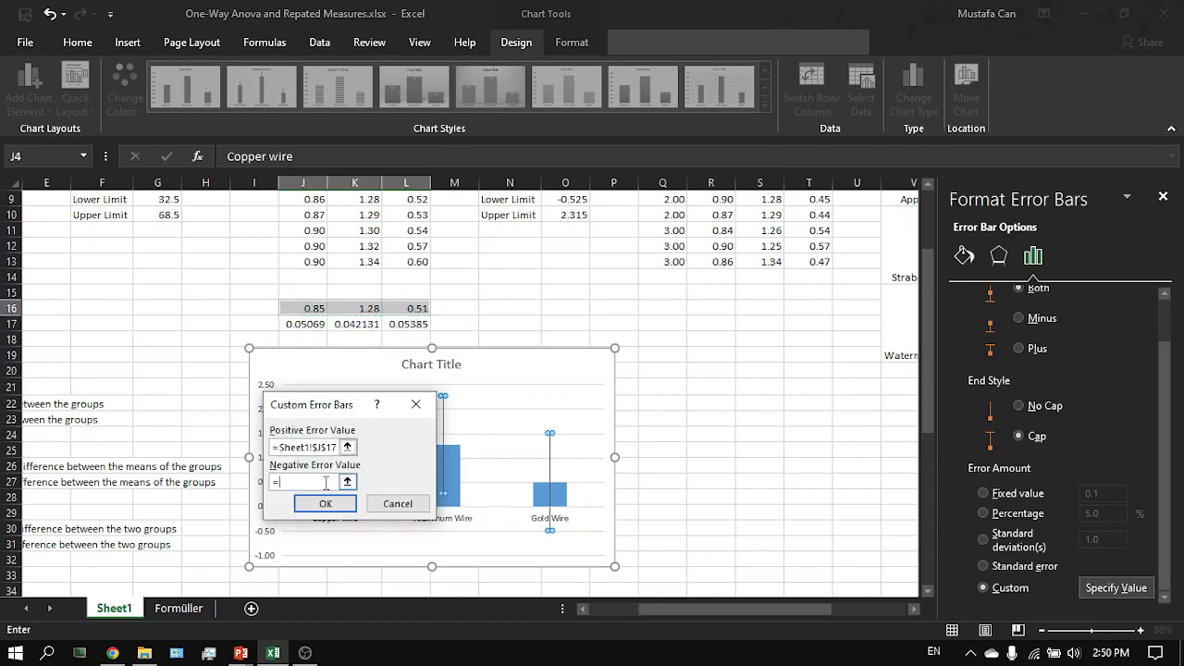
pyautogui.moveTo(296, 321); pyautogui.dragTo(416, 324)
pyautogui.press('Return')
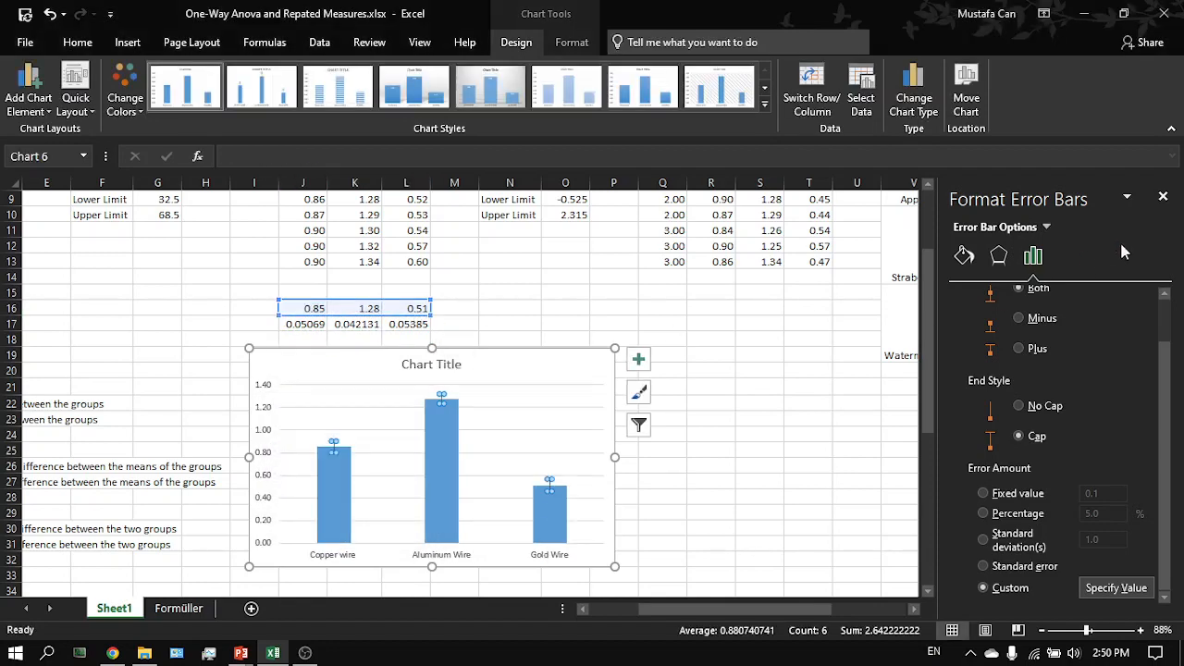
pyautogui.click(1162, 196)
pyautogui.click(623, 479)
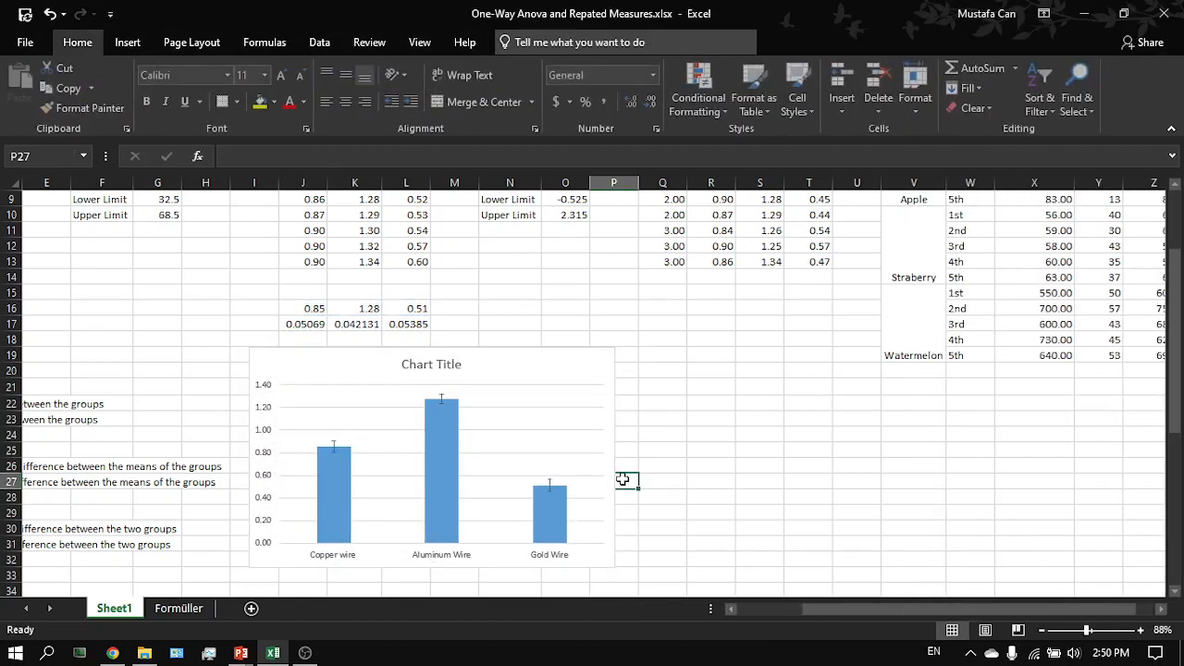
# Step: Examine the bars and error bars of the three wires in the chart against the averages and standard deviations in rows 16 and 17
pyautogui.scroll(4, 623, 479)
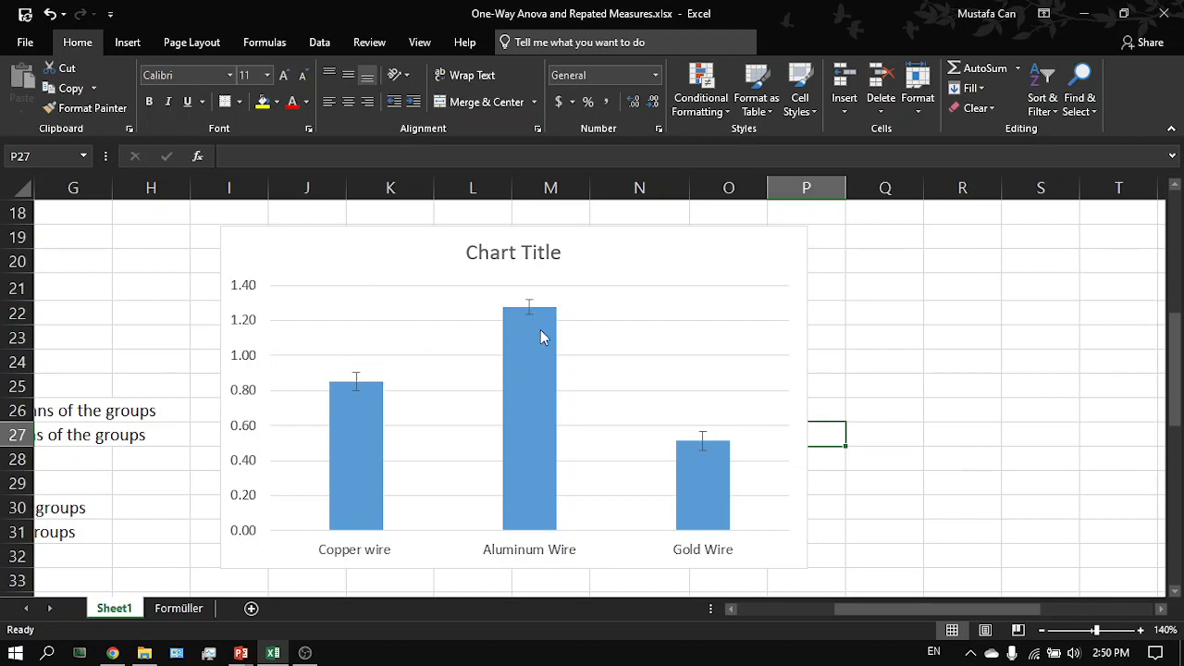
pyautogui.moveTo(521, 356)
pyautogui.moveTo(551, 344)
pyautogui.scroll(2, 702, 501)
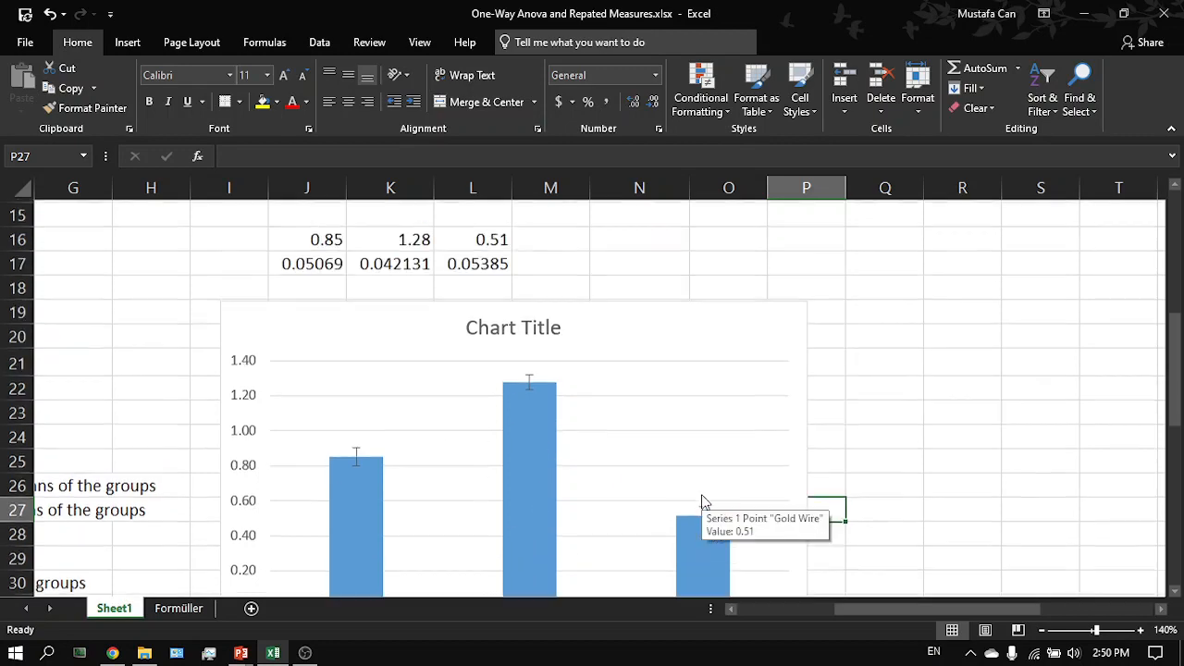
pyautogui.scroll(2, 737, 430)
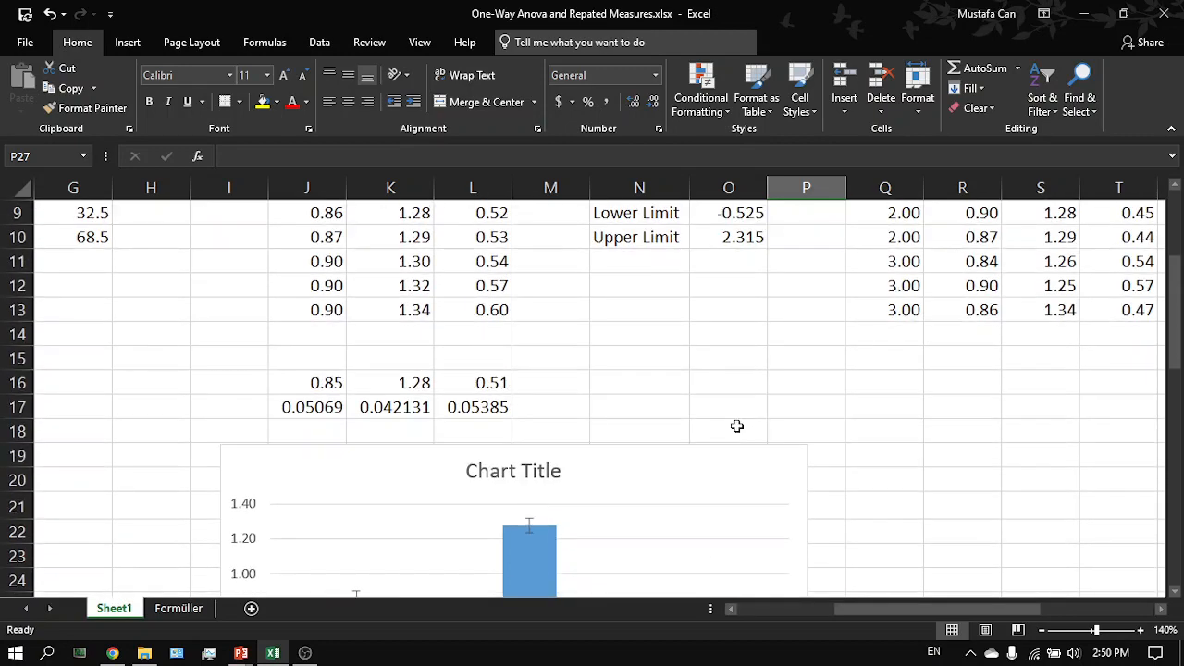
pyautogui.scroll(-2, 737, 430)
pyautogui.scroll(-3, 737, 430)
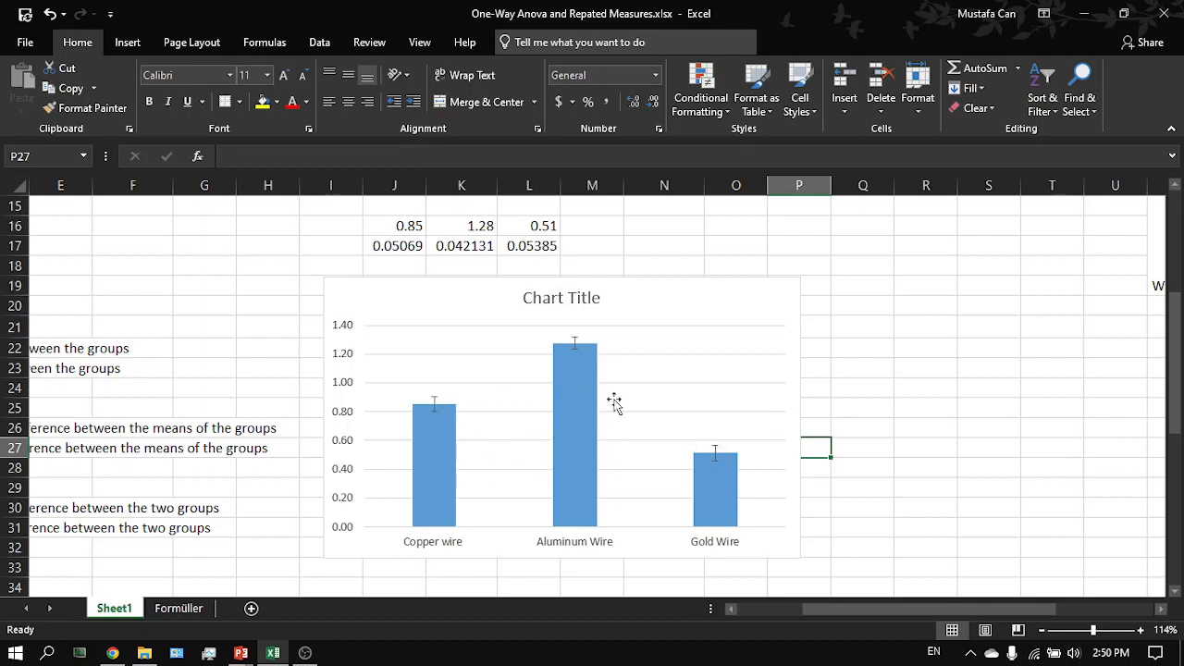
pyautogui.moveTo(586, 451)
# Step: Move the chart up slightly beneath row 17 and add axis titles to both of its axes
pyautogui.moveTo(768, 308); pyautogui.dragTo(770, 295)
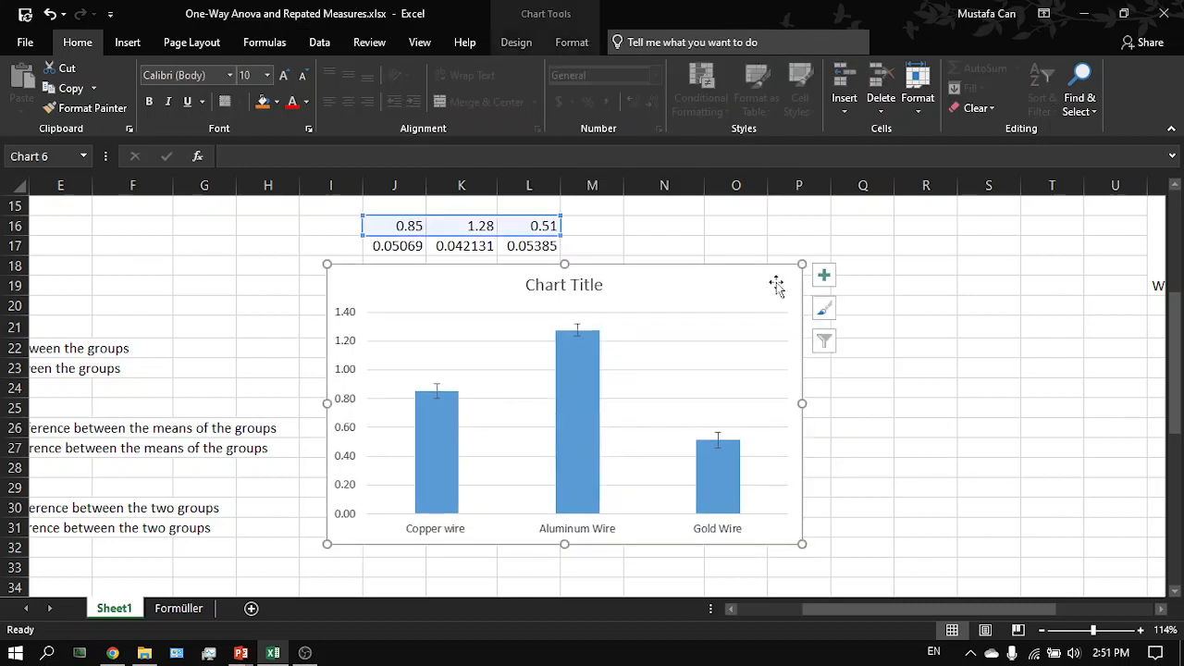
pyautogui.click(825, 275)
pyautogui.click(867, 314)
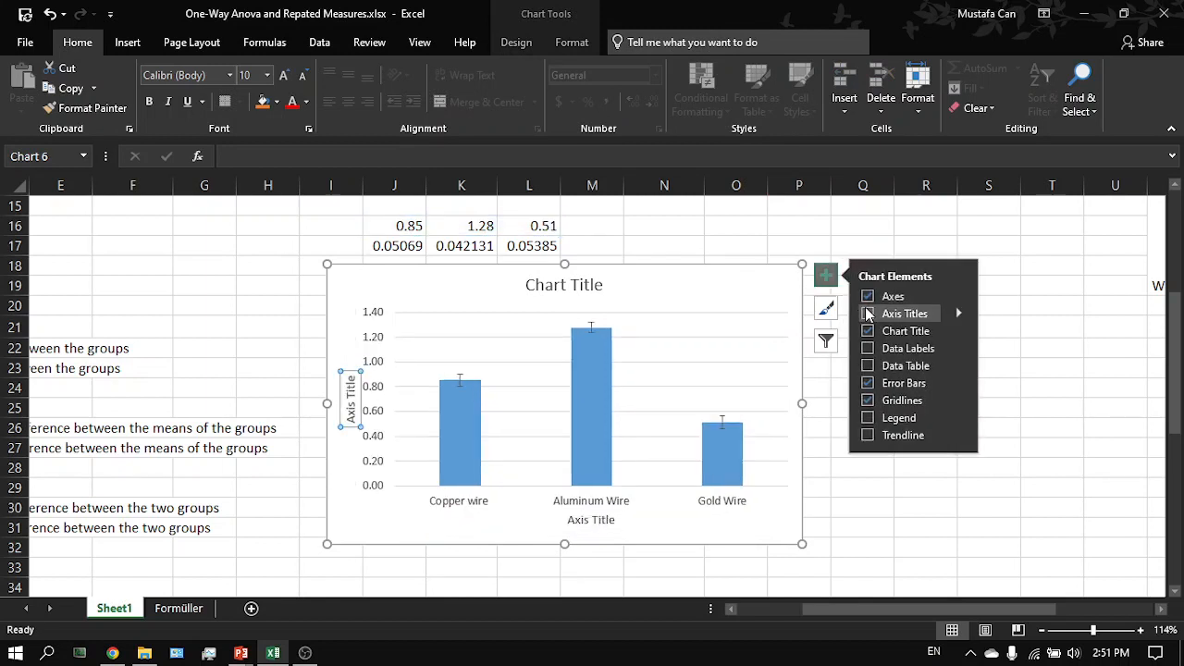
pyautogui.click(568, 519)
pyautogui.click(592, 524)
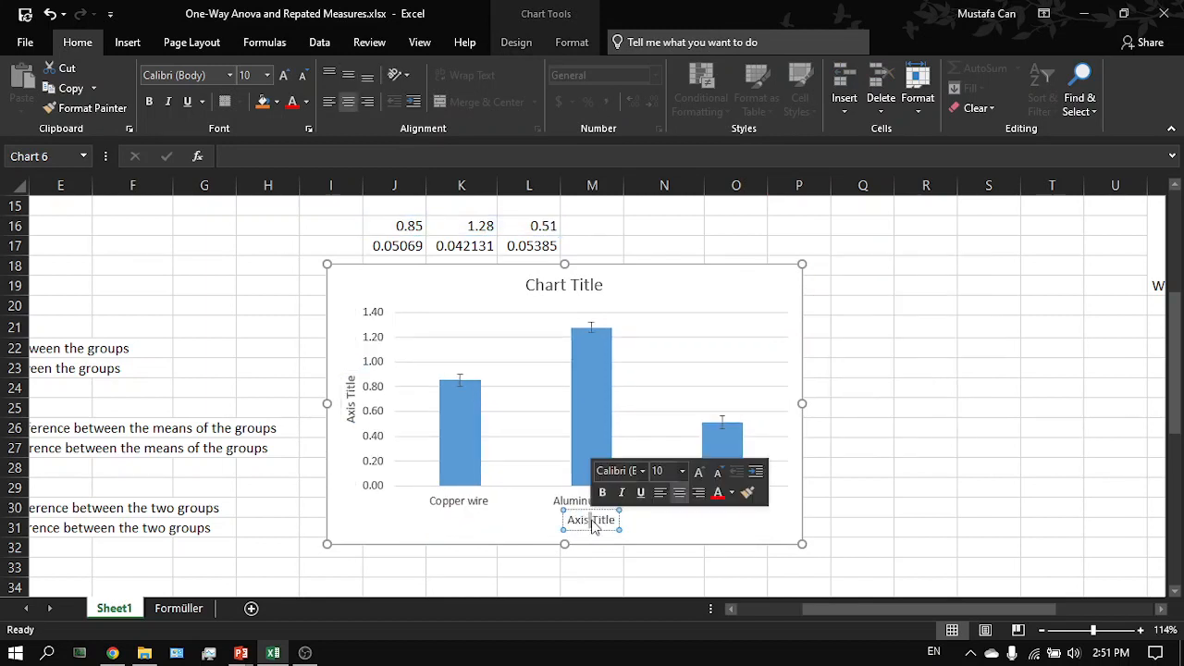
pyautogui.click(764, 284)
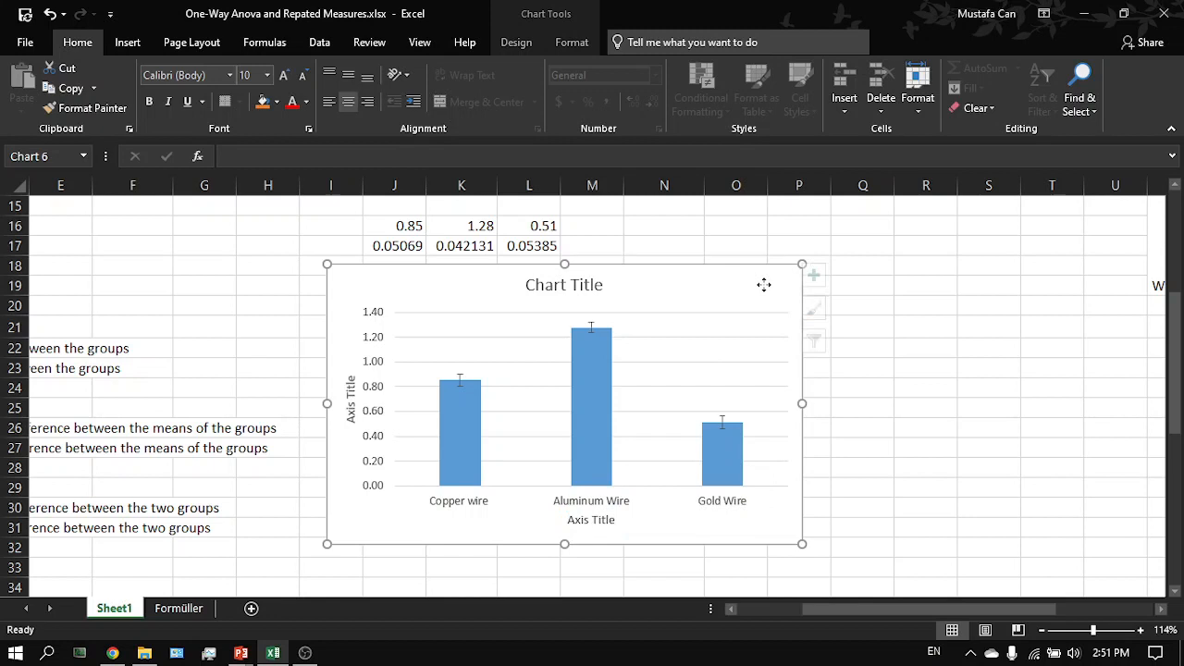
pyautogui.click(825, 276)
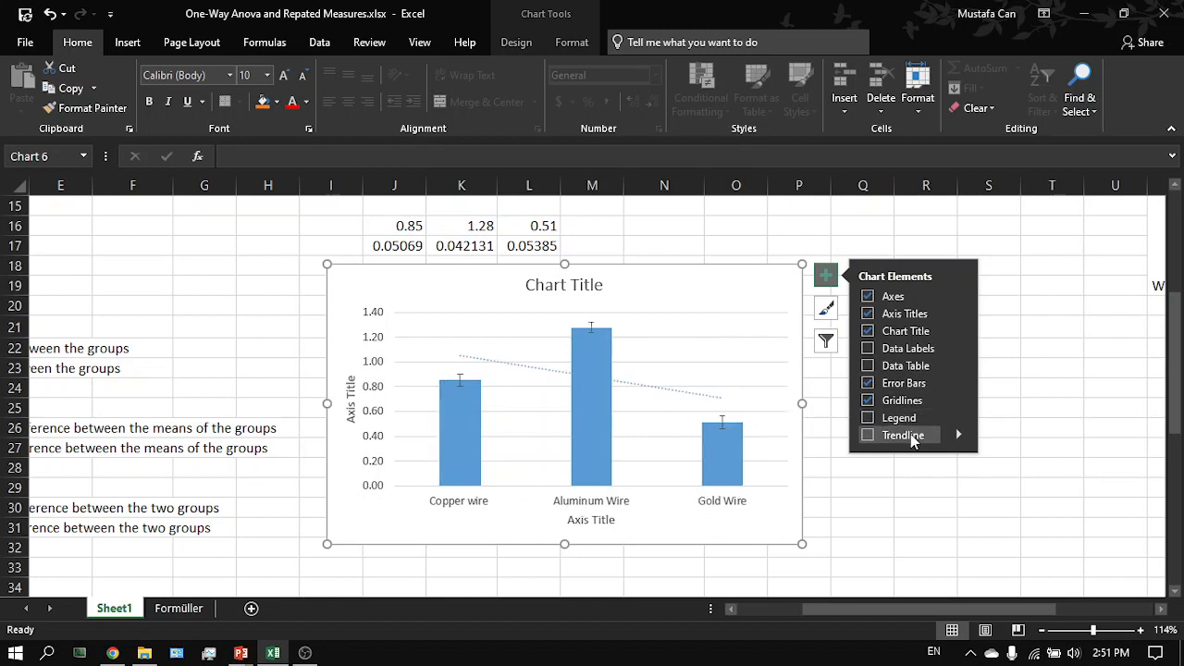
pyautogui.click(998, 285)
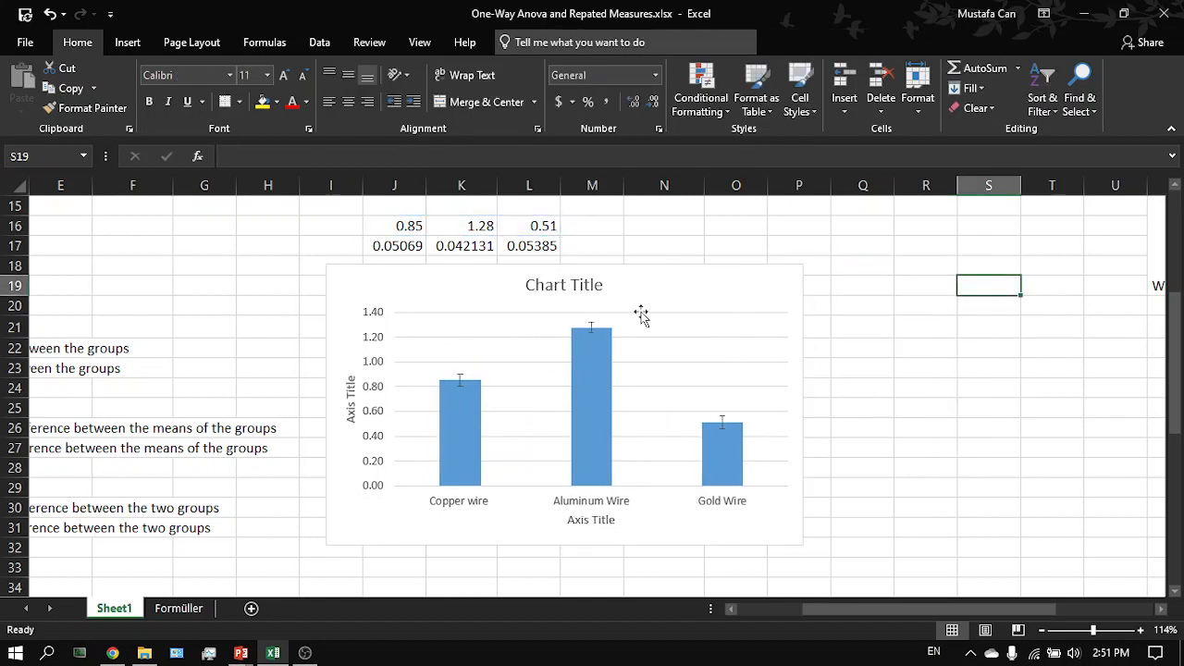
# Step: Delete the chart's main title
pyautogui.click(127, 43)
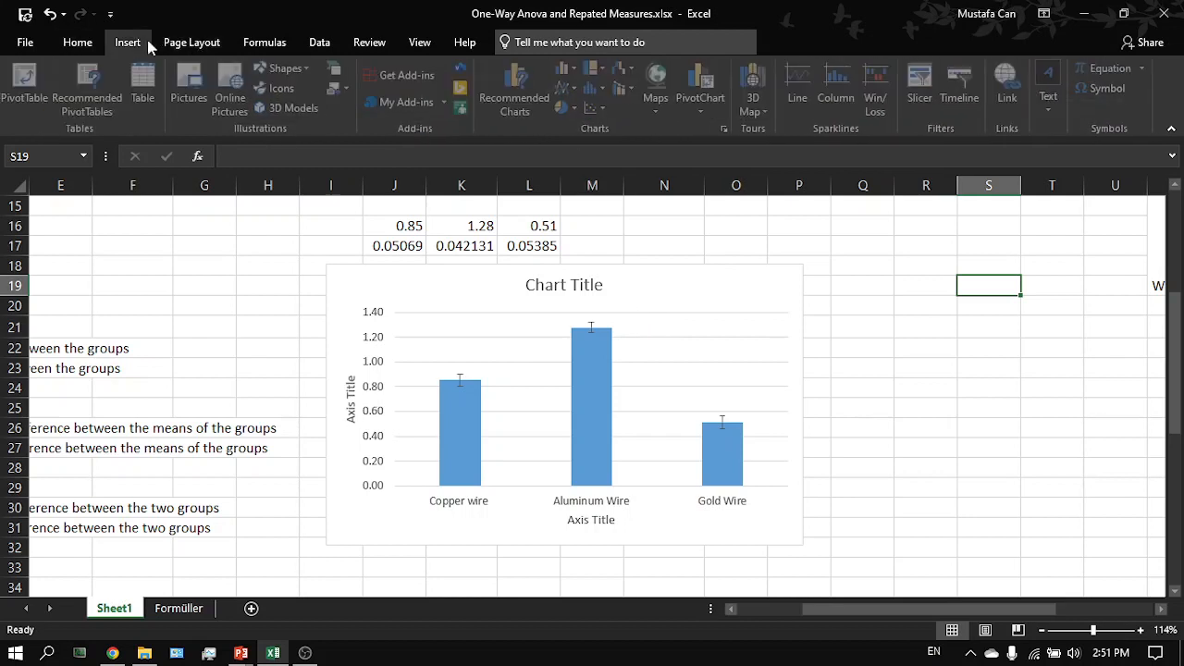
pyautogui.click(596, 287)
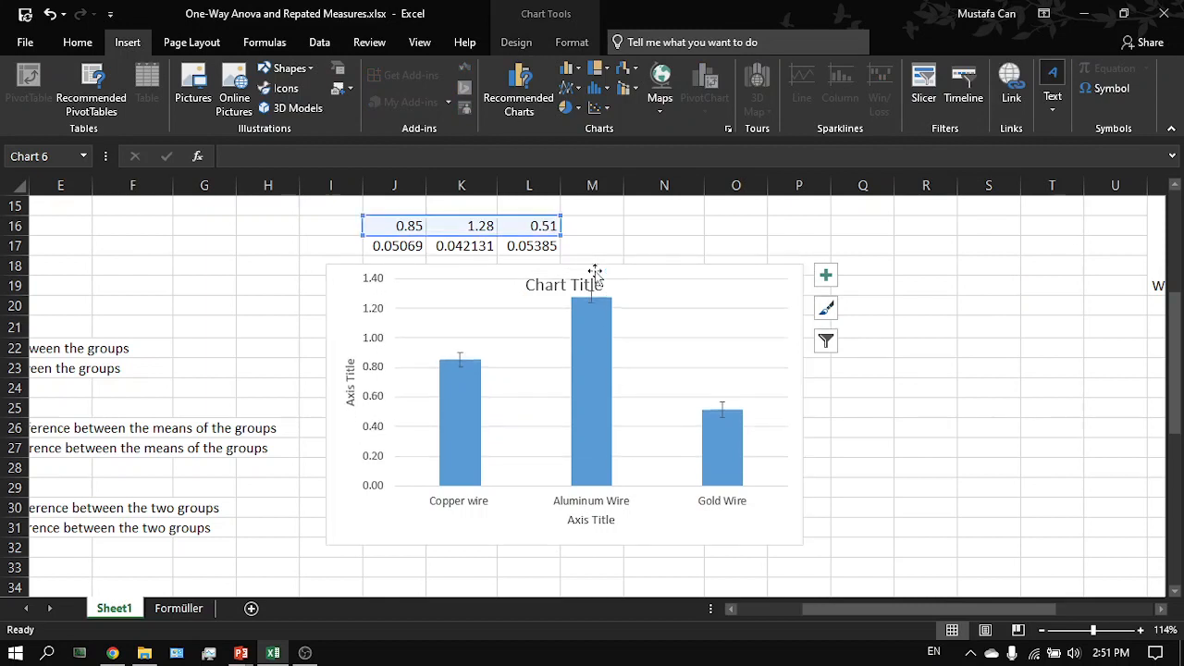
pyautogui.press('Delete')
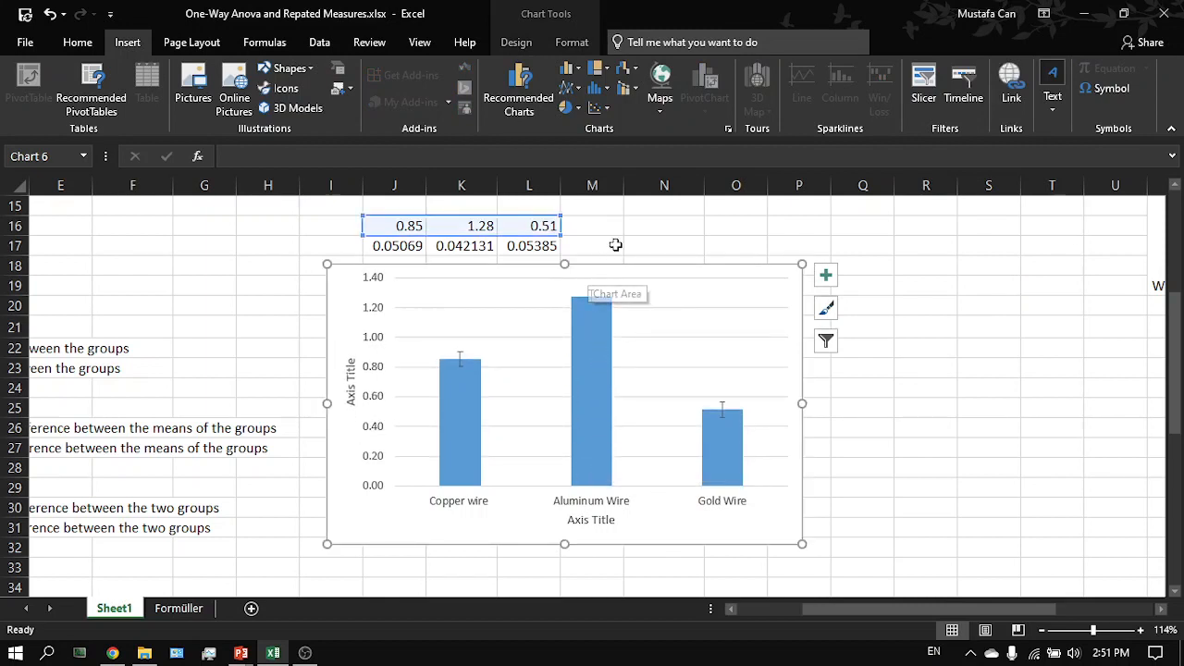
pyautogui.moveTo(593, 315)
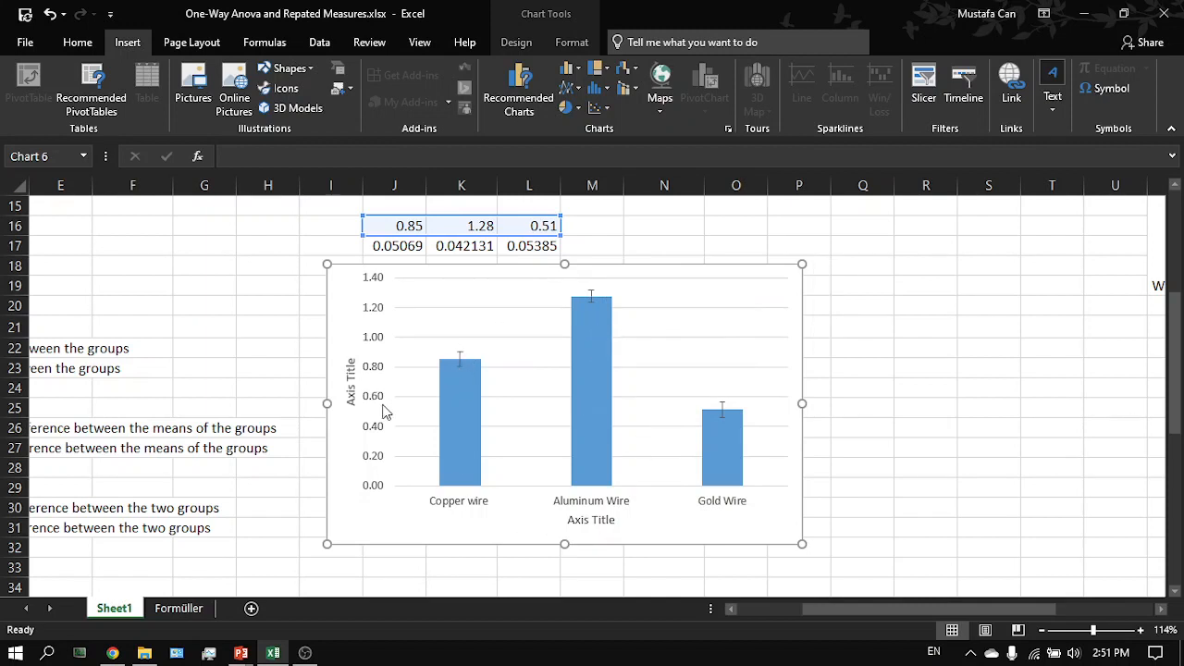
# Step: Replace the vertical axis title with "resistence /"
pyautogui.click(350, 381)
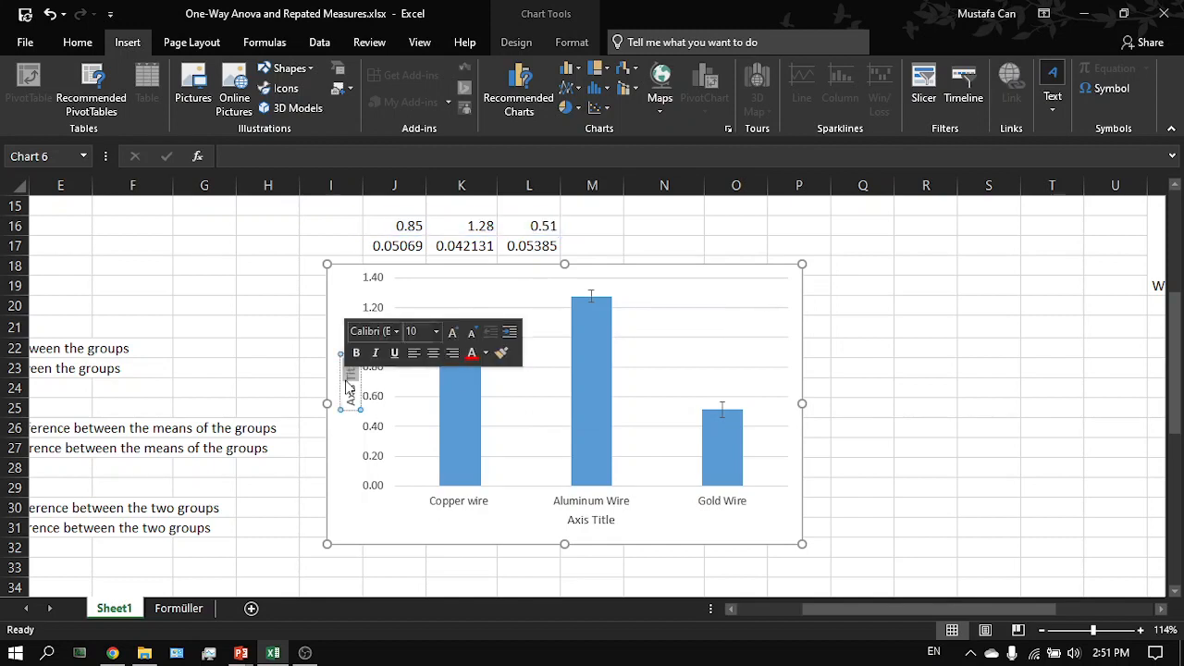
pyautogui.tripleClick(355, 388)
pyautogui.write('resis')
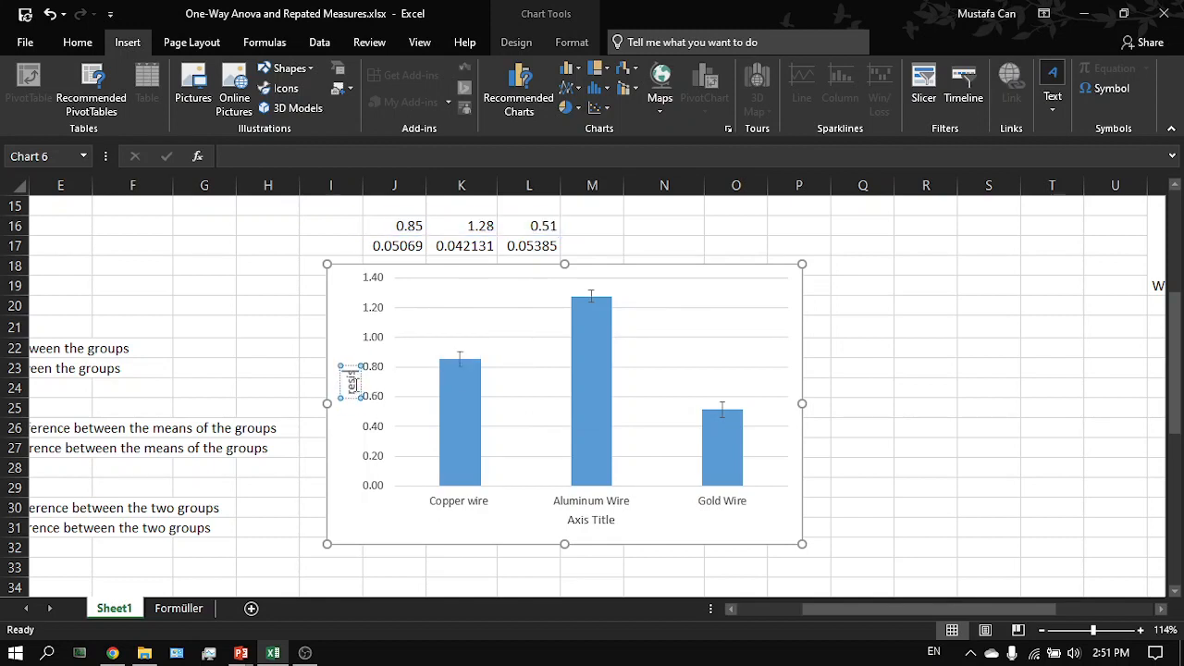
pyautogui.write('tence (')
# Step: Replace the horizontal axis title with "WIre Type"
pyautogui.click(593, 523)
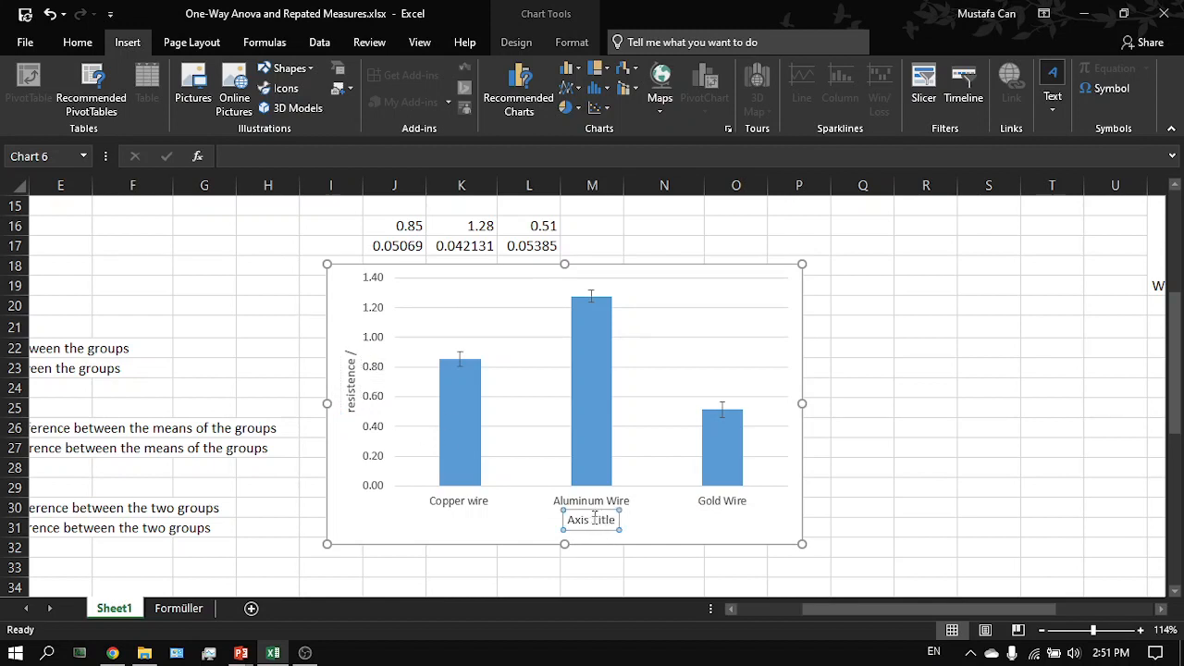
pyautogui.tripleClick(592, 523)
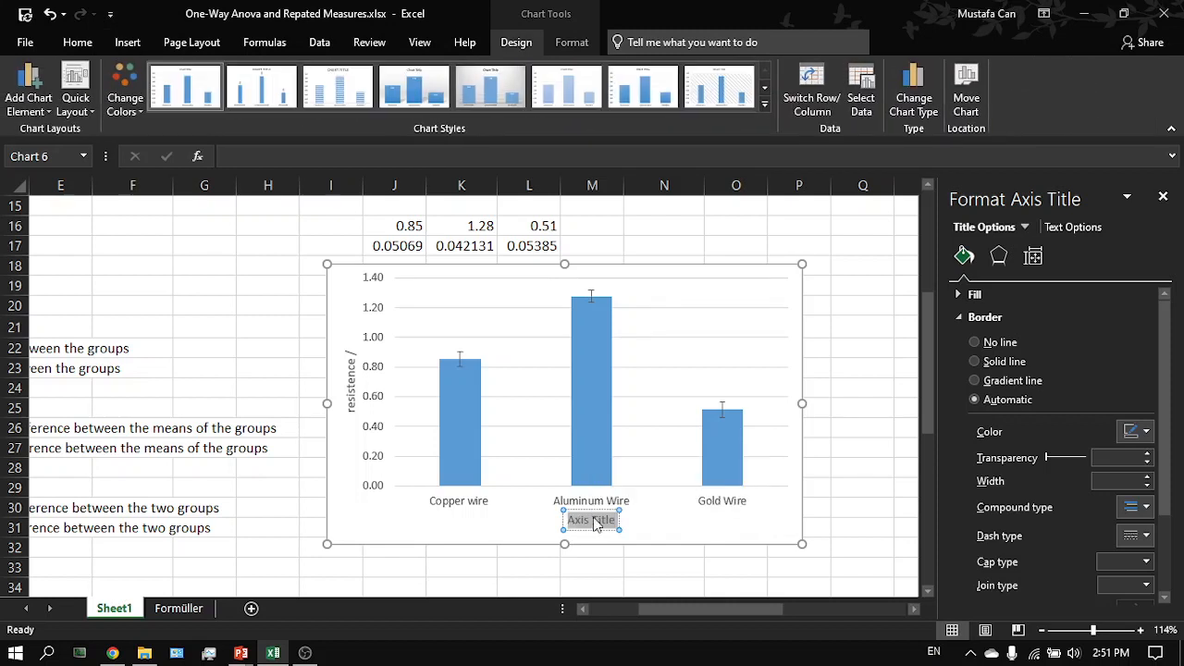
pyautogui.write('Wire Type')
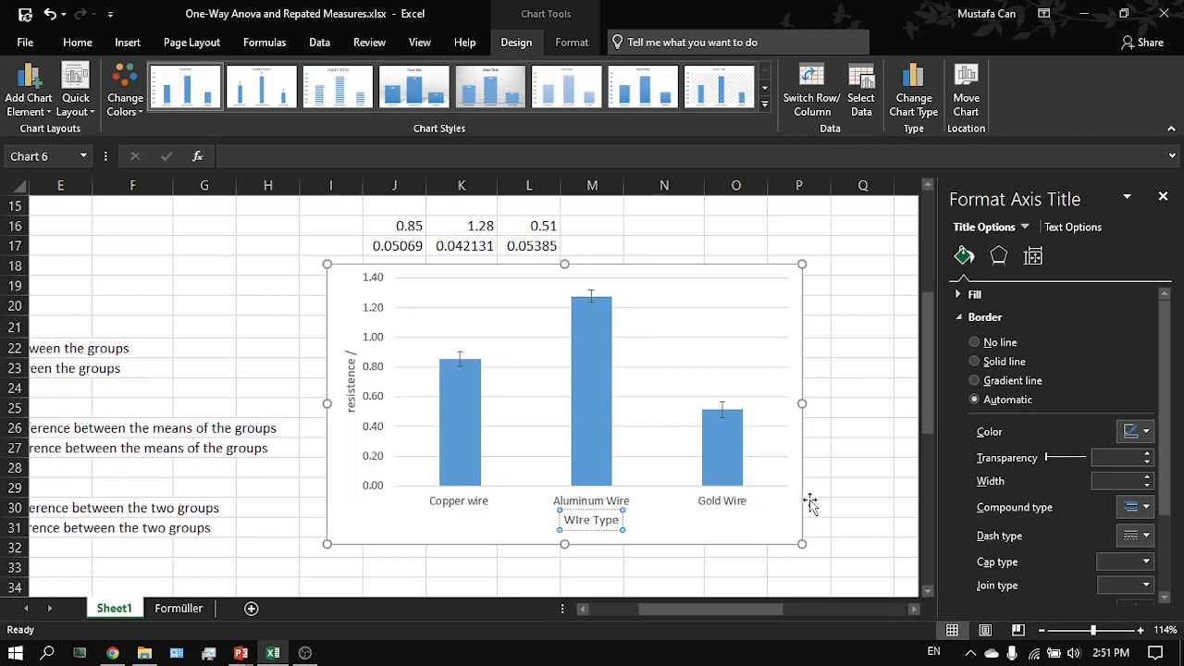
pyautogui.click(860, 487)
# Step: Close the title formatting and correct the horizontal axis title's capitalization to "Wire Type"
pyautogui.click(608, 520)
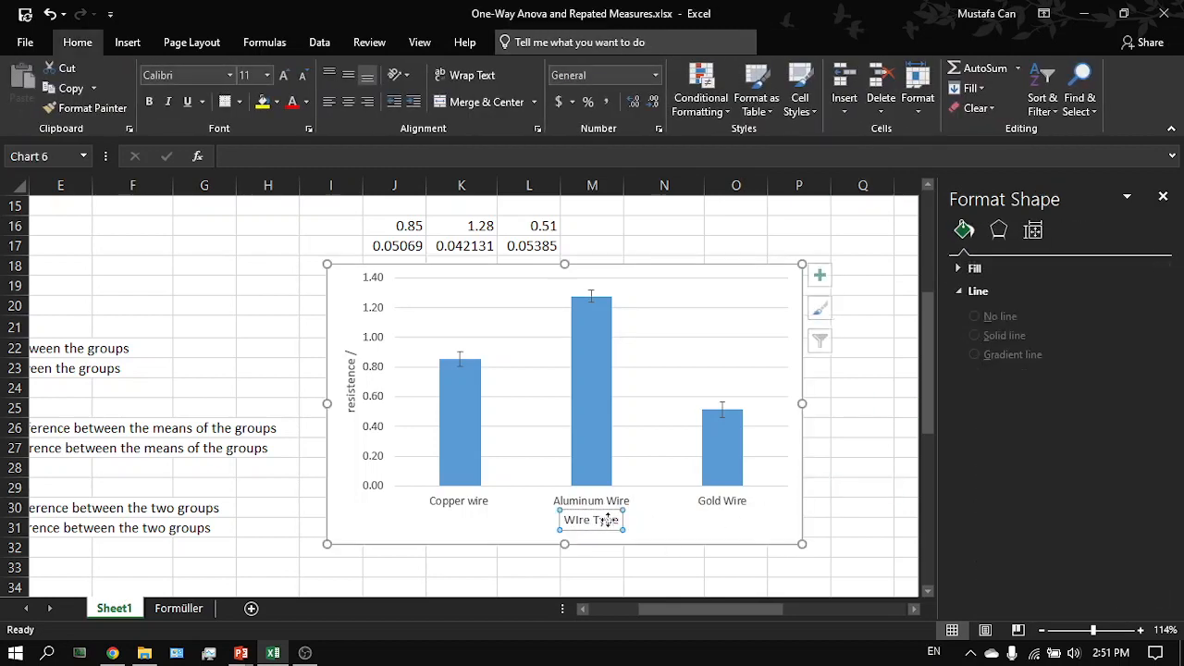
pyautogui.click(1163, 196)
pyautogui.click(601, 525)
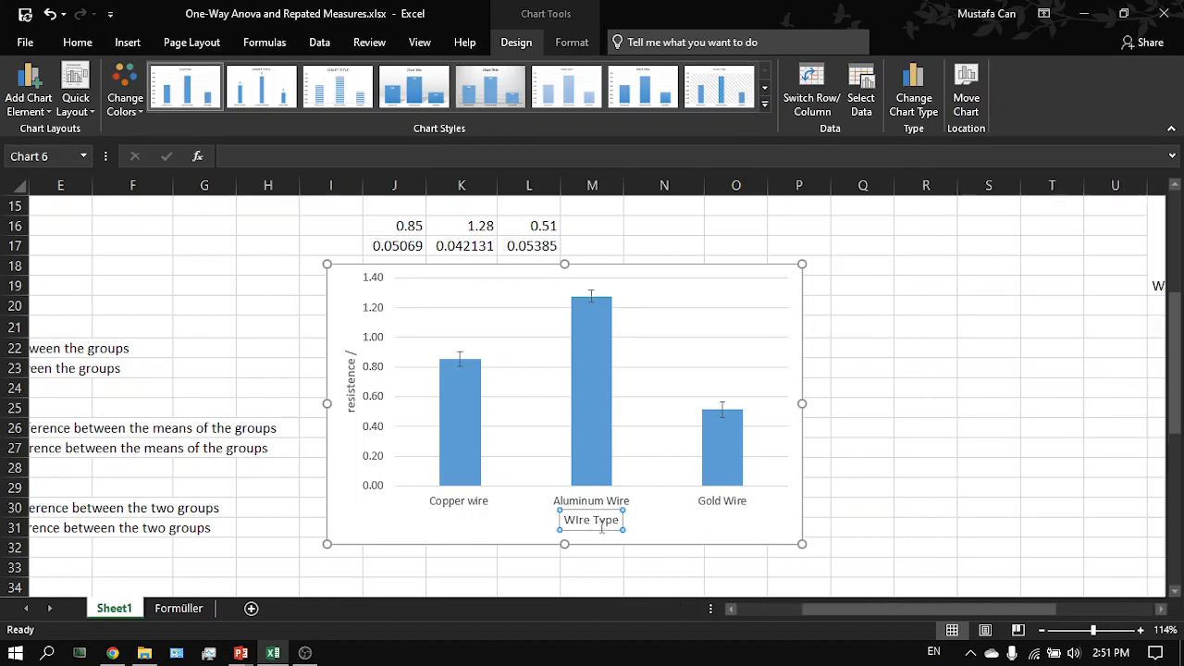
pyautogui.moveTo(601, 526); pyautogui.dragTo(583, 525)
pyautogui.click(581, 525)
pyautogui.press('BackSpace')
pyautogui.write('i')
pyautogui.click(866, 465)
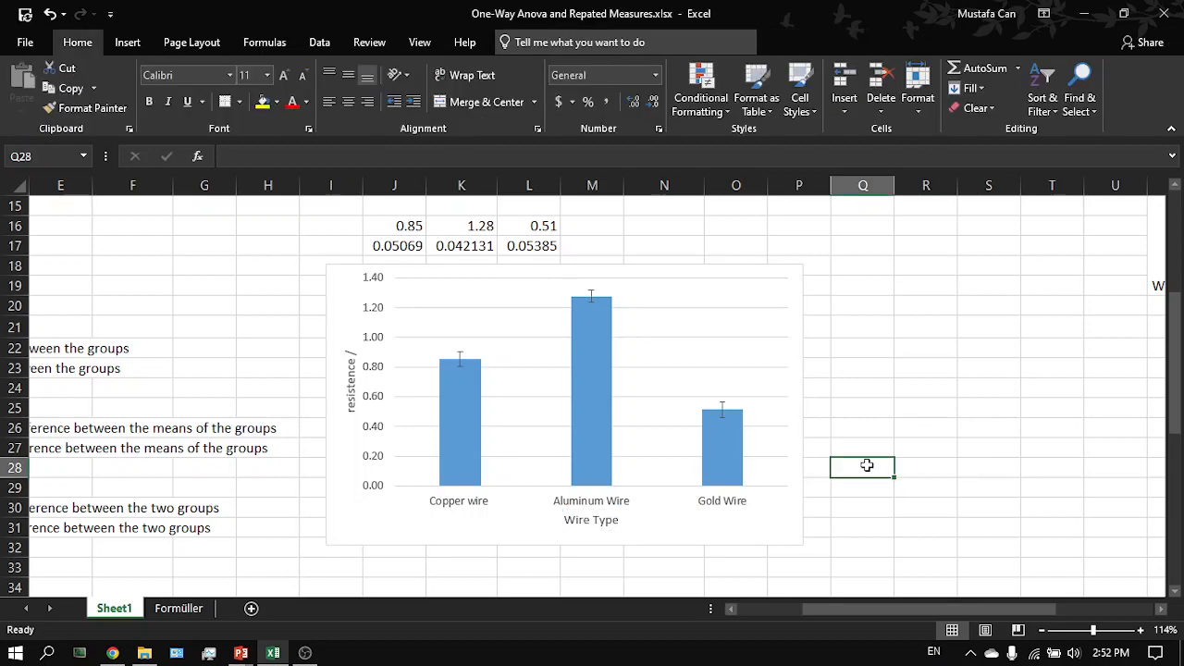
pyautogui.scroll(4, 866, 466)
pyautogui.hotkey('alt', 'Tab')
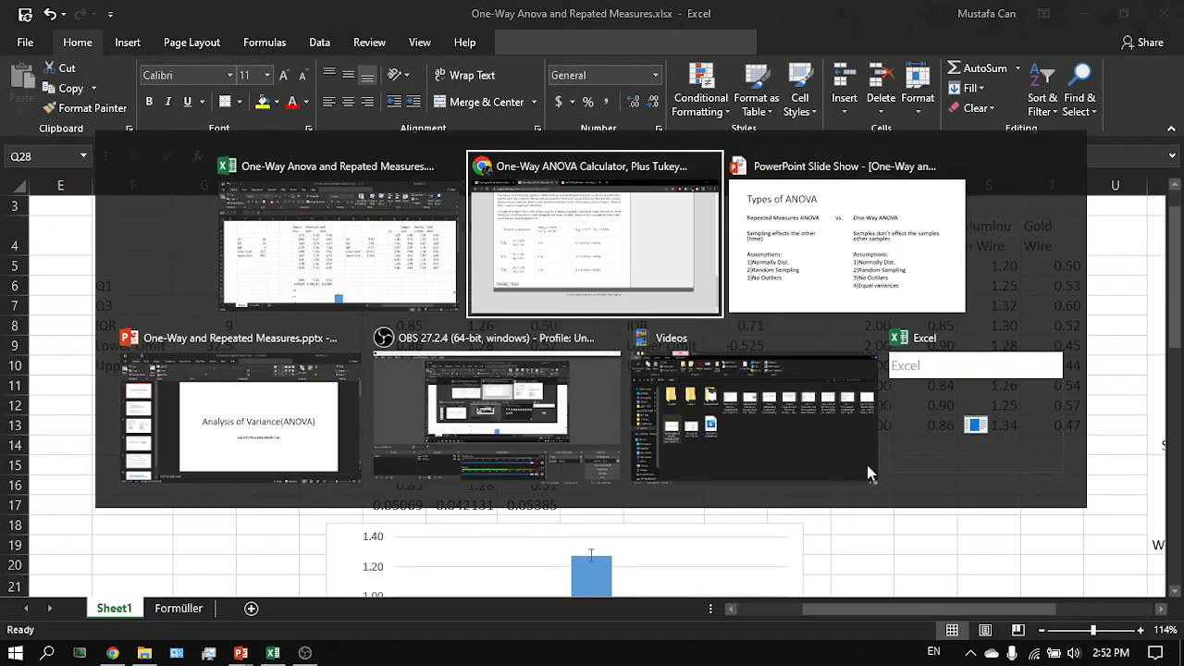
pyautogui.hotkey('alt', 'Tab')
pyautogui.hotkey('alt', 'Tab')
pyautogui.hotkey('alt', 'Tab')
pyautogui.hotkey('alt', 'Tab')
pyautogui.hotkey('alt', 'Tab')
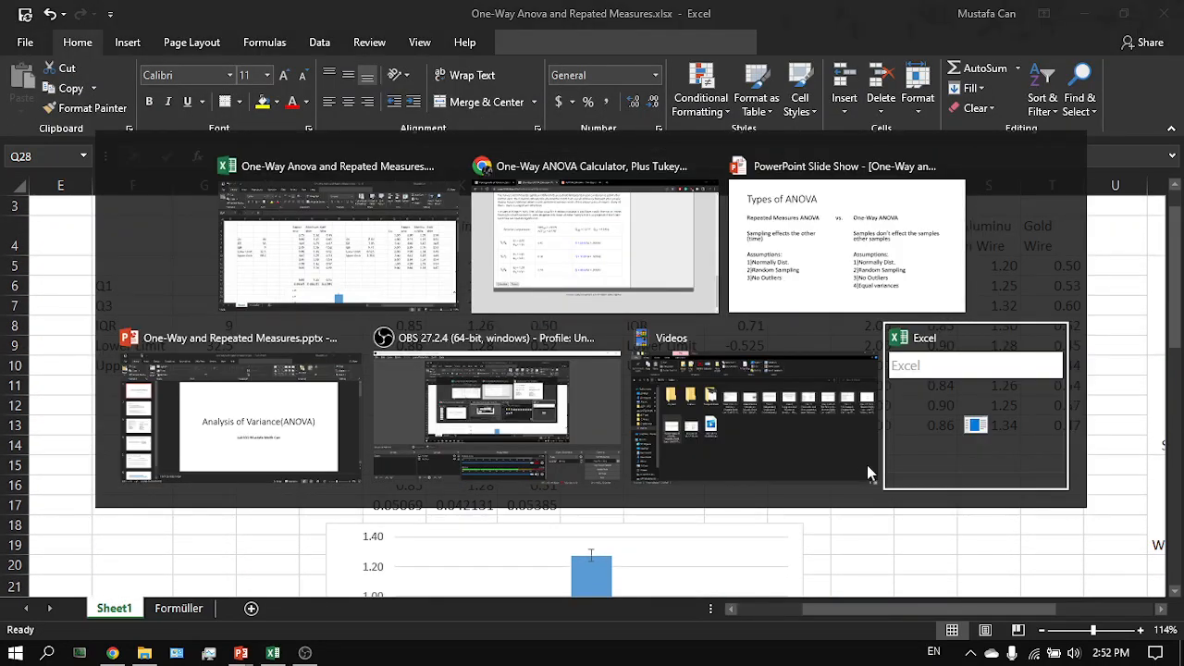
pyautogui.keyDown('ctrl'); pyautogui.scroll(-4, 746, 521); pyautogui.keyUp('ctrl')
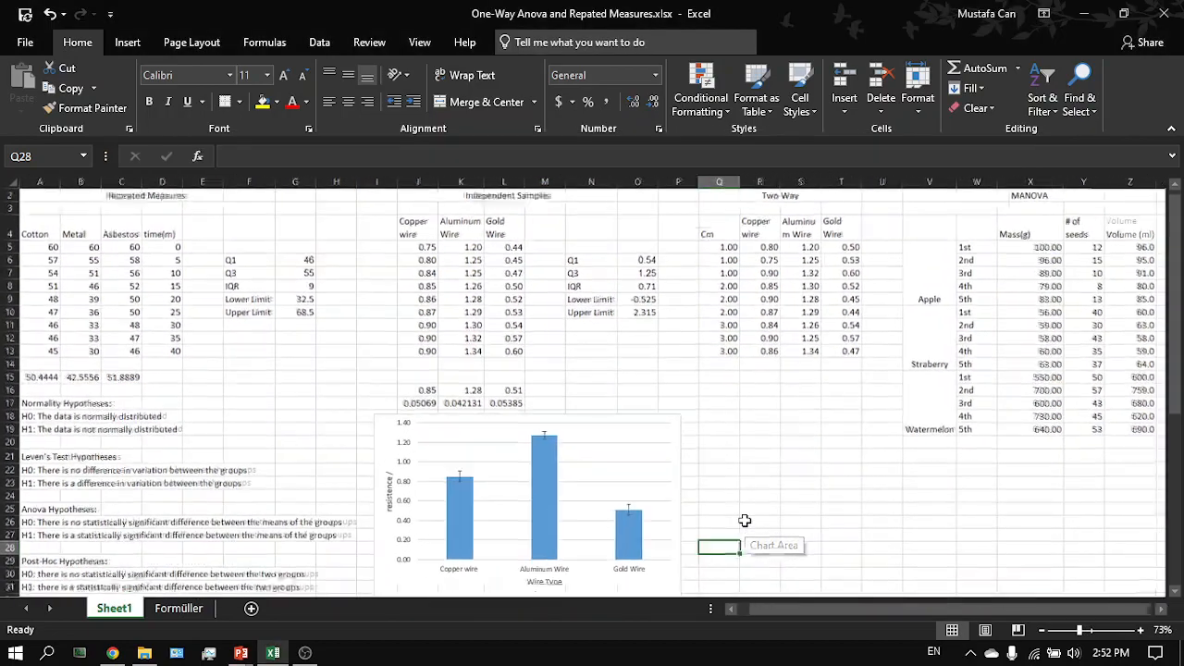
# Step: Switch to the presentation One-Way and Repeated Measures.pptx in PowerPoint
pyautogui.hotkey('alt', 'Tab')
pyautogui.hotkey('alt', 'Tab')
pyautogui.hotkey('alt', 'Tab')
pyautogui.hotkey('alt', 'Tab')
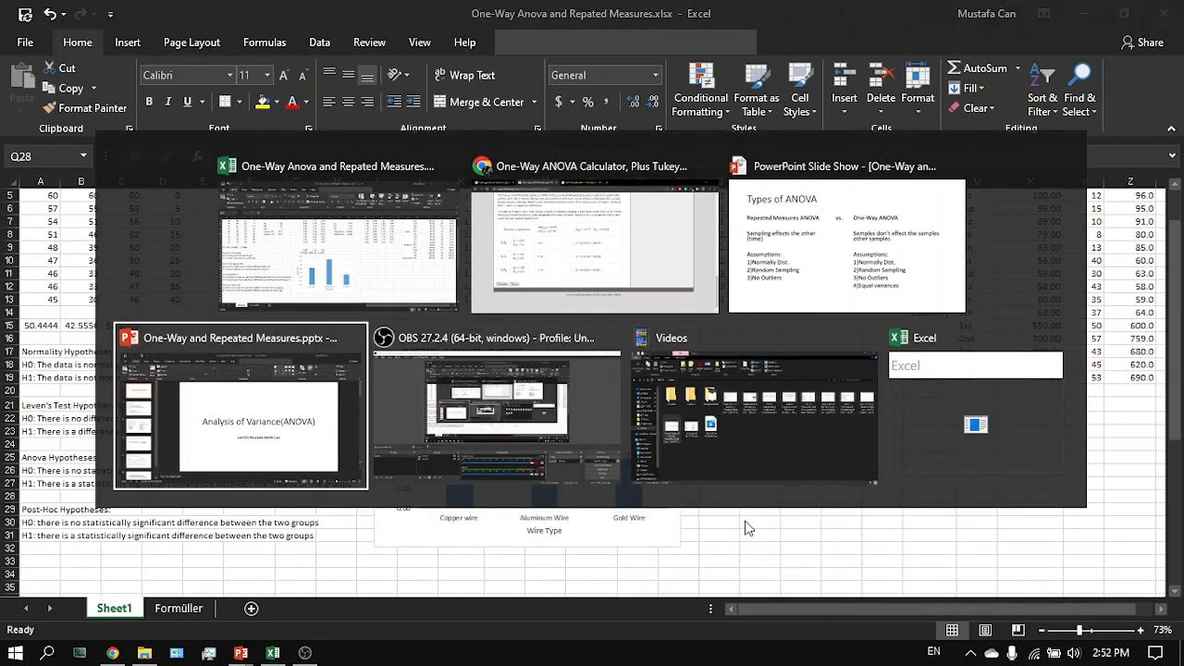